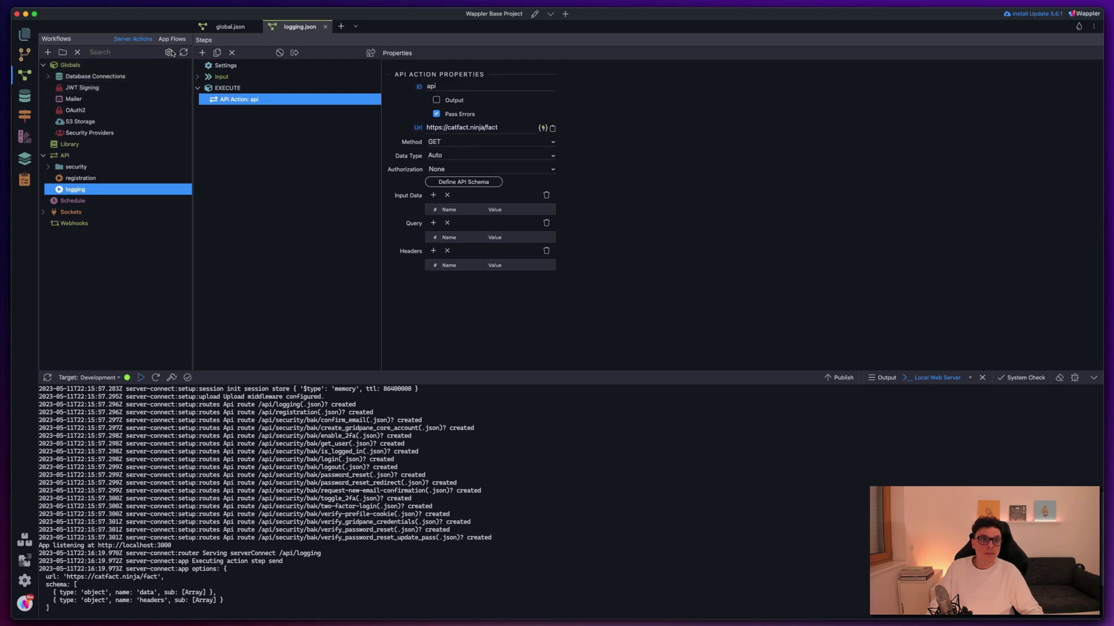
# - Enable Debug Mode in the Server Connect settings, save them, and restart the local web server
pyautogui.click(498, 280)
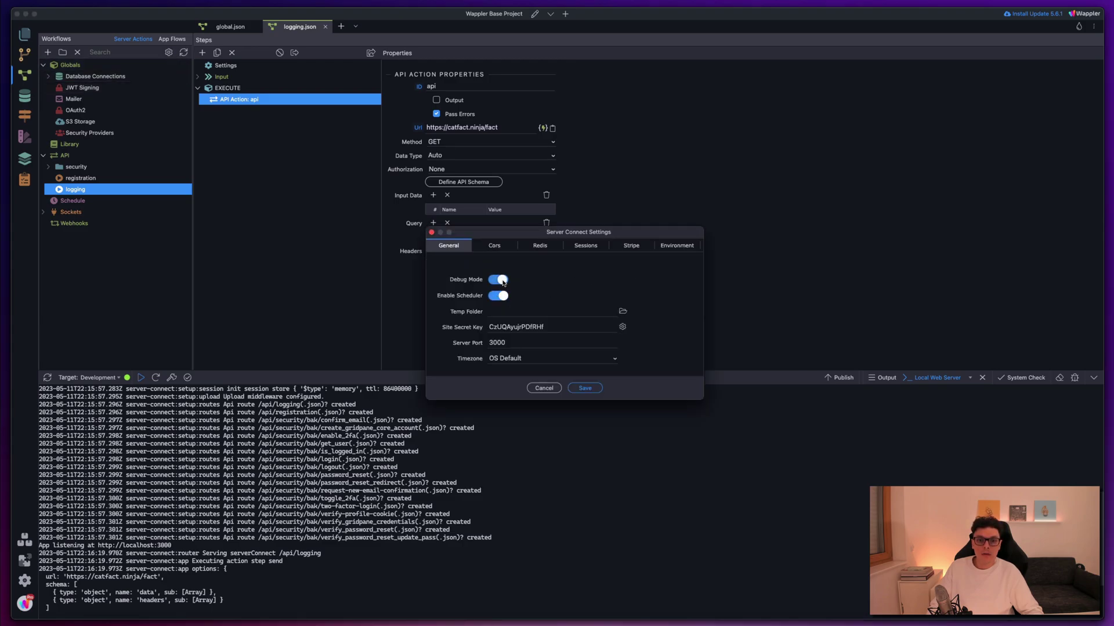
pyautogui.click(584, 388)
pyautogui.click(172, 378)
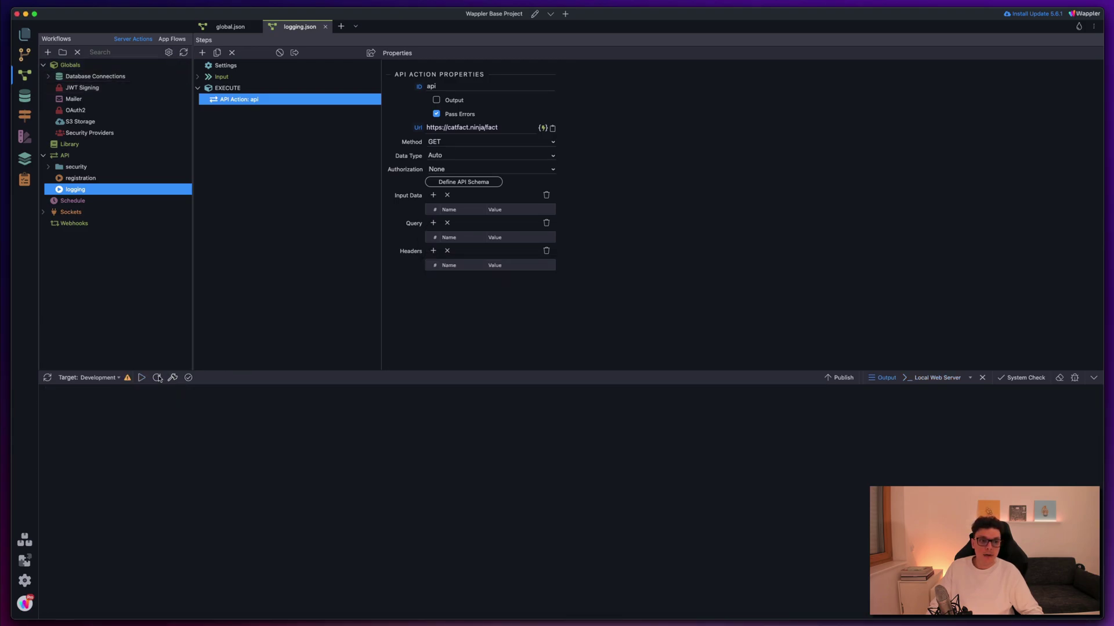
# - Examine the debug startup output in the local web server log, including the configuration, environment variables and API routes
pyautogui.scroll(5, 275, 489)
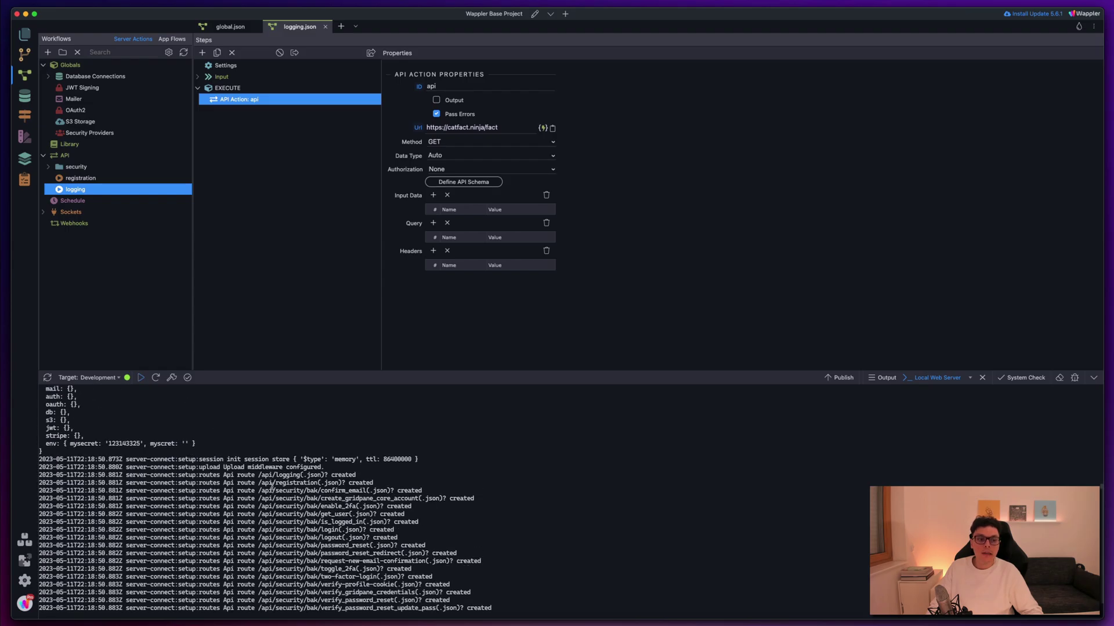
pyautogui.scroll(-5, 272, 487)
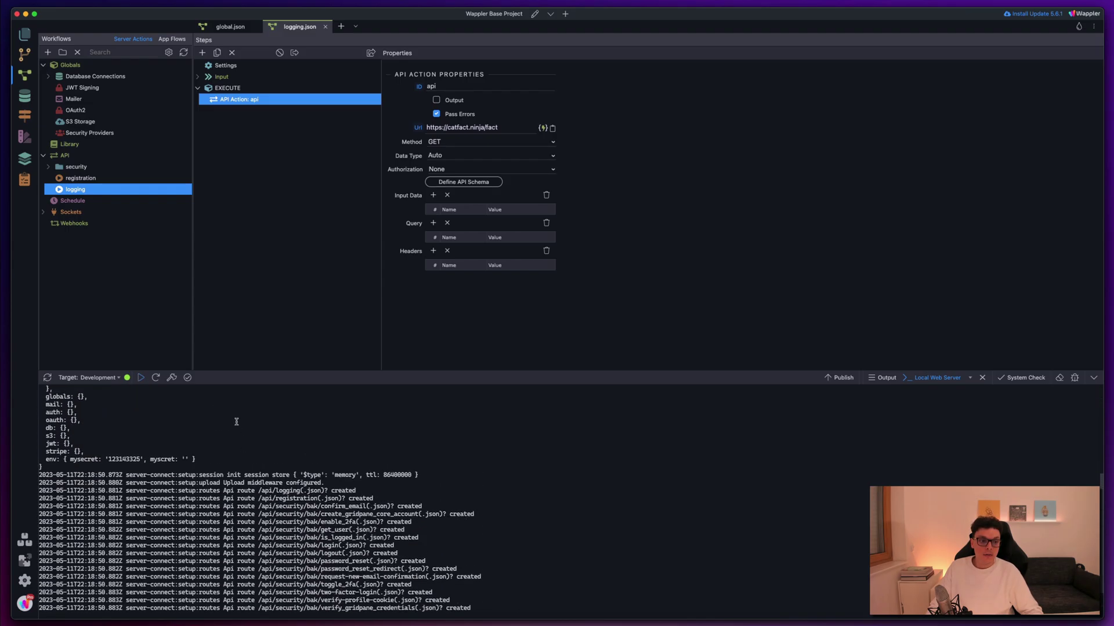
pyautogui.scroll(1, 236, 422)
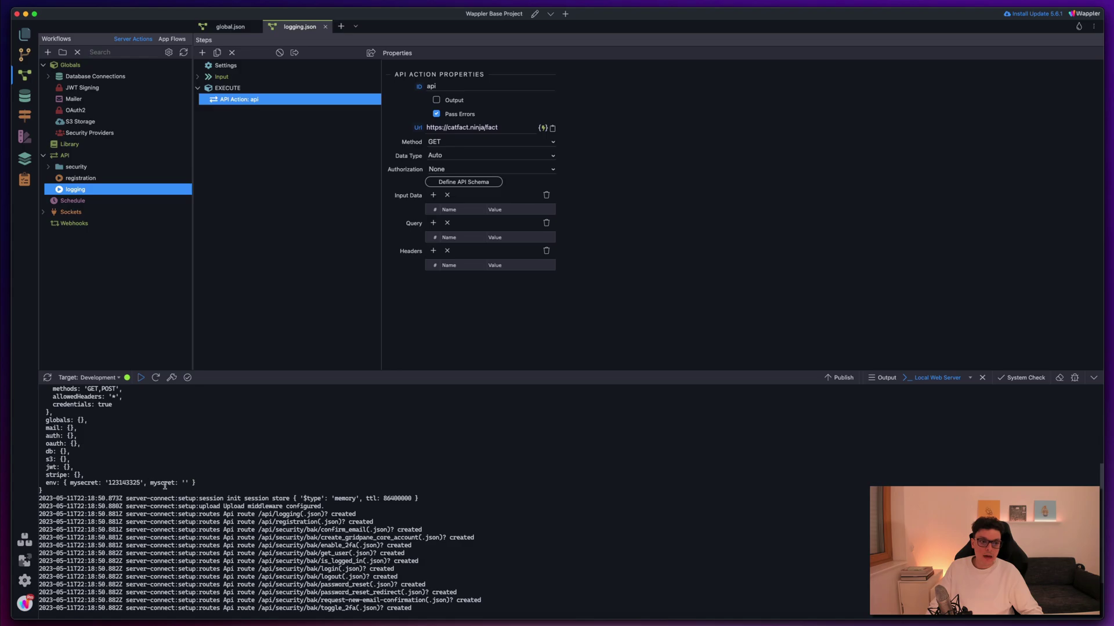
pyautogui.scroll(1, 172, 477)
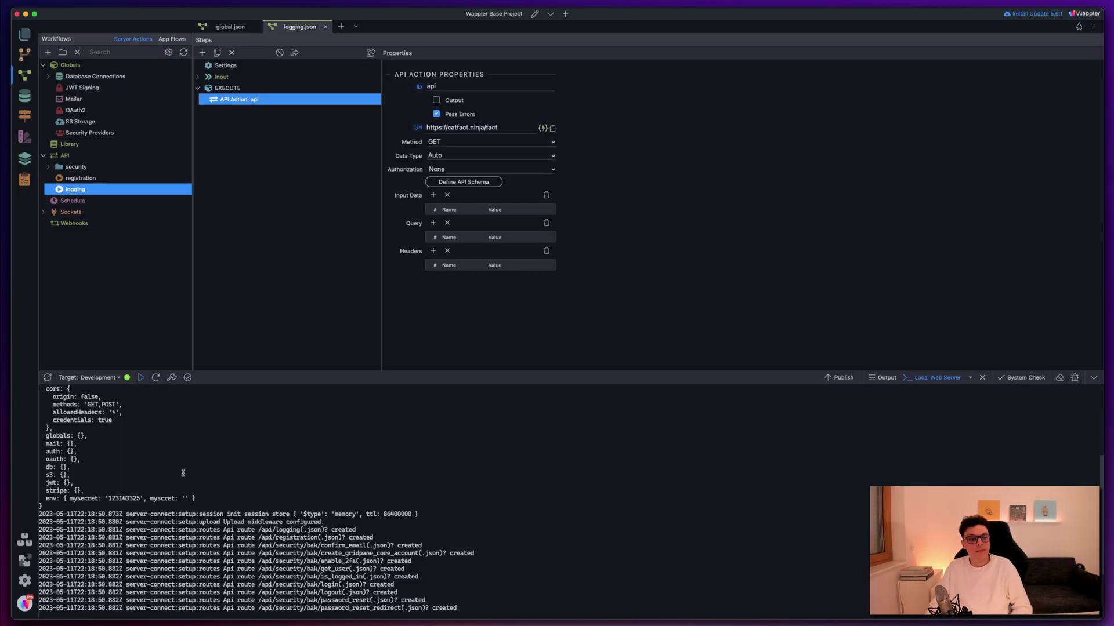
pyautogui.scroll(2, 183, 474)
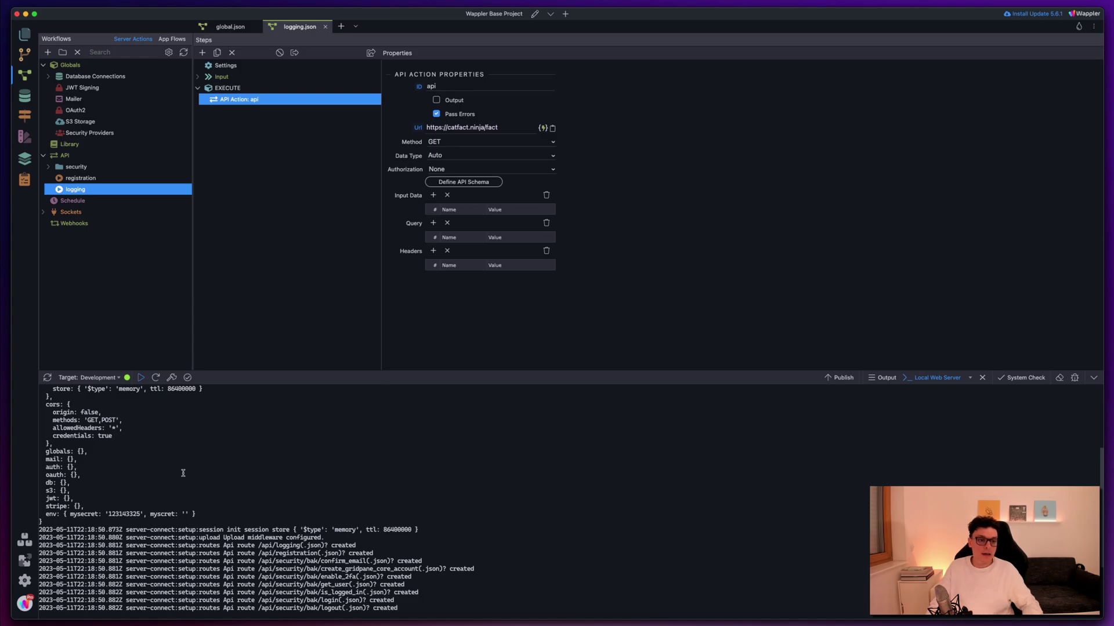
pyautogui.scroll(5, 183, 473)
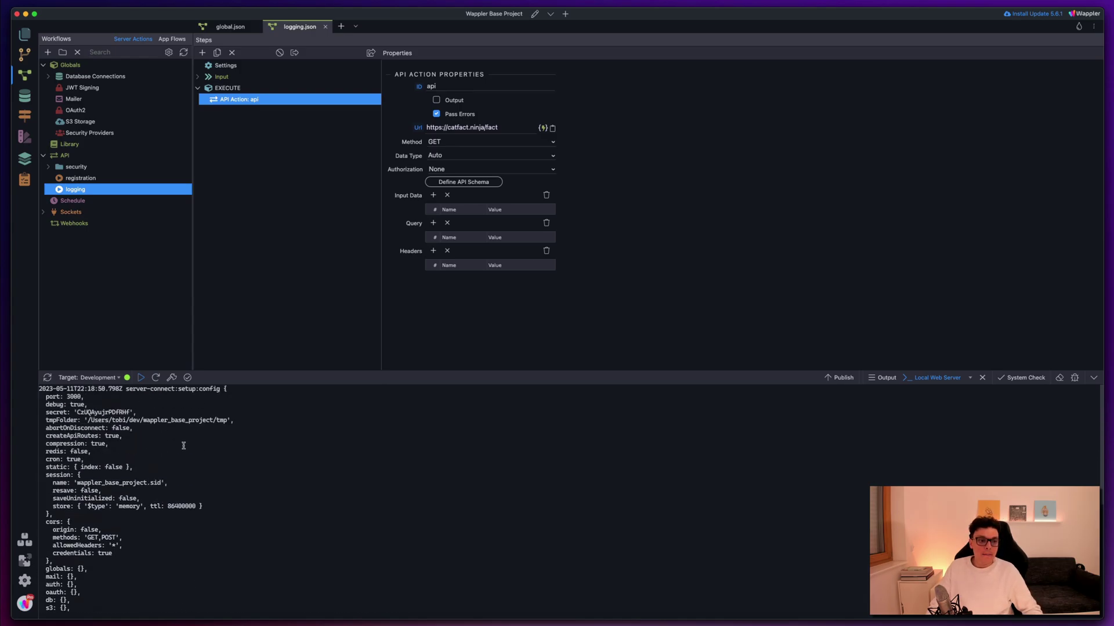
pyautogui.scroll(-7, 187, 474)
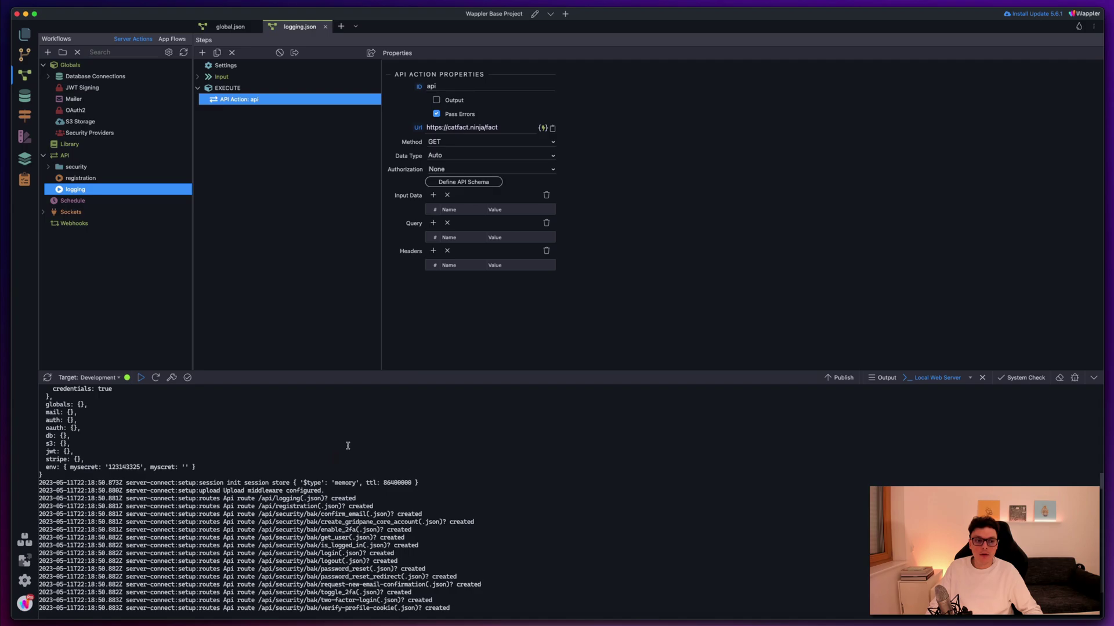
# - Add a RunJS step to the logging API with the code console.log("whatever"); and enable Forward console
pyautogui.click(202, 52)
pyautogui.write('runj')
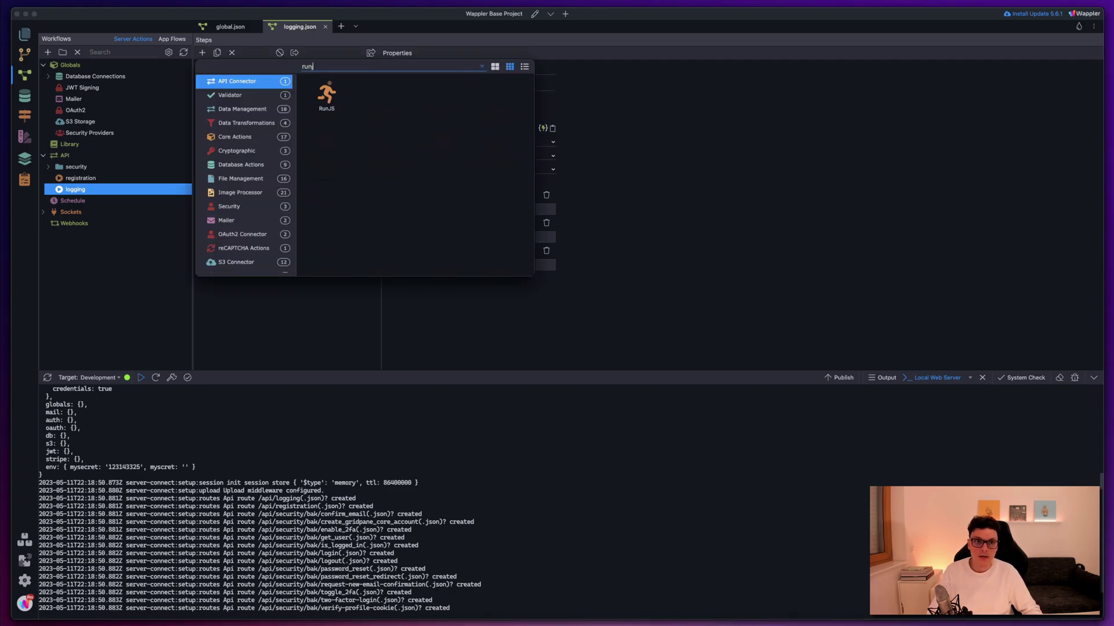
pyautogui.click(327, 96)
pyautogui.click(455, 98)
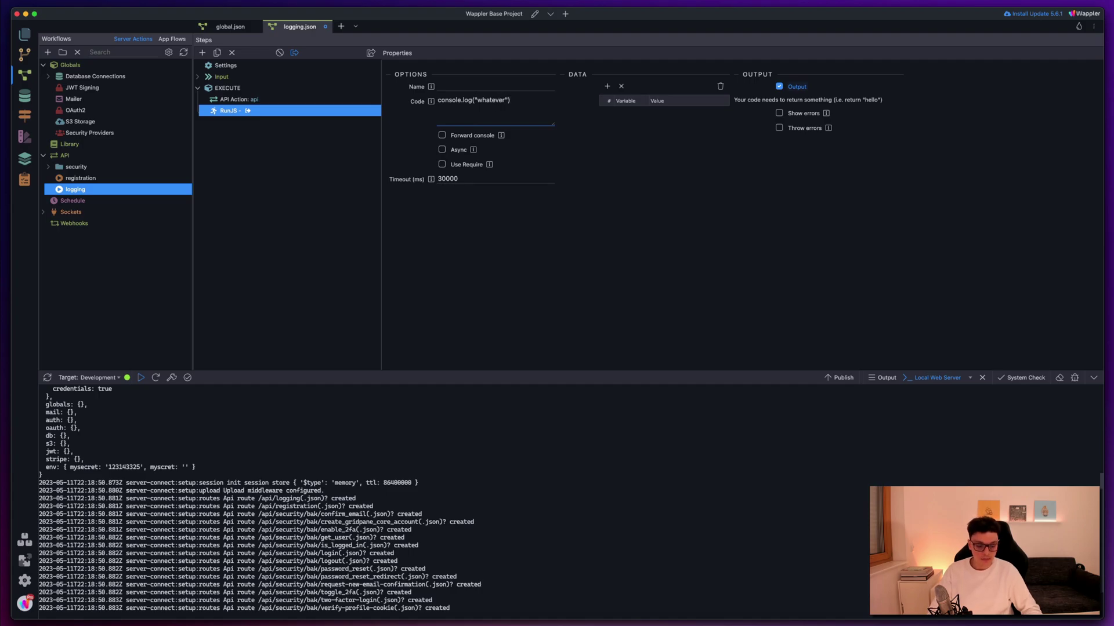
pyautogui.click(473, 136)
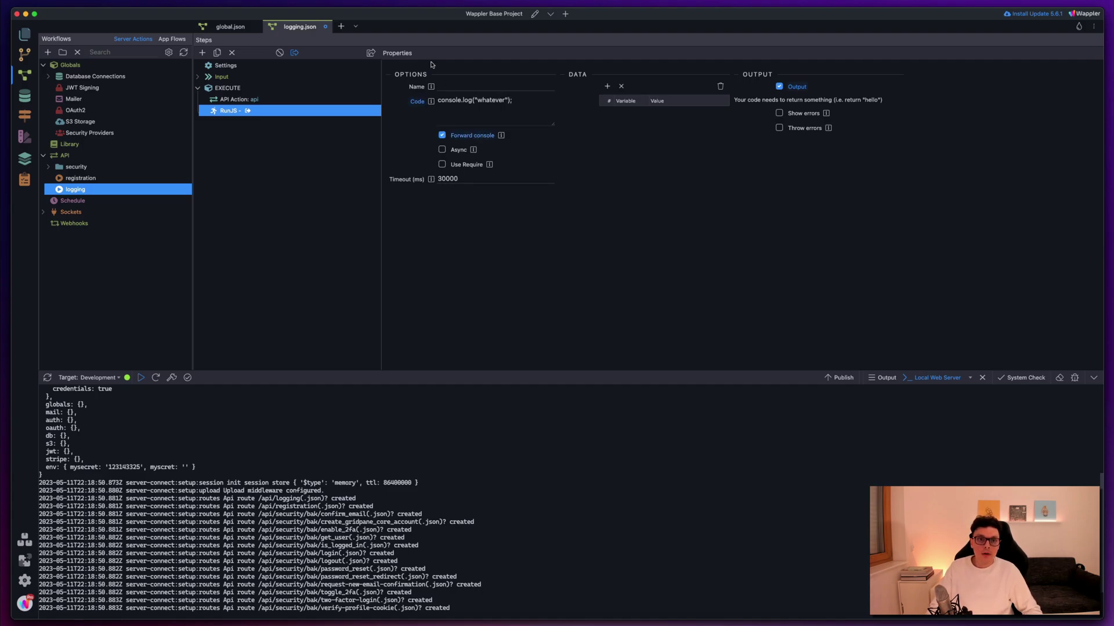
# - Name the RunJS step mylog and save the logging action
pyautogui.click(445, 89)
pyautogui.write('mylog')
pyautogui.hotkey('ctrl', 's')
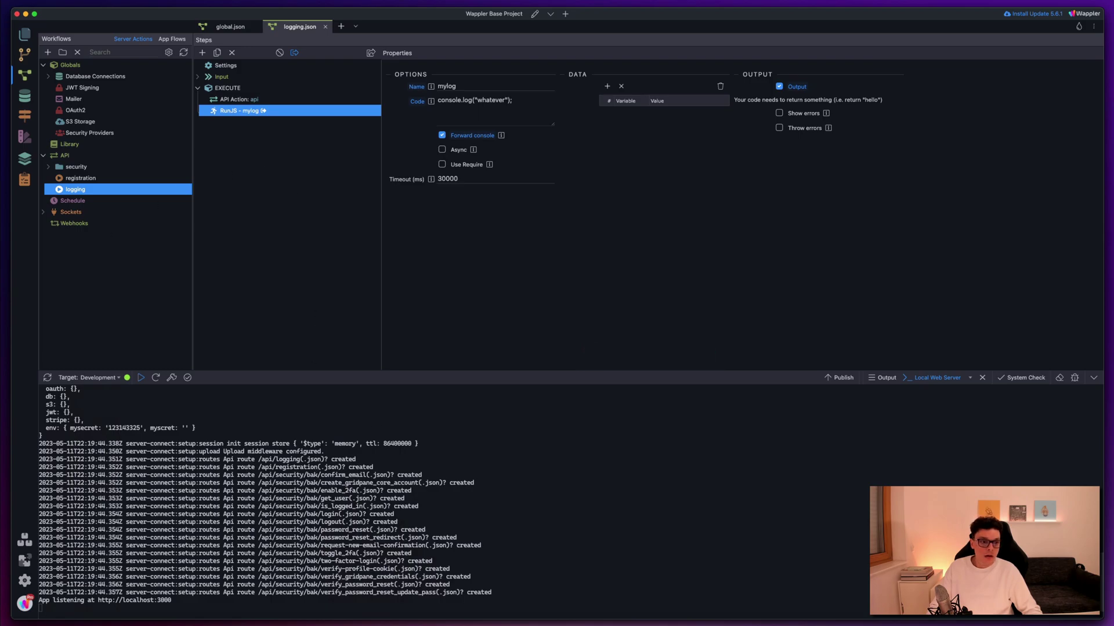
# - Run the logging API in the browser, return to Wappler, and examine the RunJS output in the server log
pyautogui.click(370, 54)
pyautogui.press('super+Tab')
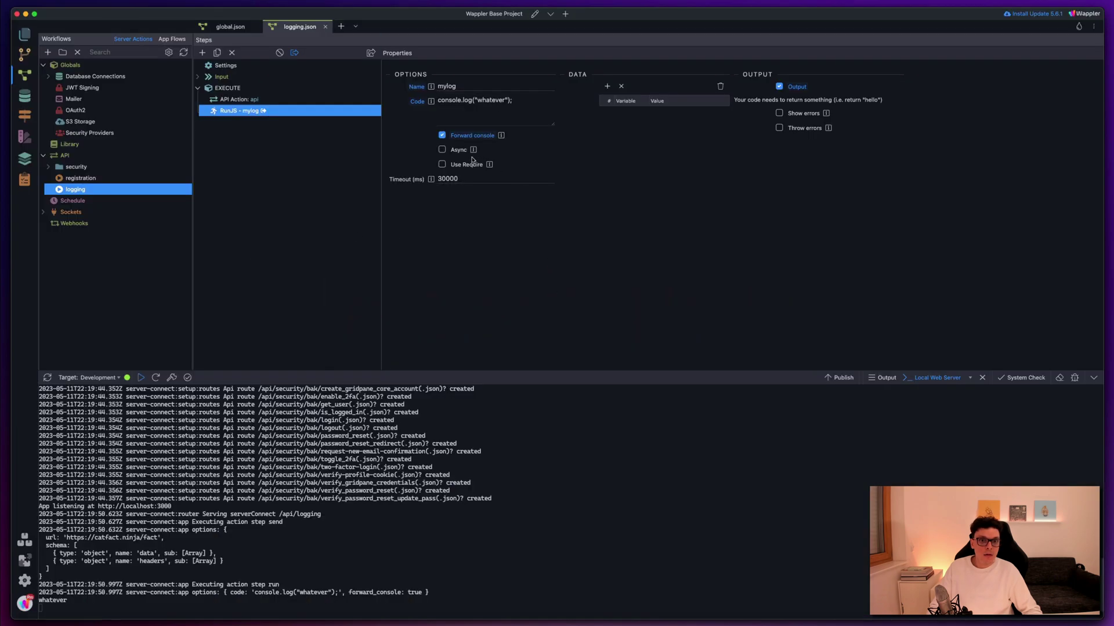
pyautogui.press('super+s')
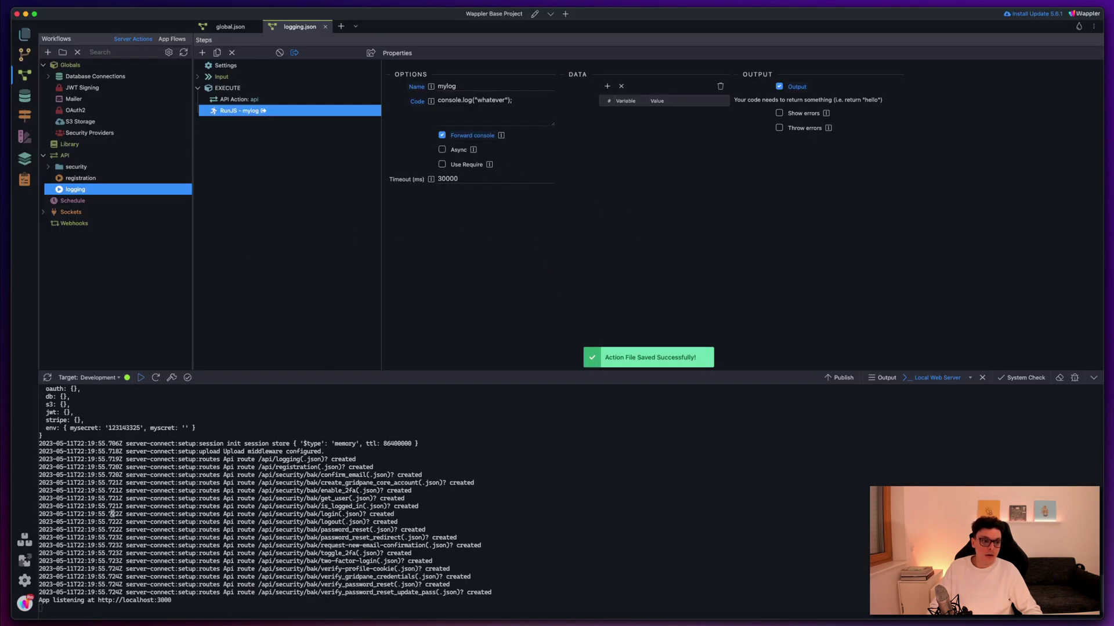
pyautogui.scroll(10, 112, 514)
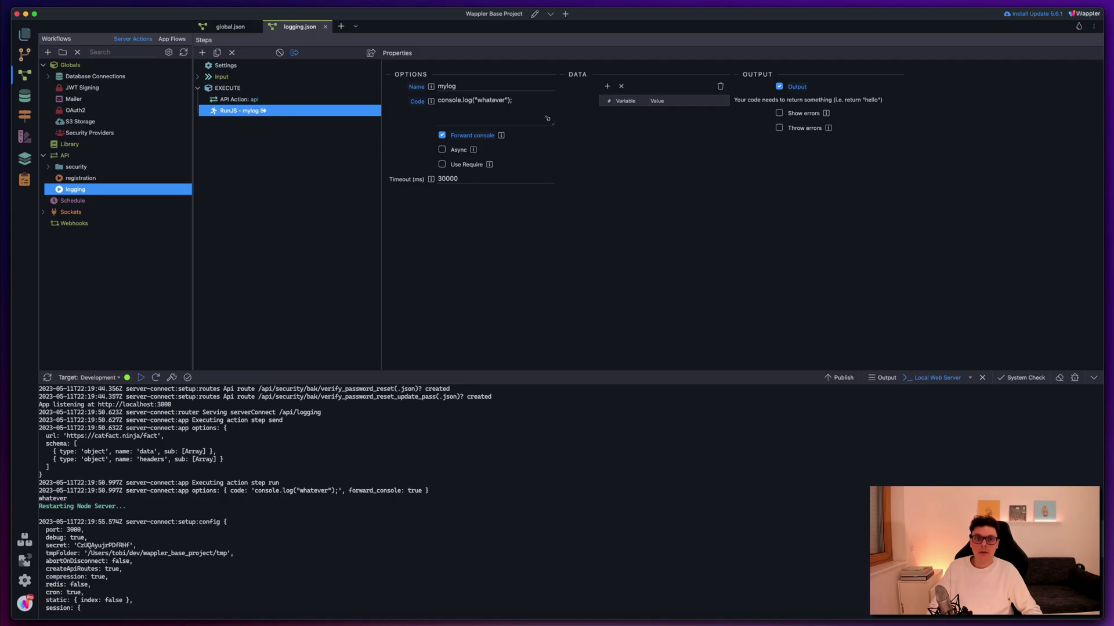
# - Change the text in the RunJS console.log call to "mysecret" and delete the RunJS step
pyautogui.click(498, 103)
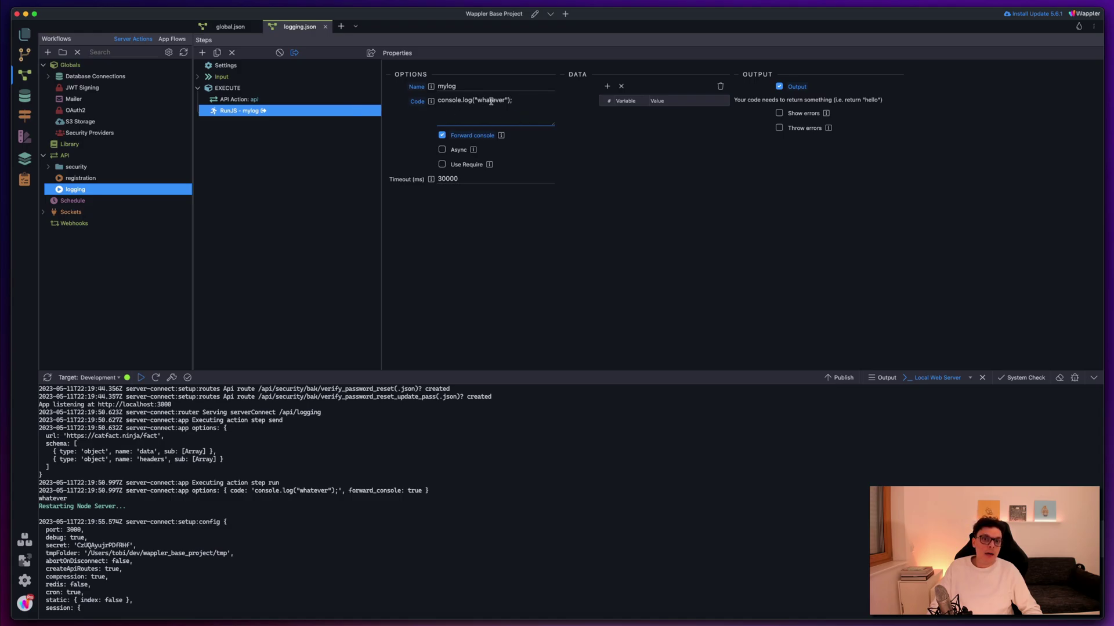
pyautogui.moveTo(478, 101); pyautogui.dragTo(506, 101)
pyautogui.write('mysec')
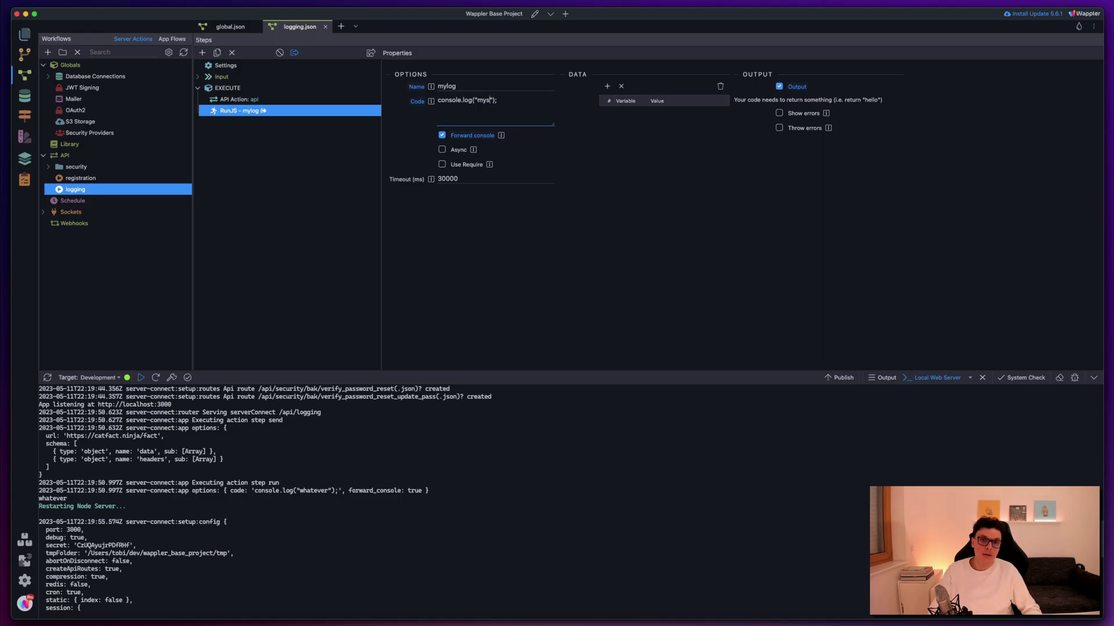
pyautogui.write('ret')
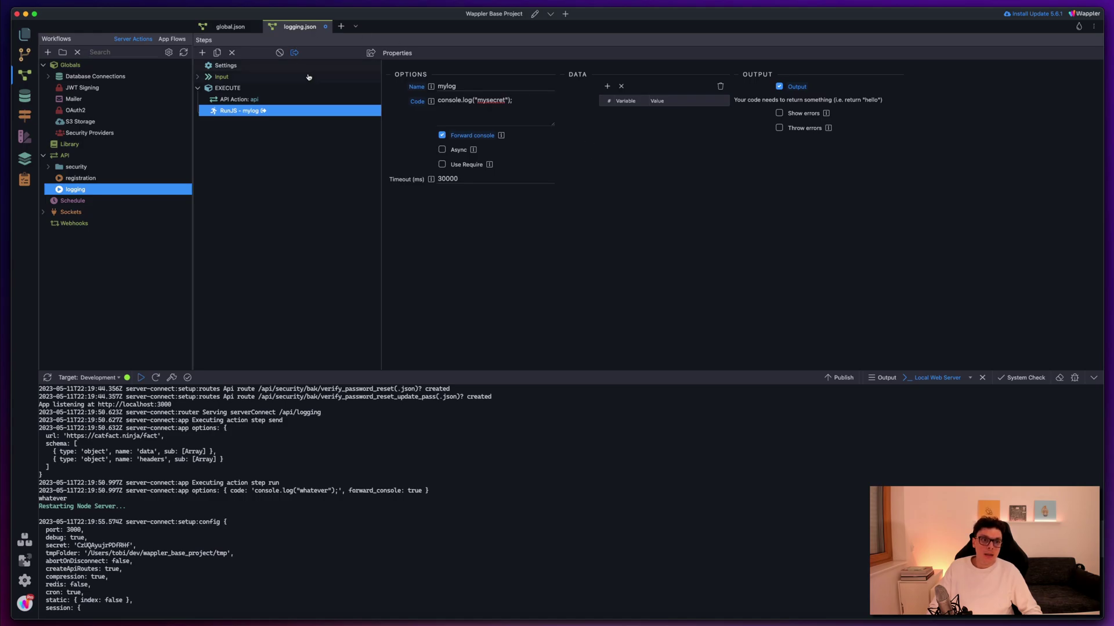
pyautogui.click(232, 53)
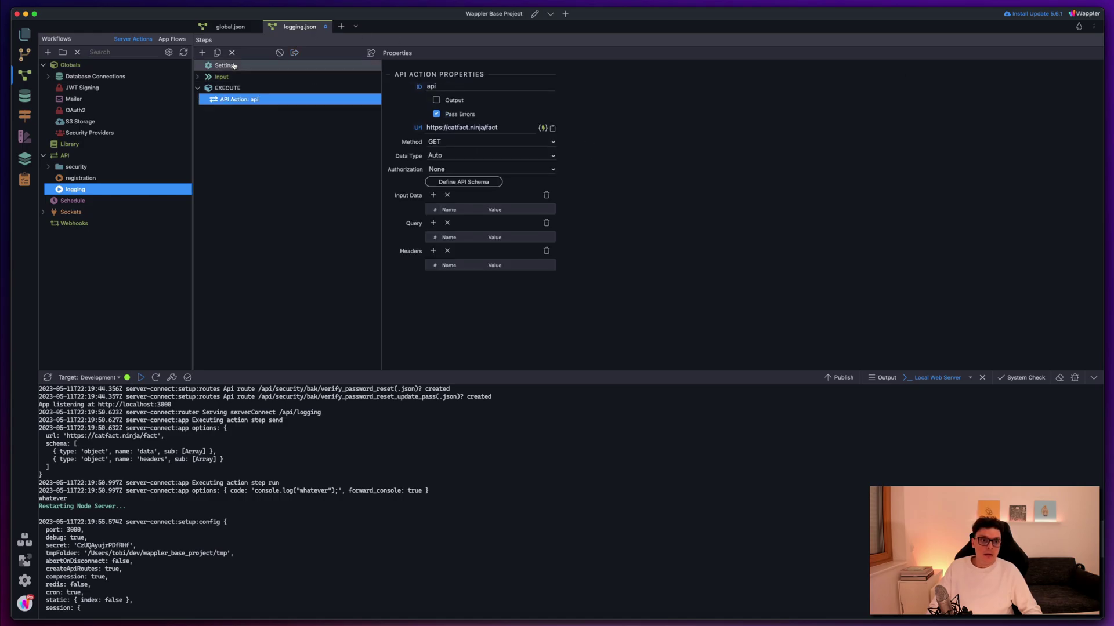
# - Add an Advanced Log step after the API Action and name it log
pyautogui.click(202, 53)
pyautogui.write('log')
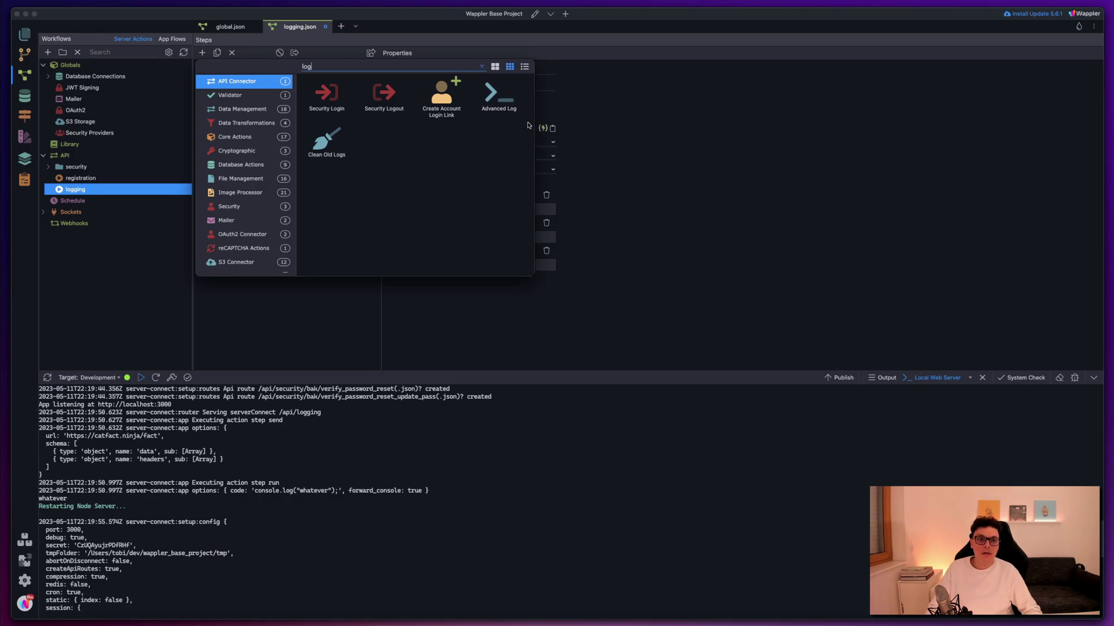
pyautogui.click(497, 95)
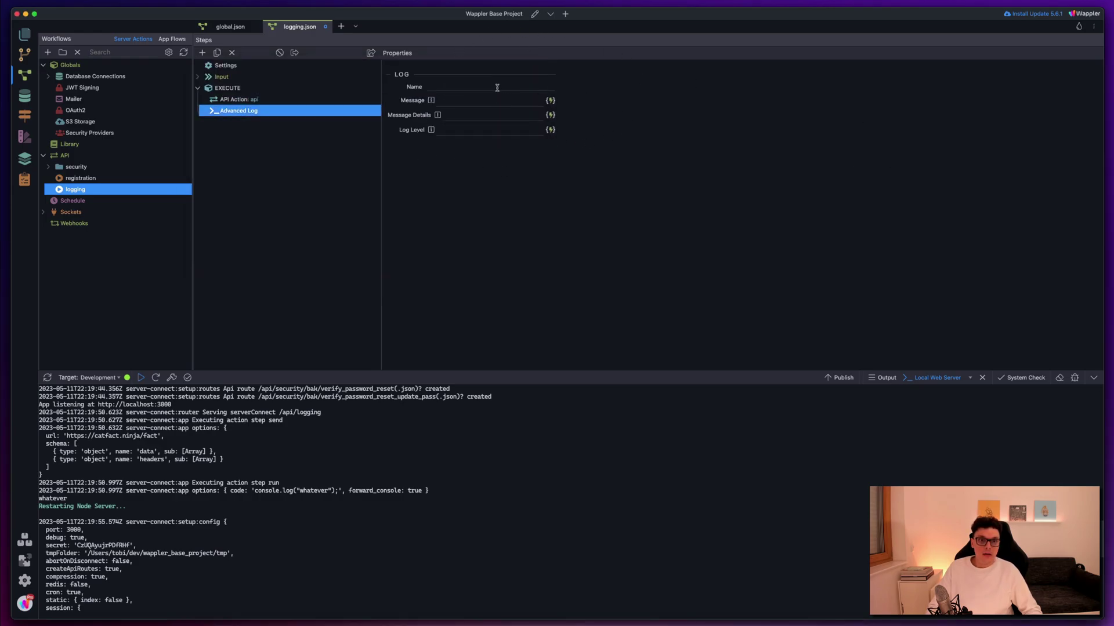
pyautogui.press('super+s')
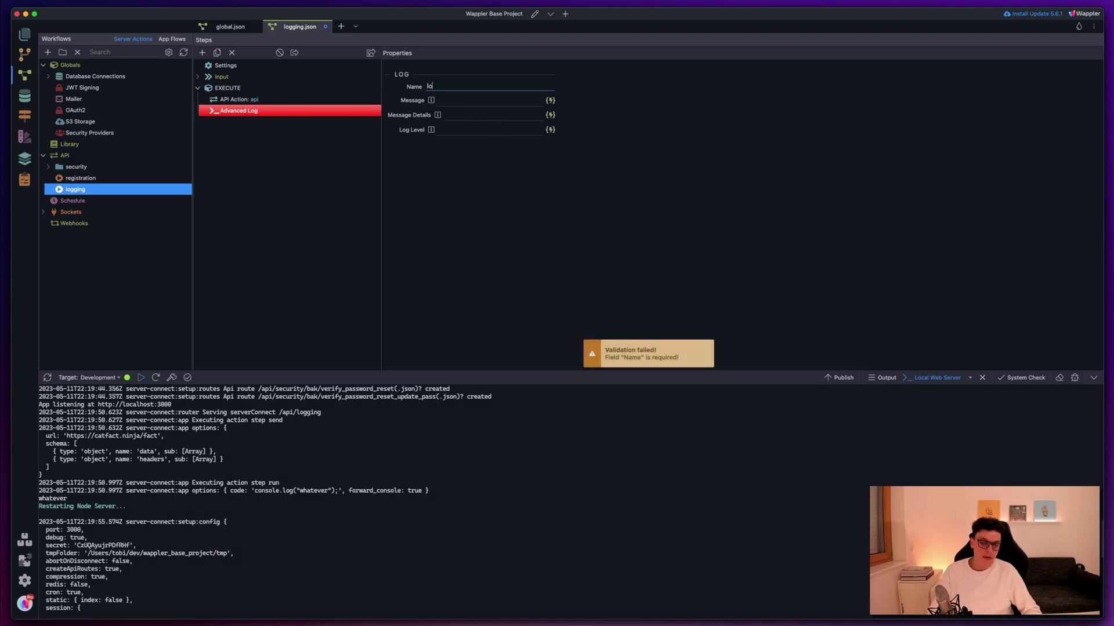
pyautogui.press('Tab')
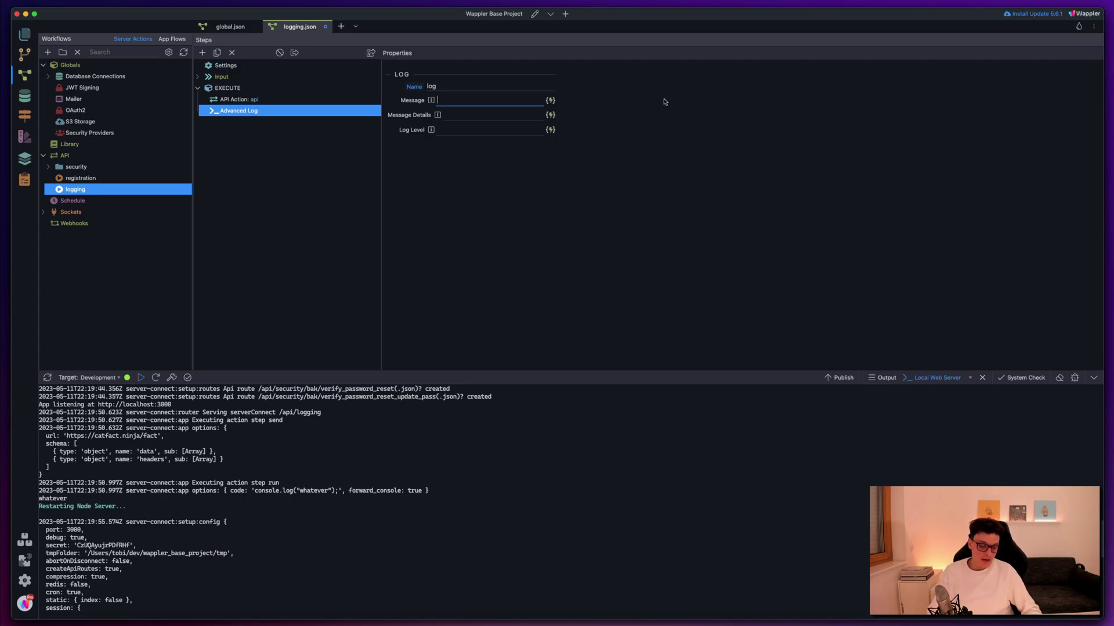
# - Set the Advanced Log message to "this is my first log" and its log level to info
pyautogui.write('this is my first log')
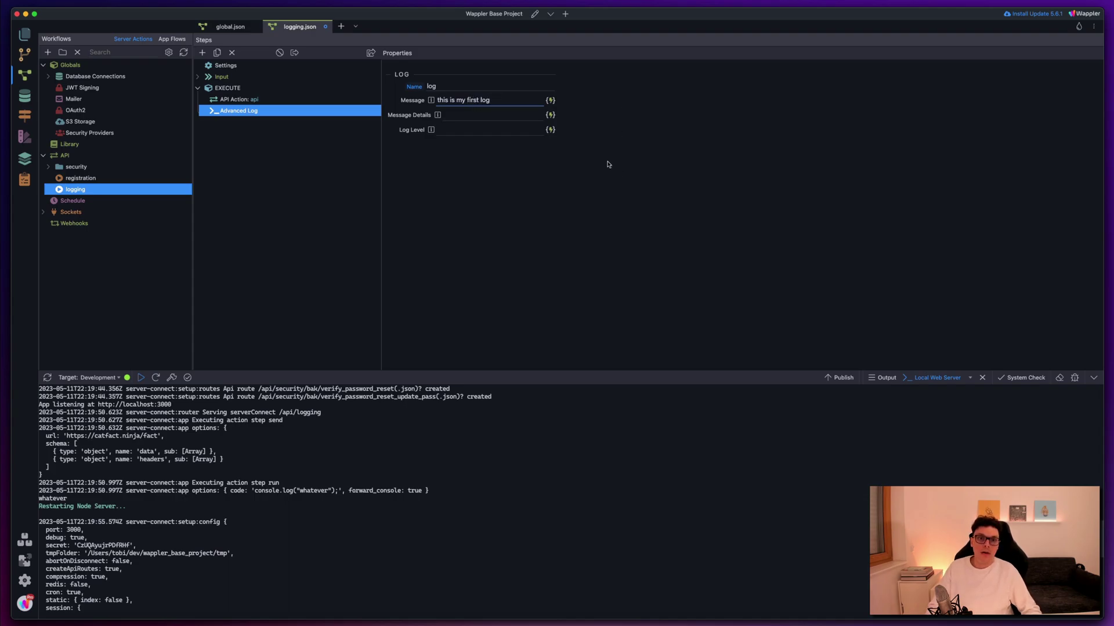
pyautogui.click(470, 127)
pyautogui.write('info')
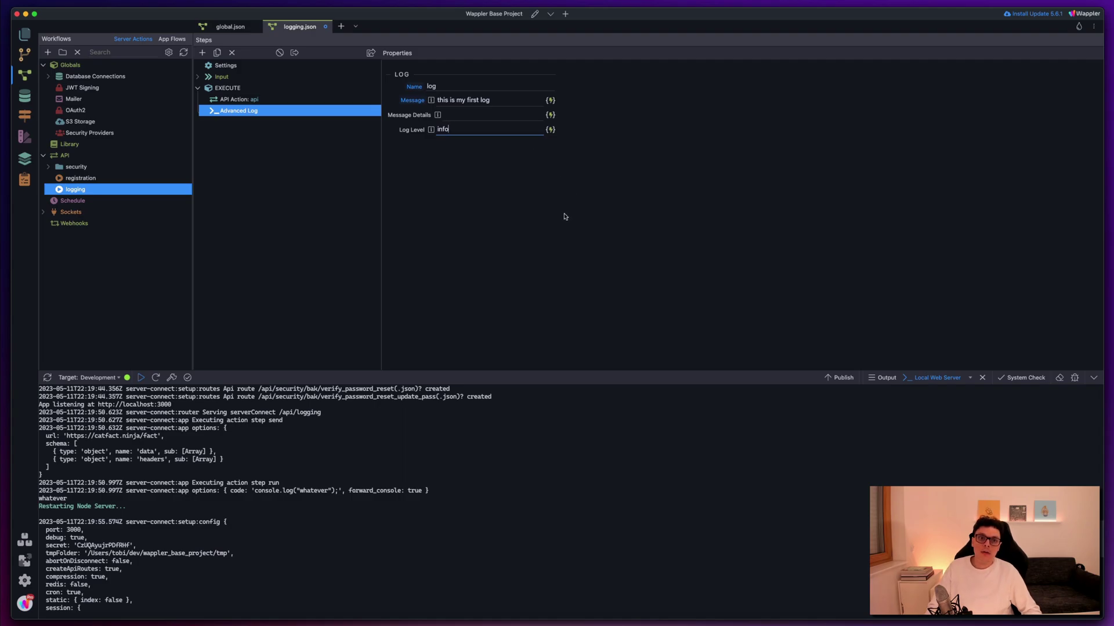
pyautogui.click(465, 114)
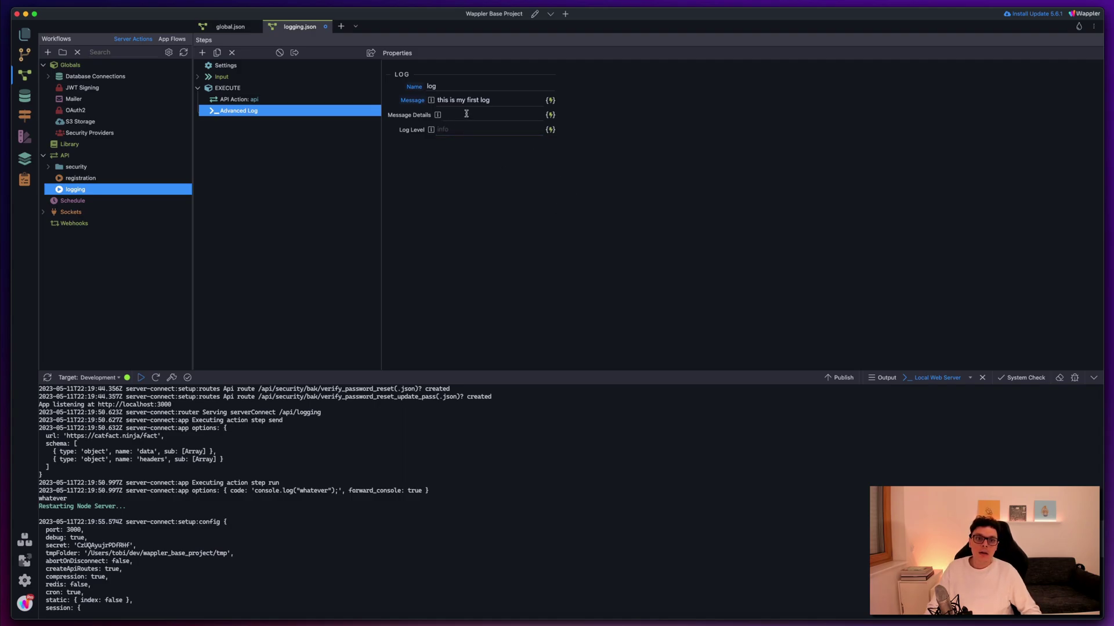
pyautogui.click(515, 200)
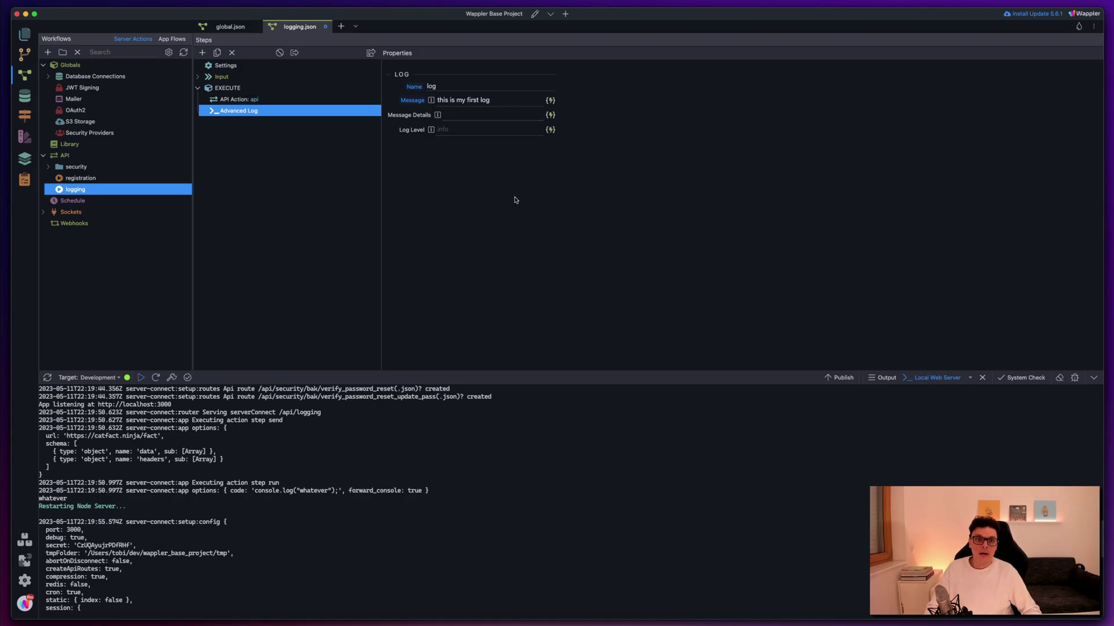
# - Turn off Debug Mode in the Server Connect settings and save the logging action
pyautogui.click(169, 53)
pyautogui.click(498, 280)
pyautogui.click(583, 390)
pyautogui.press('super+s')
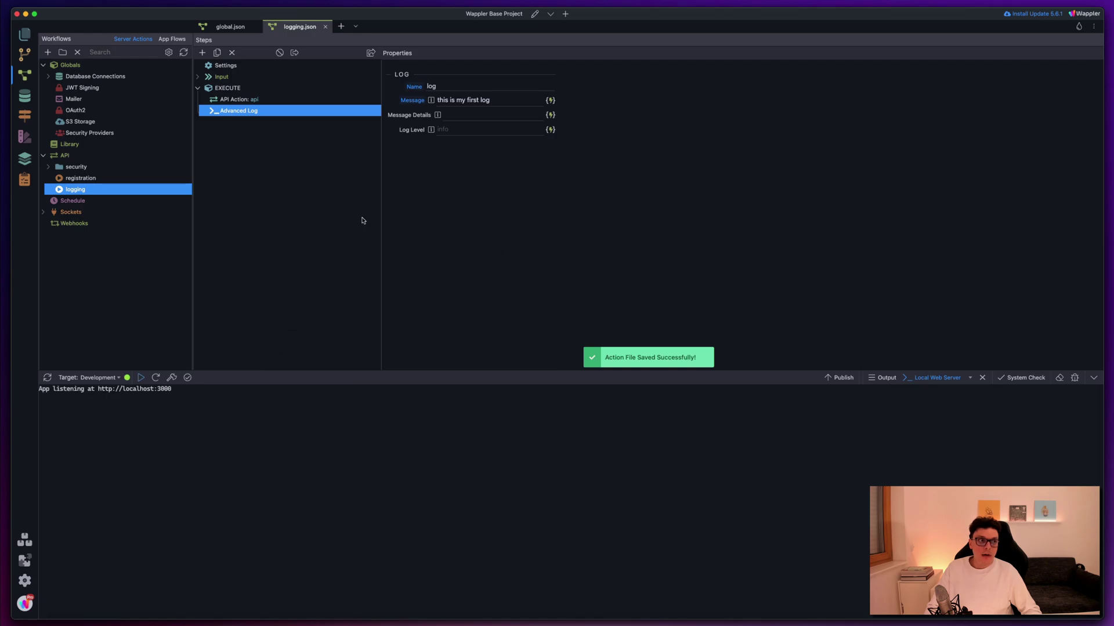
# - Run the logging API in the browser, close its two result pages, and return to Wappler
pyautogui.click(229, 195)
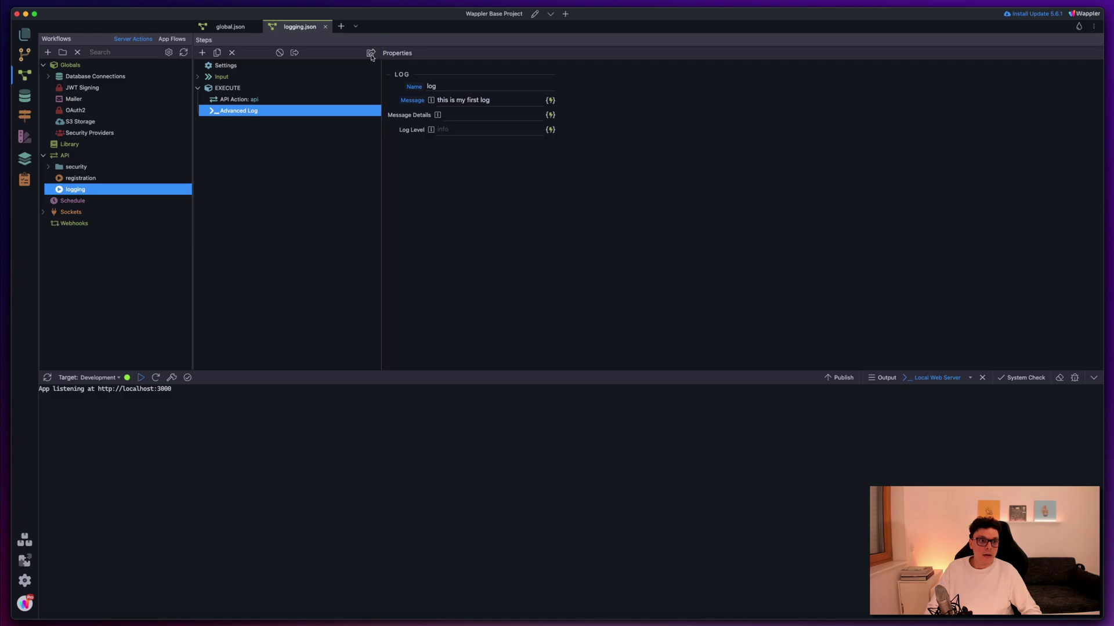
pyautogui.press('super+Tab')
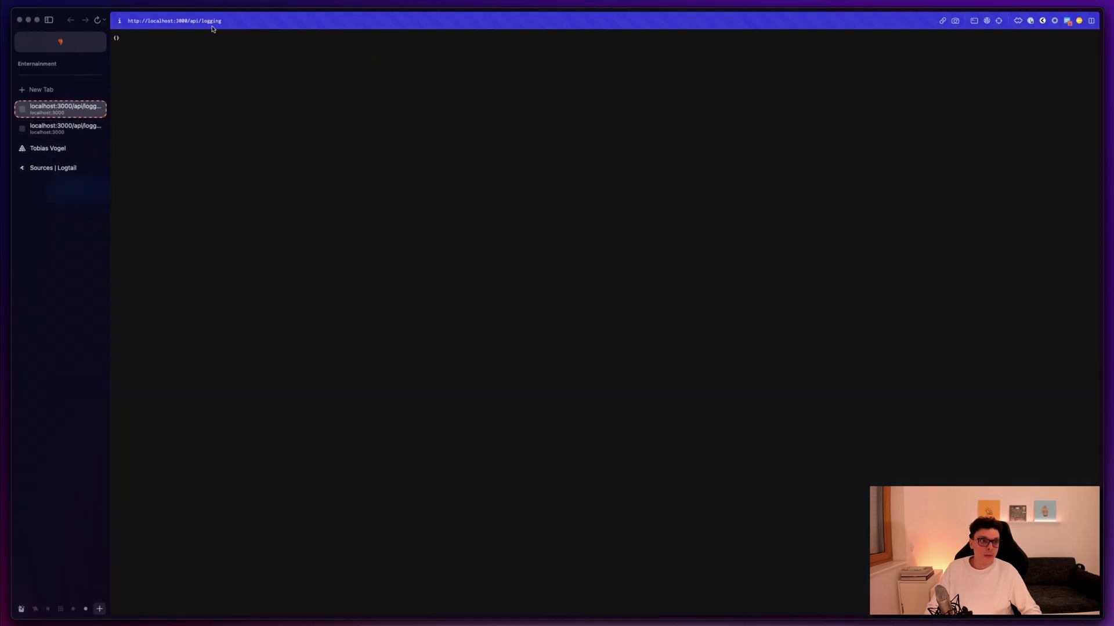
pyautogui.press('super+w')
pyautogui.press('super+w')
pyautogui.press('super+Tab')
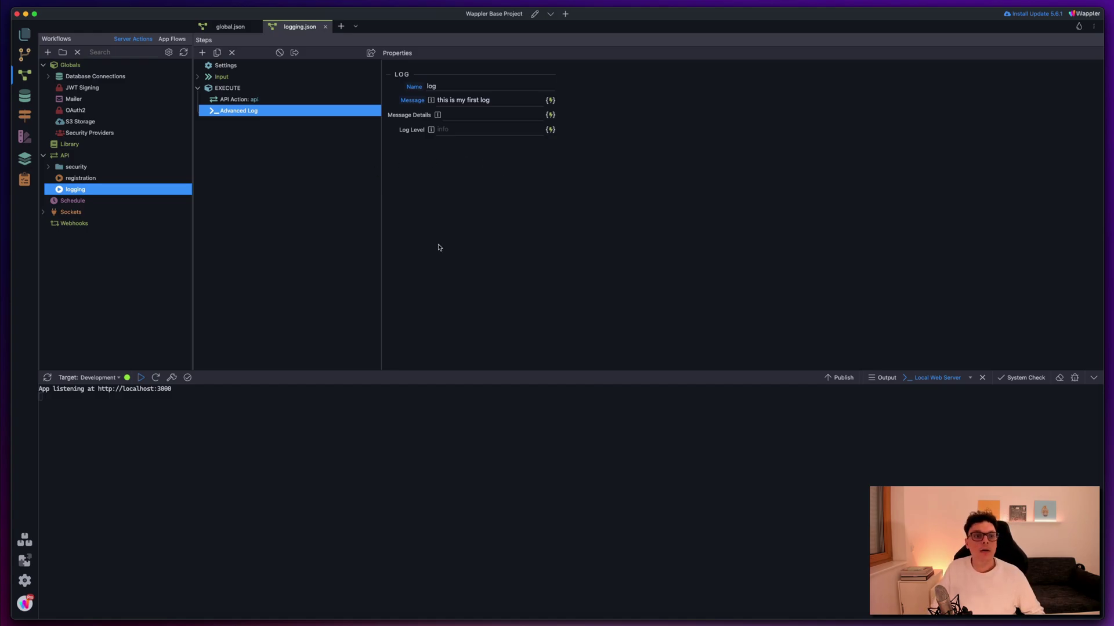
# - Switch to VS Code and delete the SECRET_CODE entry from the .env file
pyautogui.press('super+Tab')
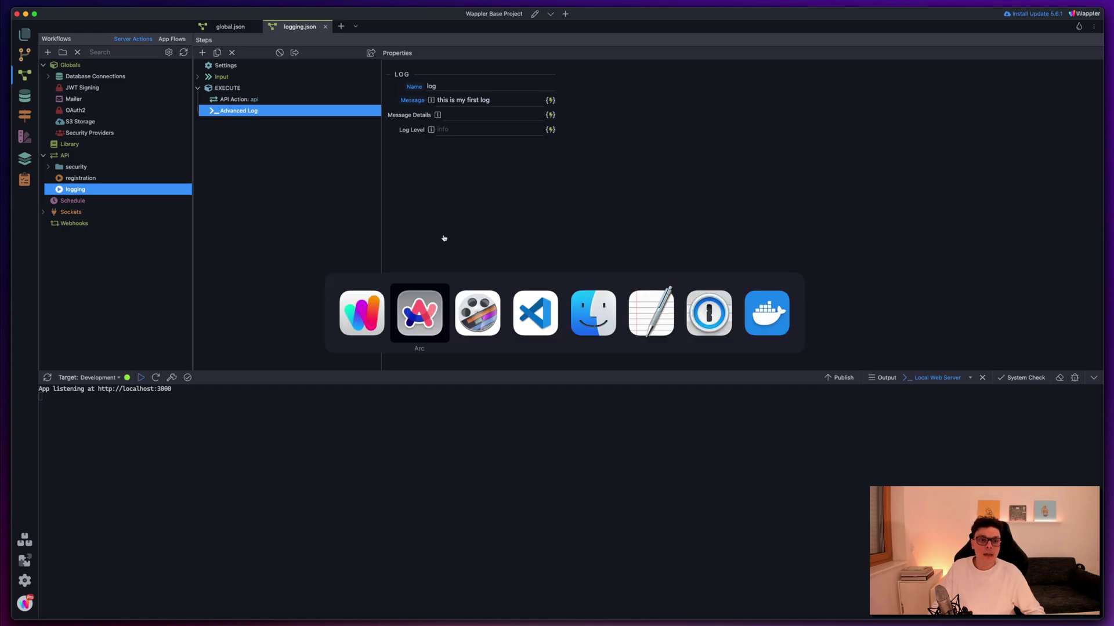
pyautogui.press('super+Tab')
pyautogui.press('super+Tab')
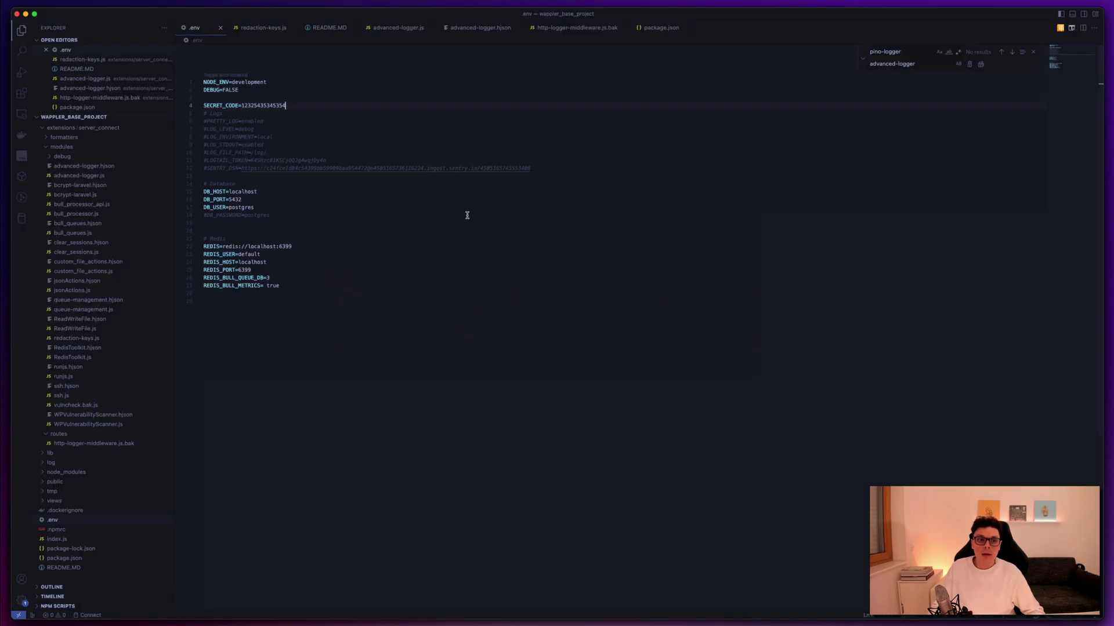
pyautogui.moveTo(291, 105); pyautogui.dragTo(196, 105)
pyautogui.press('BackSpace')
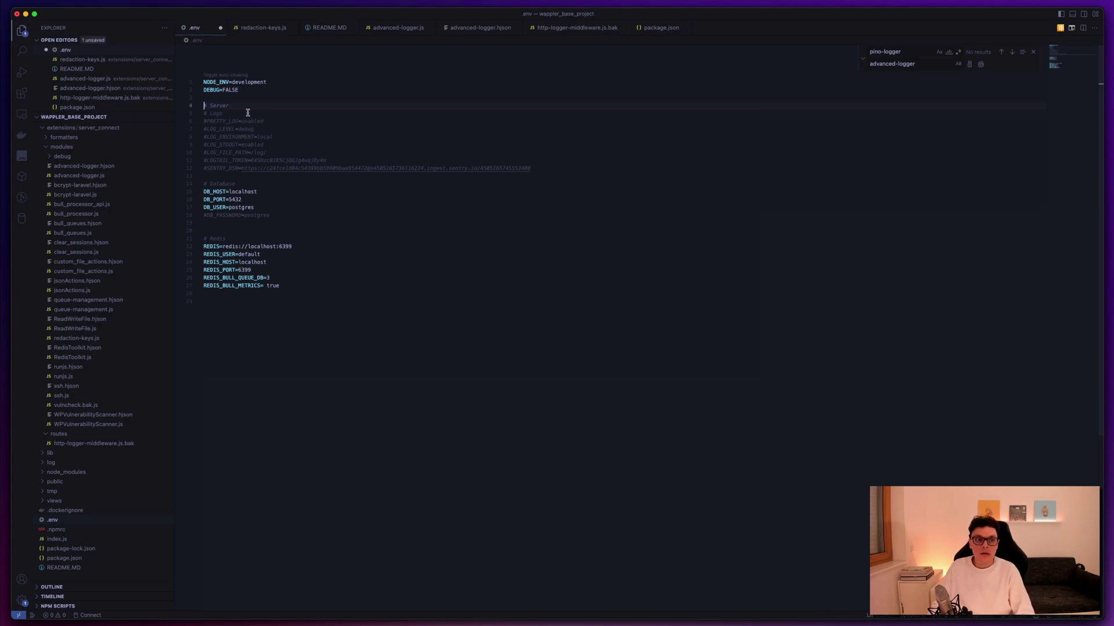
# - Uncomment the PRETTY_LOG=enabled line in the .env file and save it
pyautogui.click(207, 121)
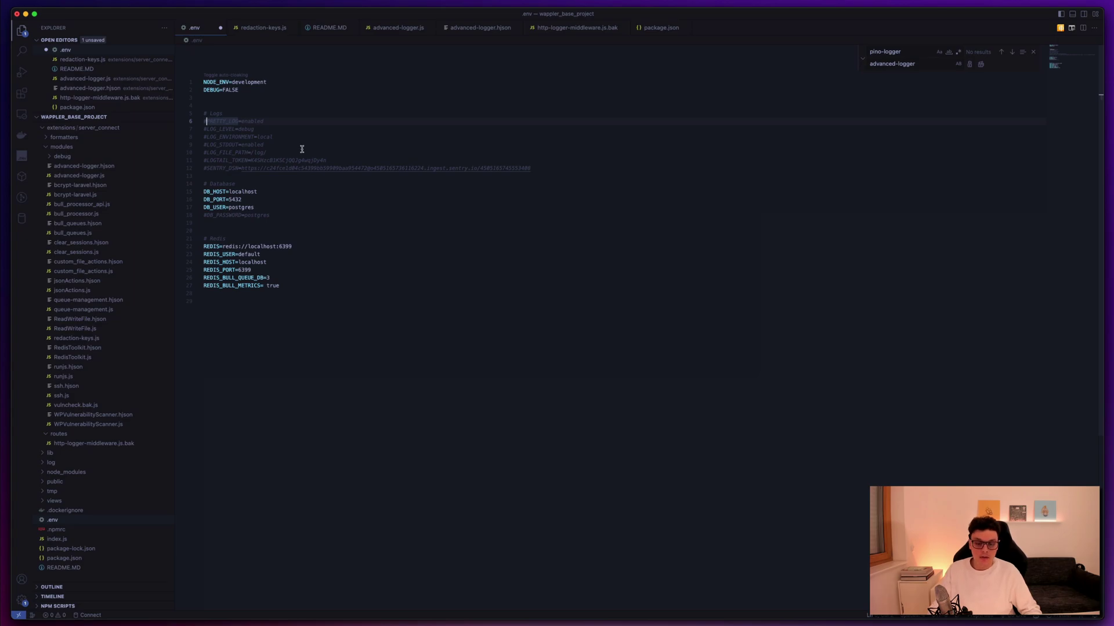
pyautogui.press('BackSpace')
pyautogui.click(323, 152)
pyautogui.press('super+s')
# - Switch to Wappler and restart the local development web server
pyautogui.press('super+Tab')
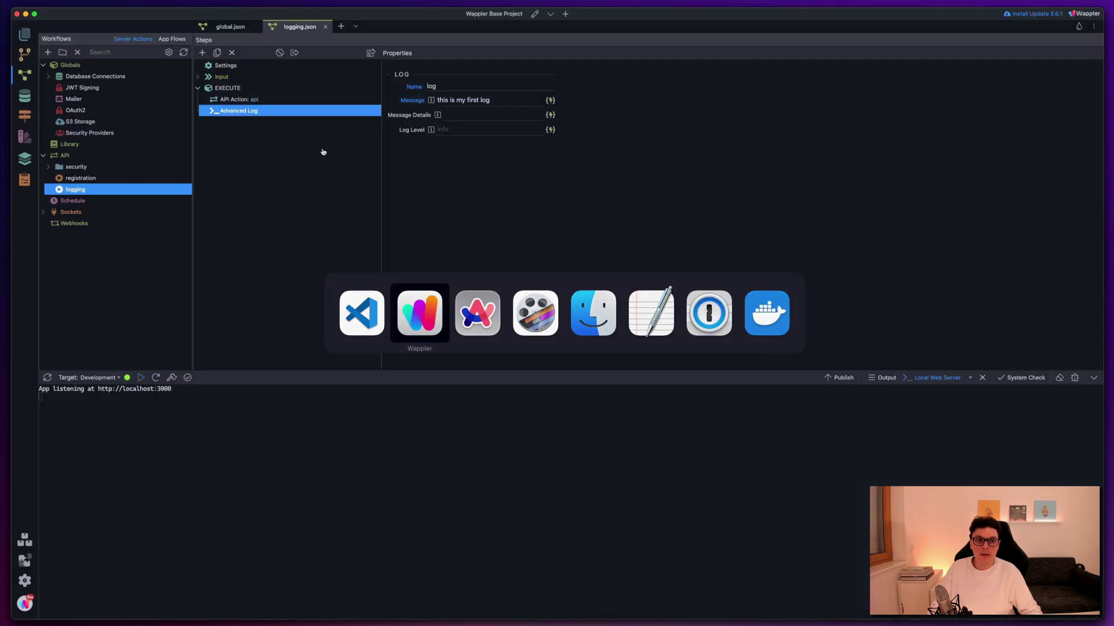
pyautogui.click(155, 377)
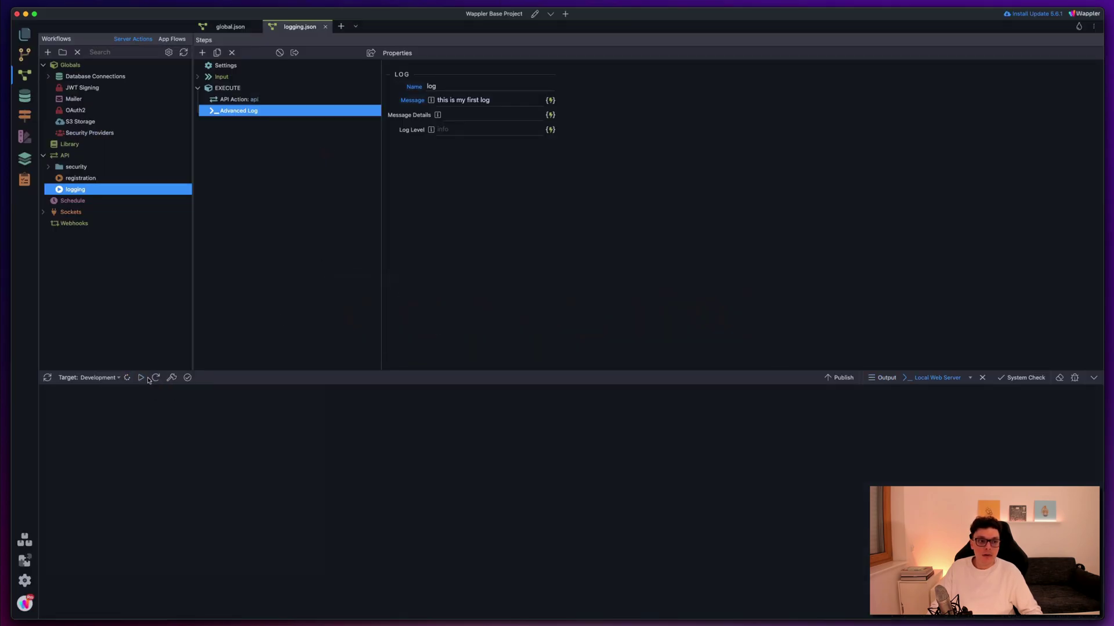
pyautogui.press('super+Tab')
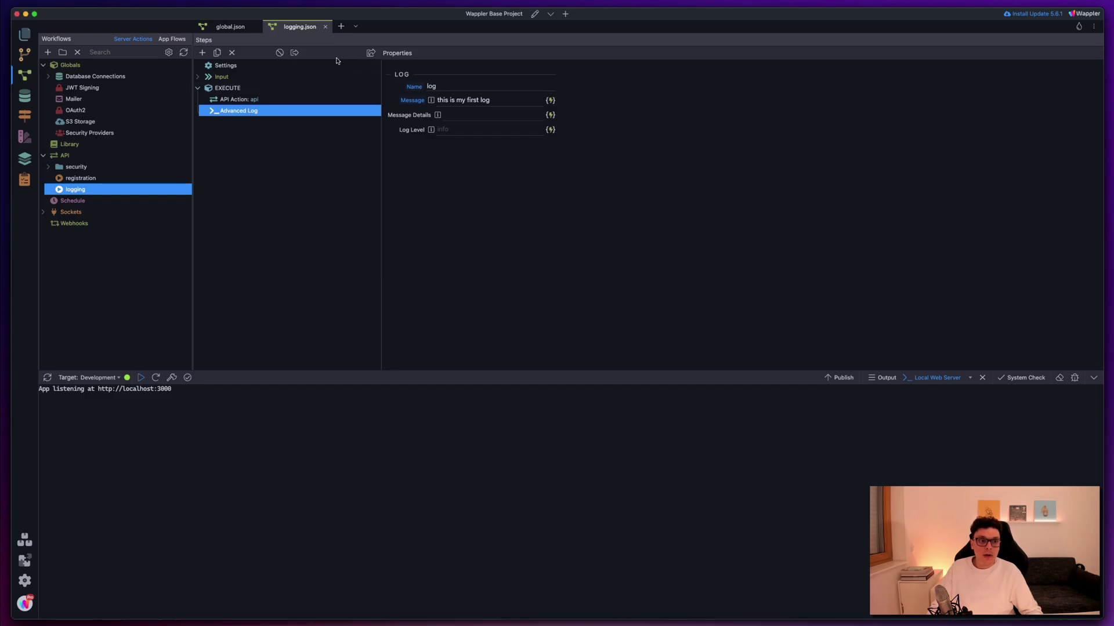
# - Run the logging API in the browser and return to Wappler to check the log entry's level in the server output
pyautogui.click(370, 53)
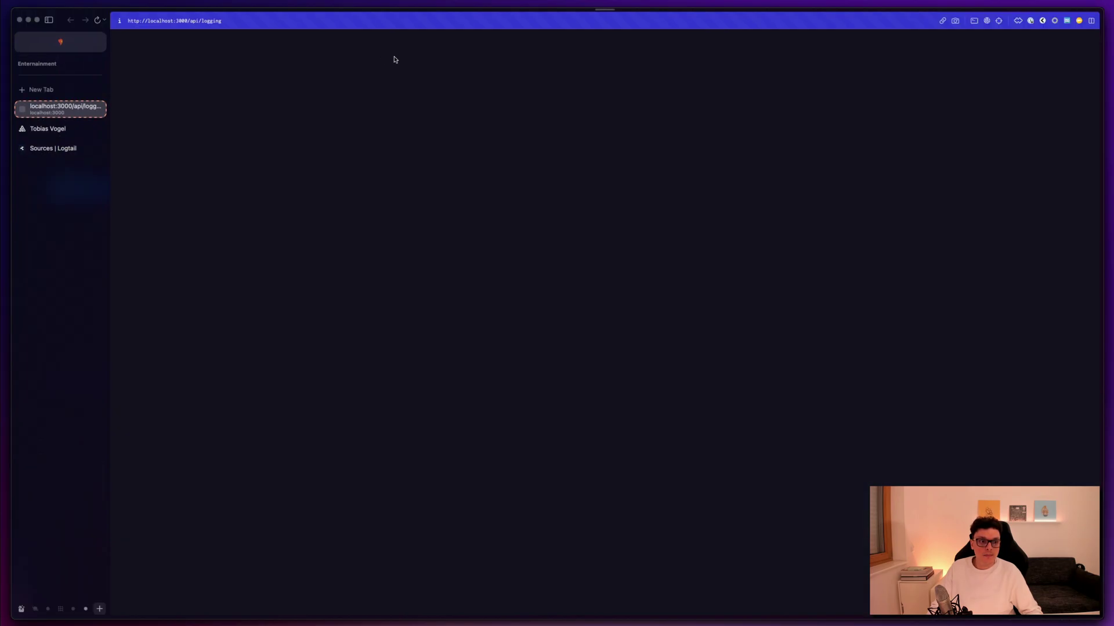
pyautogui.moveTo(67, 18); pyautogui.dragTo(912, 43)
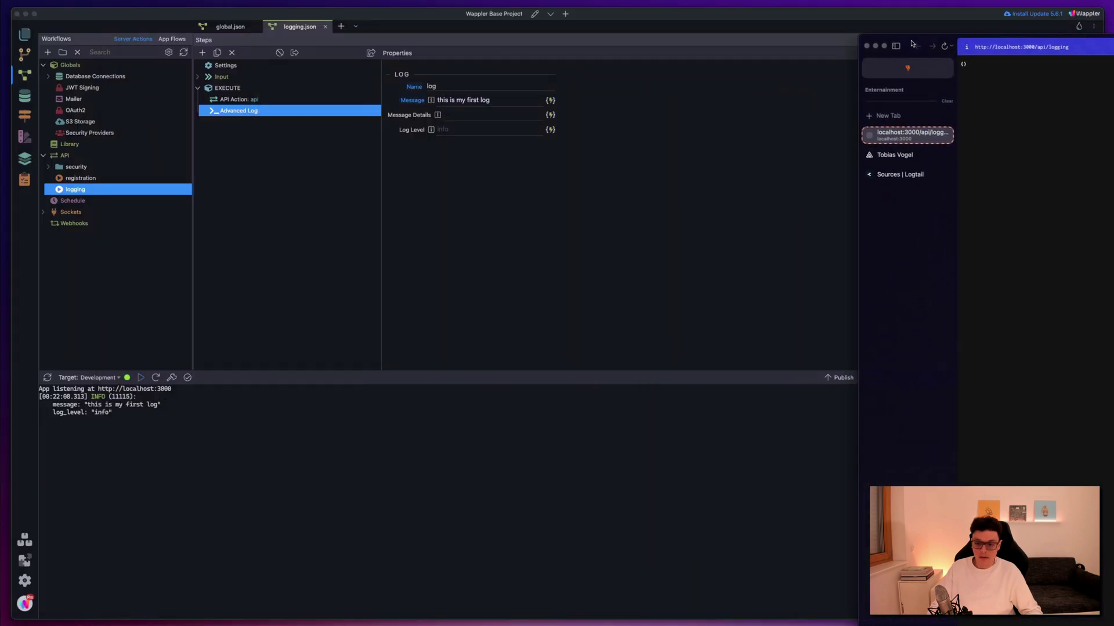
pyautogui.press('super+Tab')
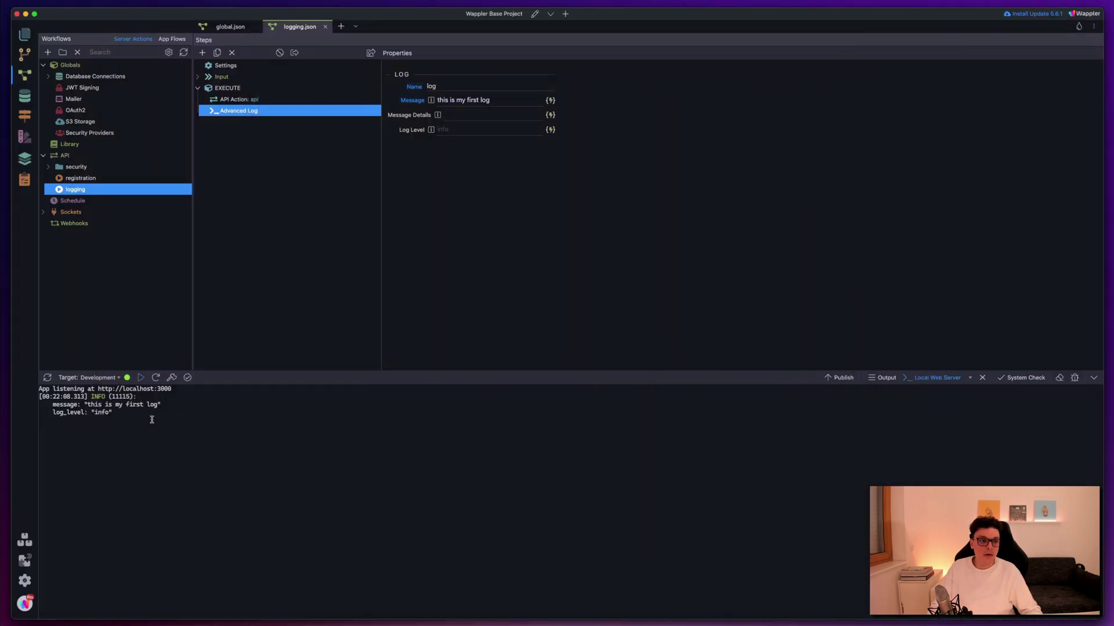
pyautogui.moveTo(93, 394); pyautogui.dragTo(115, 399)
# - Duplicate the Advanced Log step, set the copy's log level to error, save, and check its entry in the server output
pyautogui.click(218, 52)
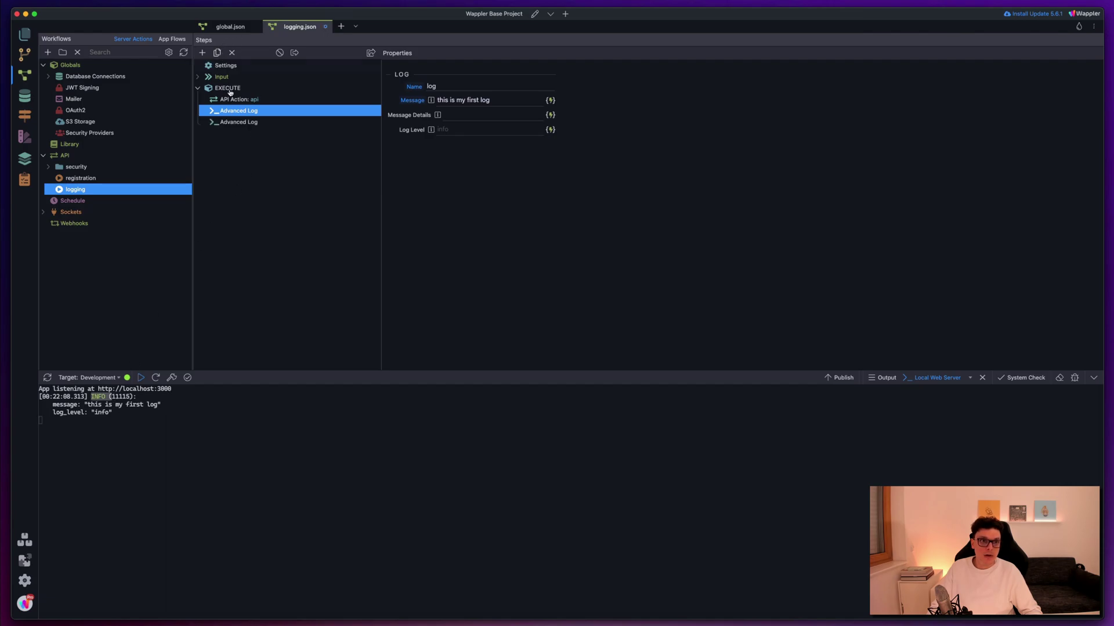
pyautogui.click(248, 122)
pyautogui.moveTo(467, 129); pyautogui.dragTo(383, 123)
pyautogui.write('error')
pyautogui.press('super+s')
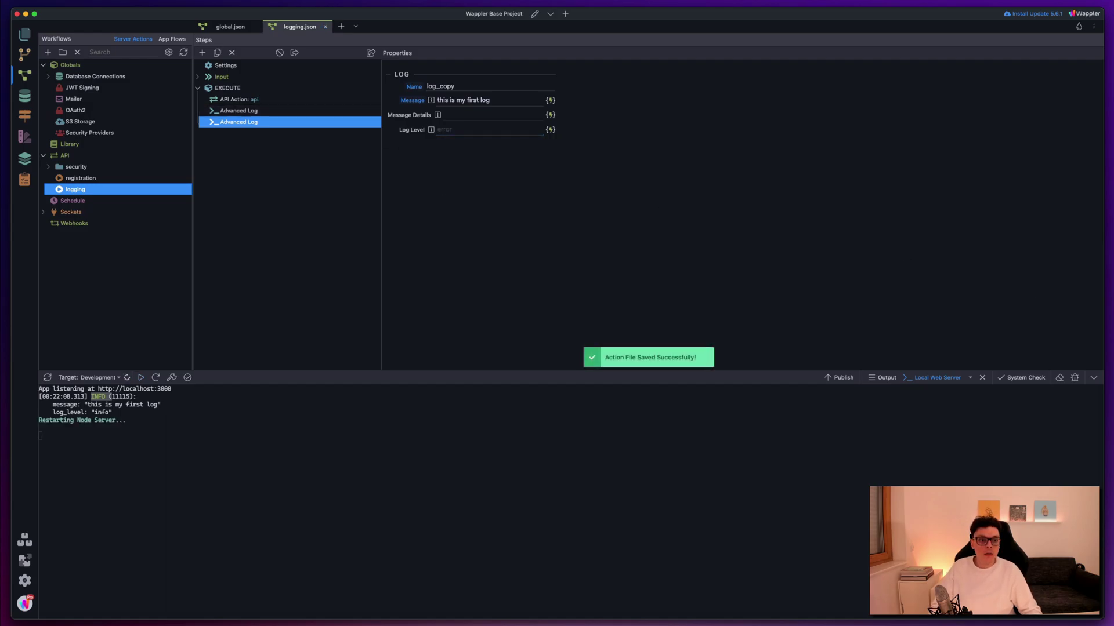
pyautogui.doubleClick(99, 466)
pyautogui.moveTo(127, 472); pyautogui.dragTo(124, 476)
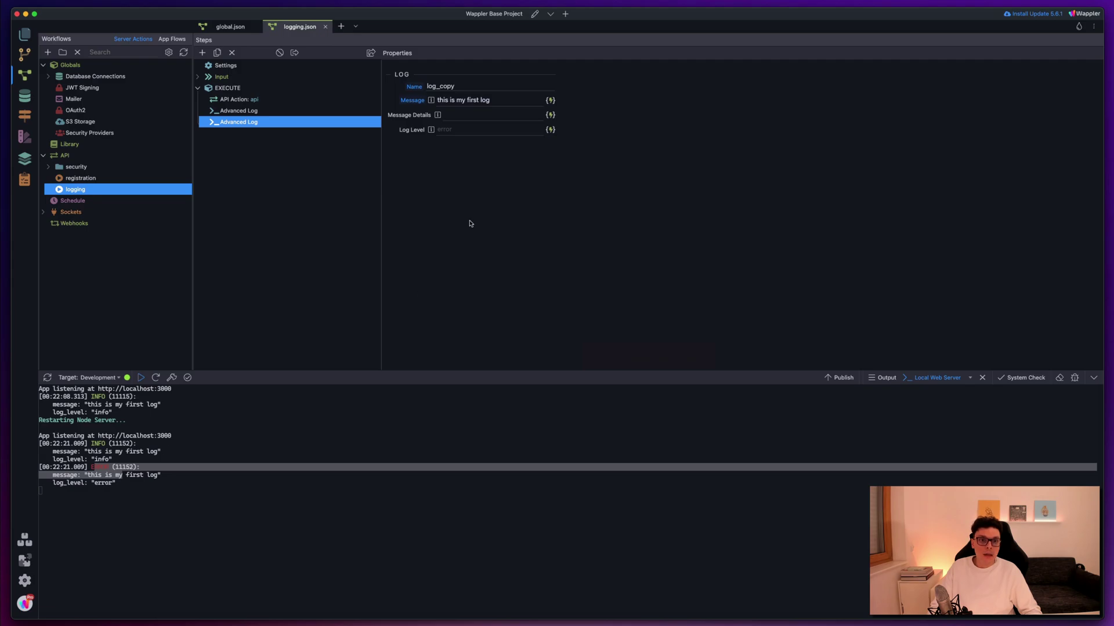
pyautogui.click(476, 116)
pyautogui.click(550, 114)
pyautogui.click(609, 231)
pyautogui.doubleClick(611, 231)
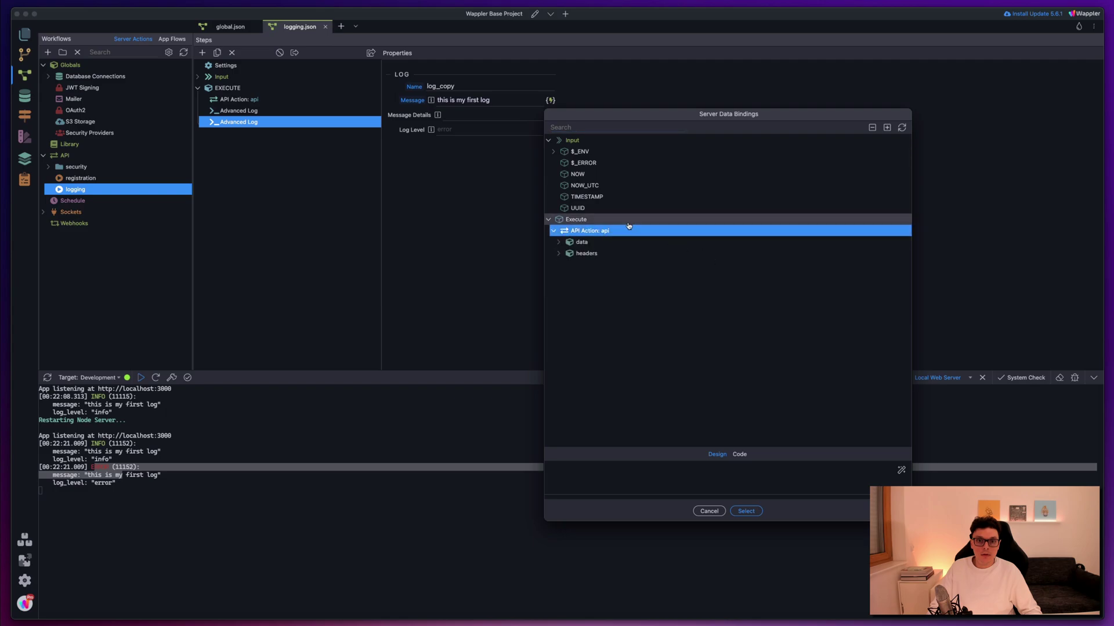
pyautogui.click(708, 511)
pyautogui.click(316, 100)
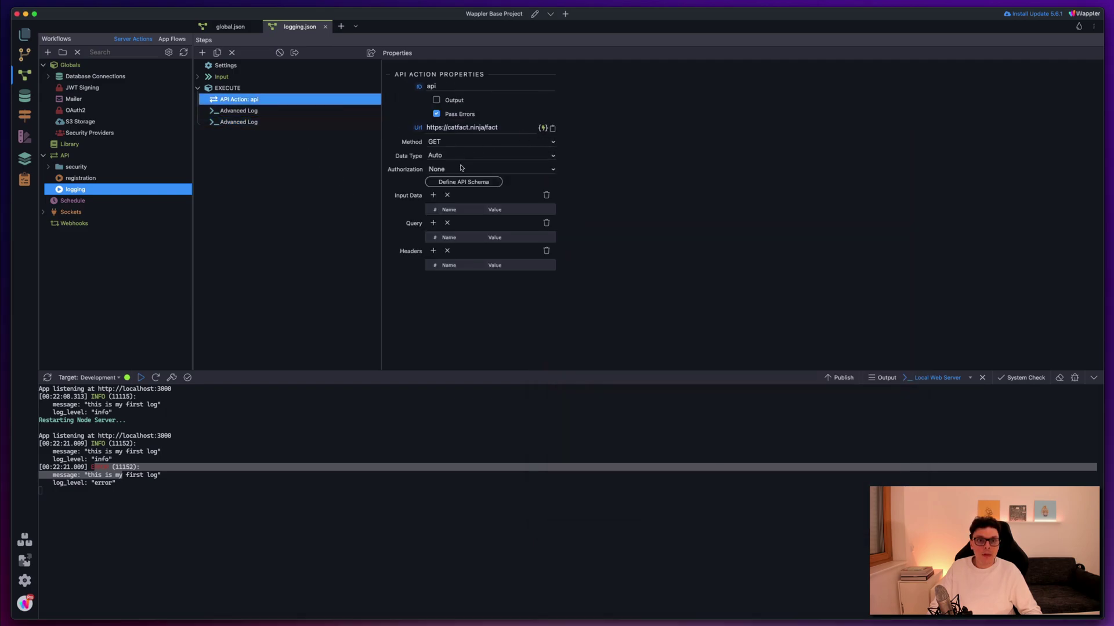
pyautogui.click(464, 182)
pyautogui.click(535, 197)
pyautogui.click(535, 197)
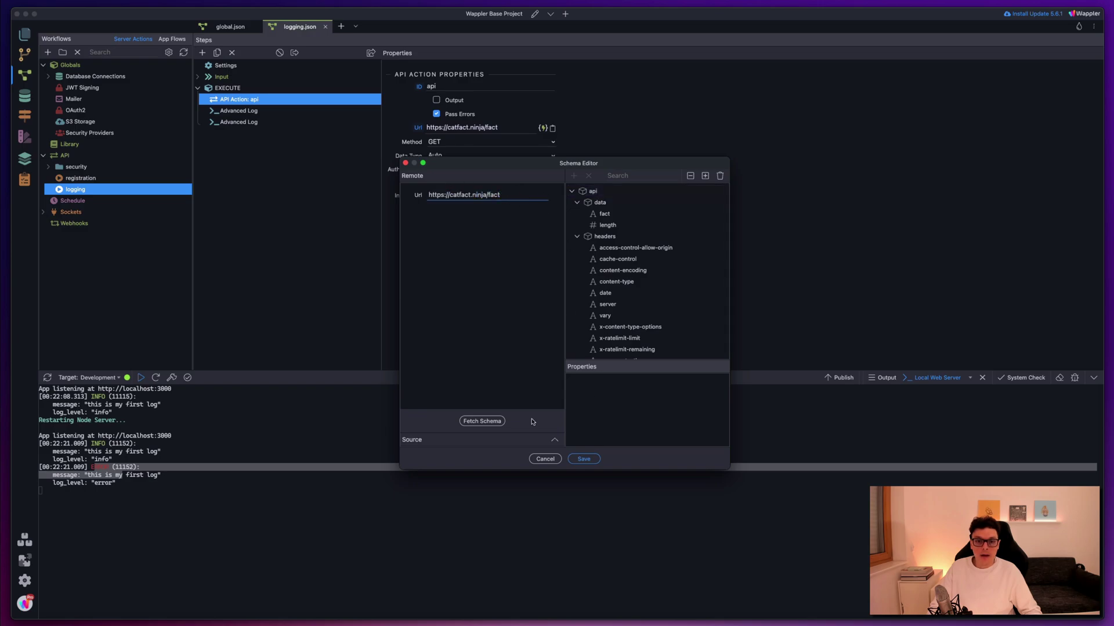
pyautogui.click(545, 458)
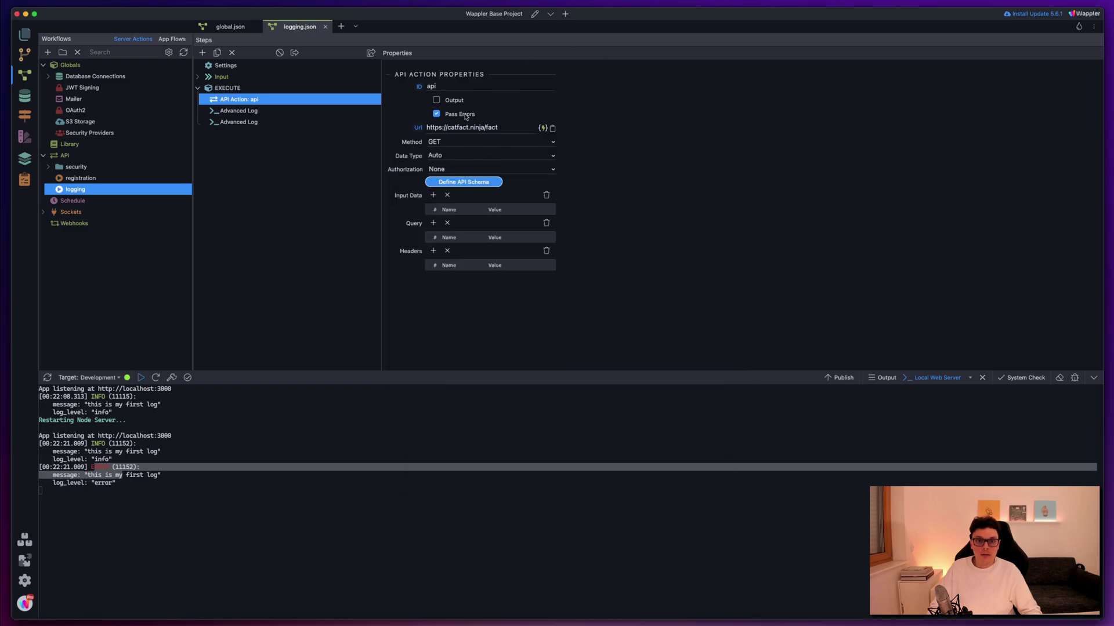
# - Bind the second Advanced Log's Message Details to the api action's output, save, and review the logged details in the server output
pyautogui.click(261, 121)
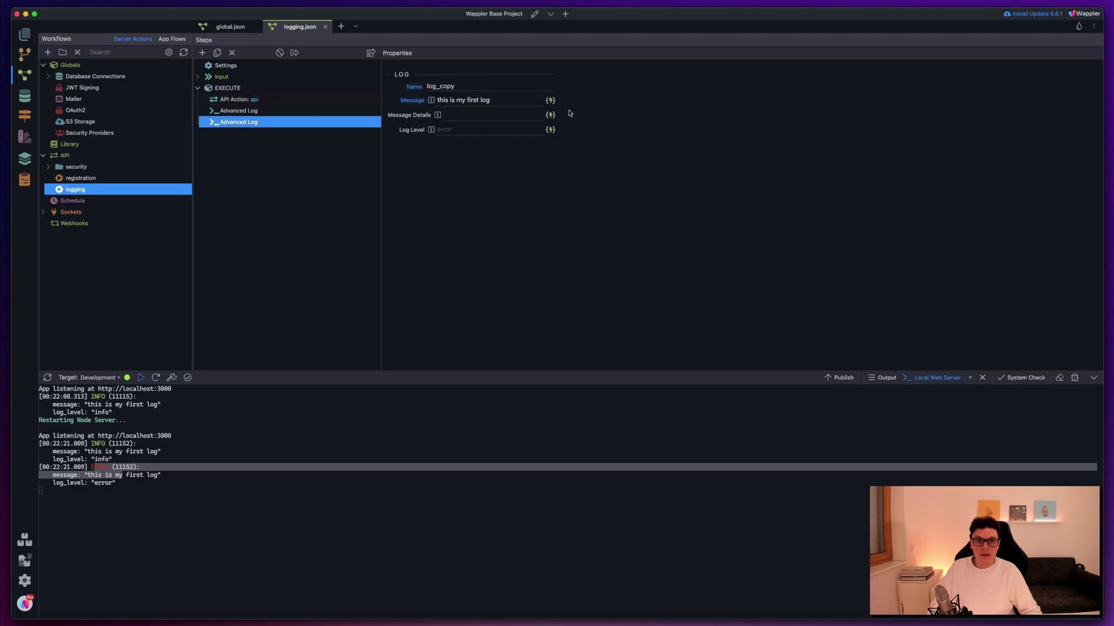
pyautogui.click(551, 119)
pyautogui.doubleClick(589, 230)
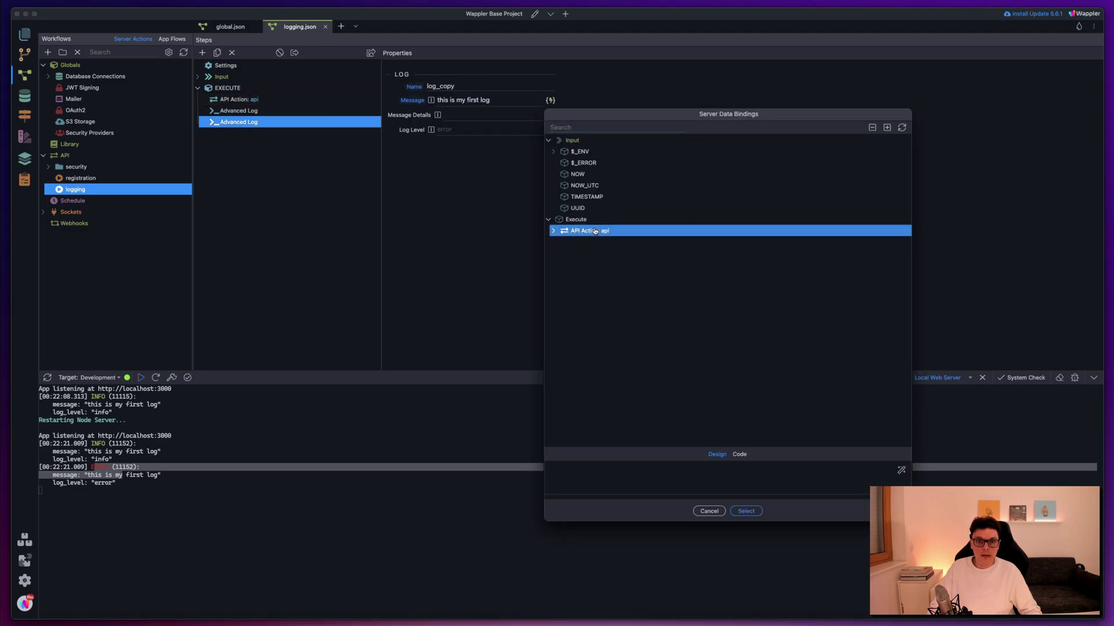
pyautogui.click(746, 511)
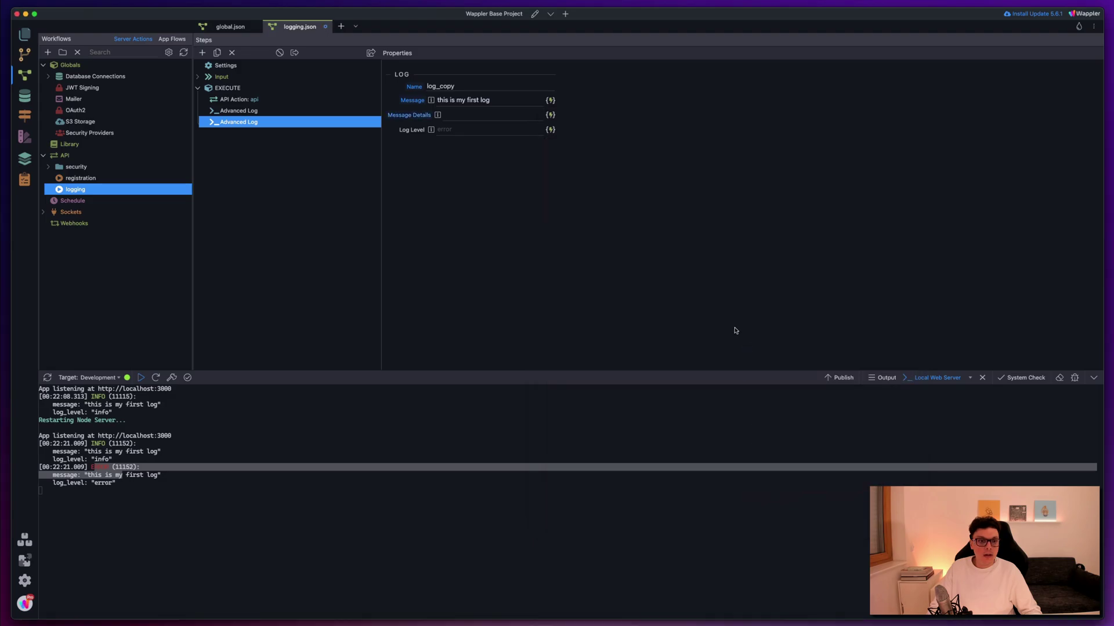
pyautogui.press('super+s')
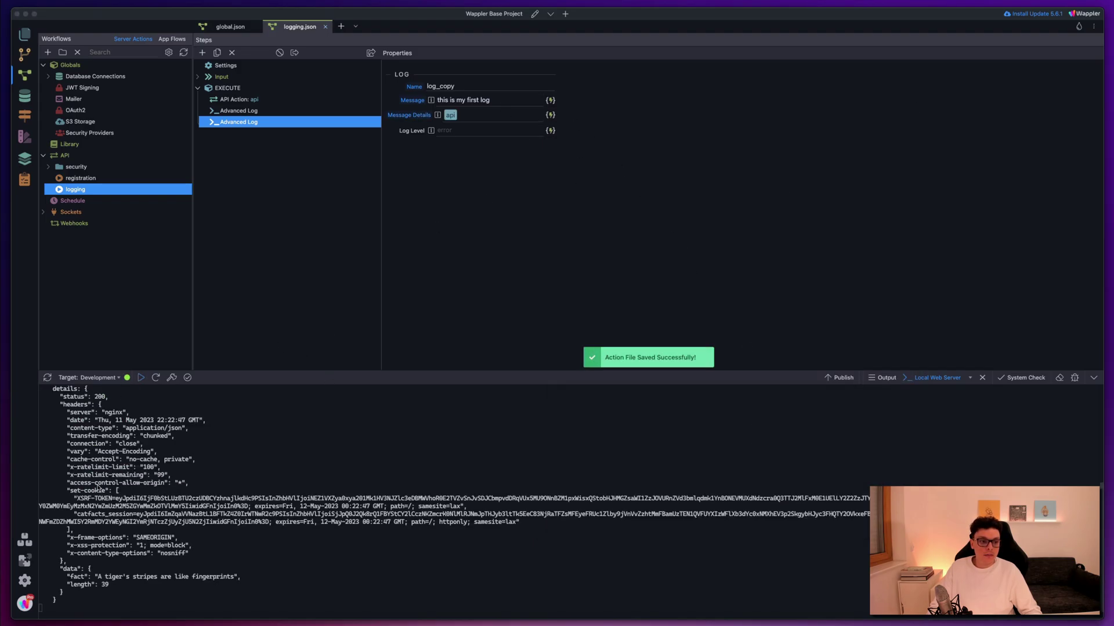
pyautogui.scroll(5, 98, 489)
pyautogui.scroll(-3, 104, 498)
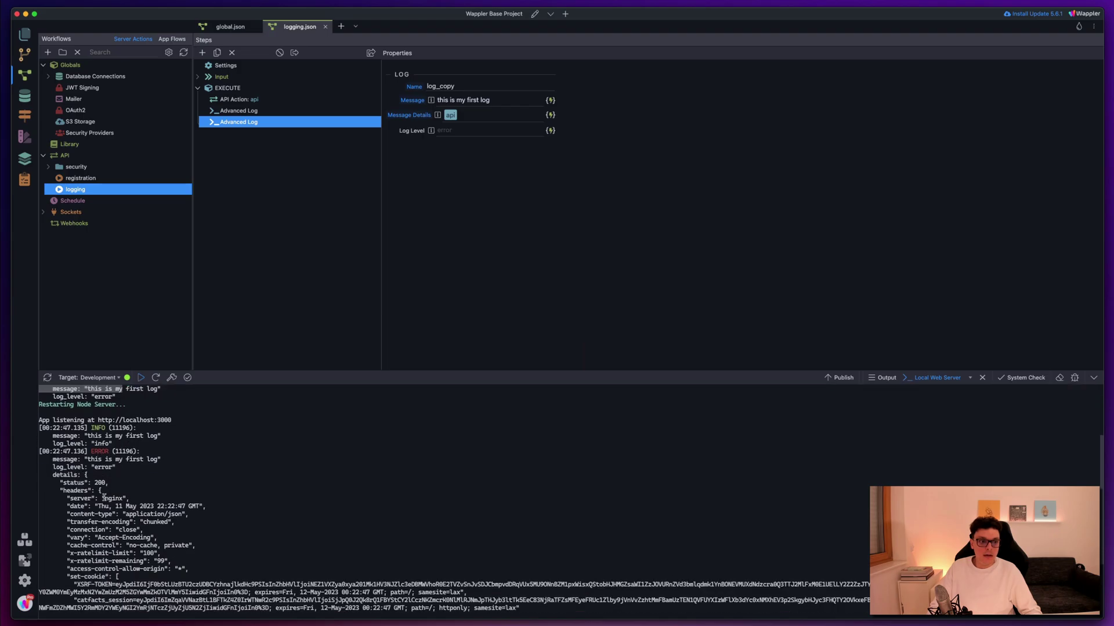
pyautogui.scroll(-2, 74, 456)
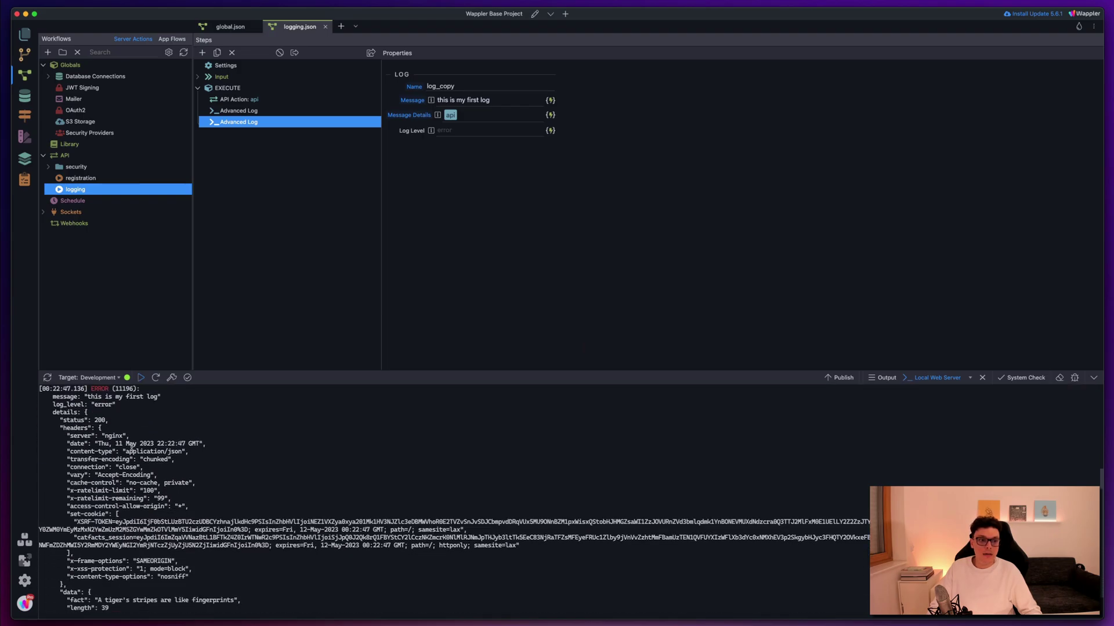
pyautogui.scroll(5, 146, 509)
pyautogui.scroll(-1, 146, 509)
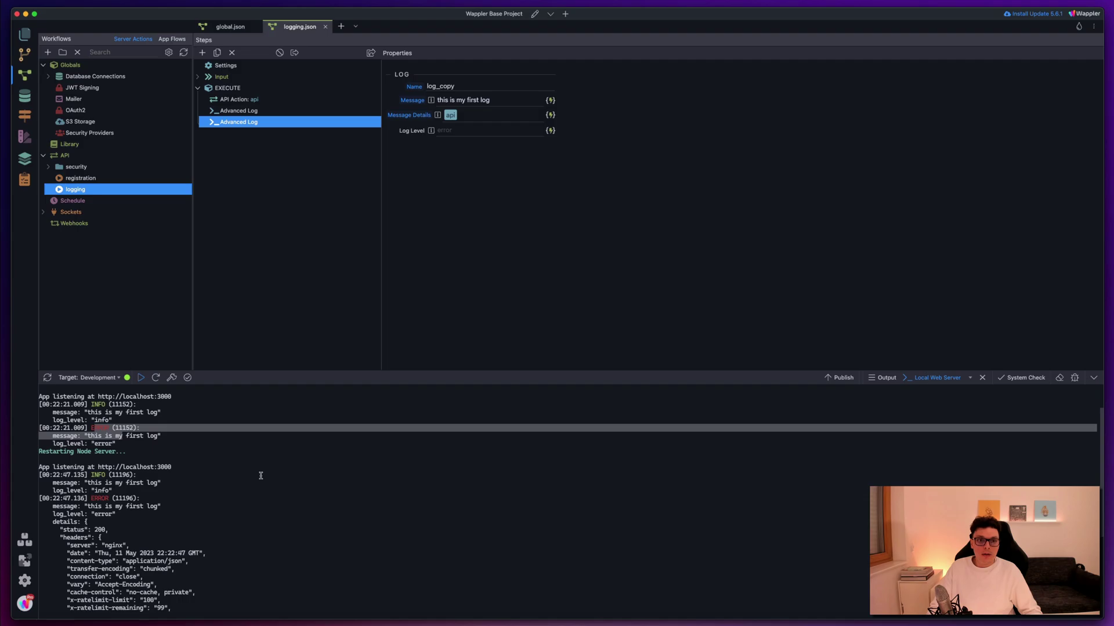
# - Switch to VS Code and uncomment the LOG_LEVEL line in the .env file
pyautogui.press('super+Tab')
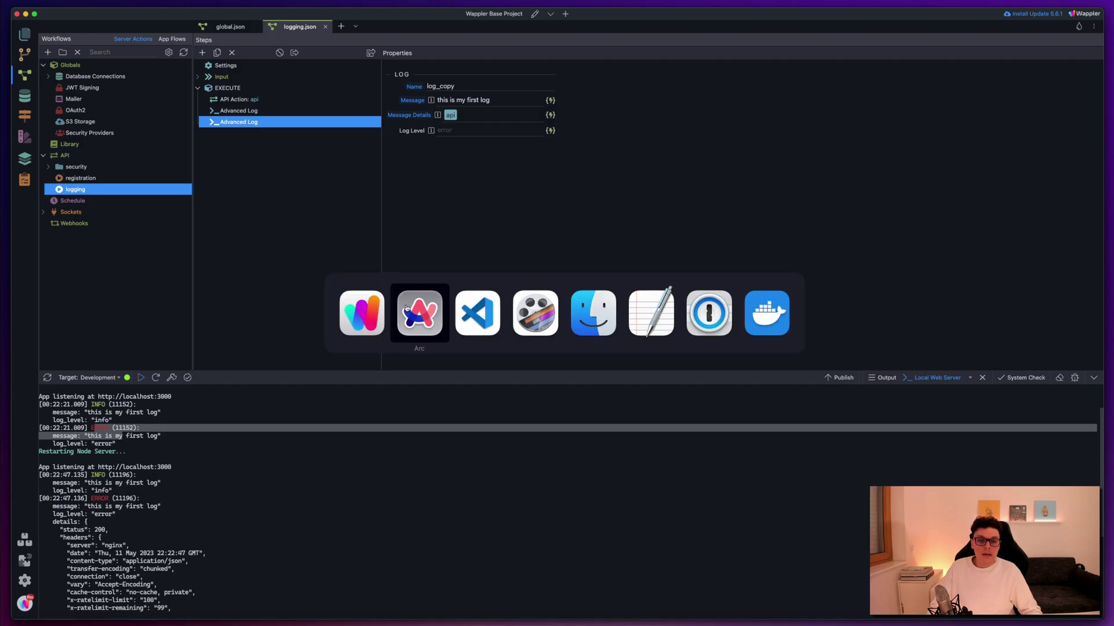
pyautogui.press('super+Tab')
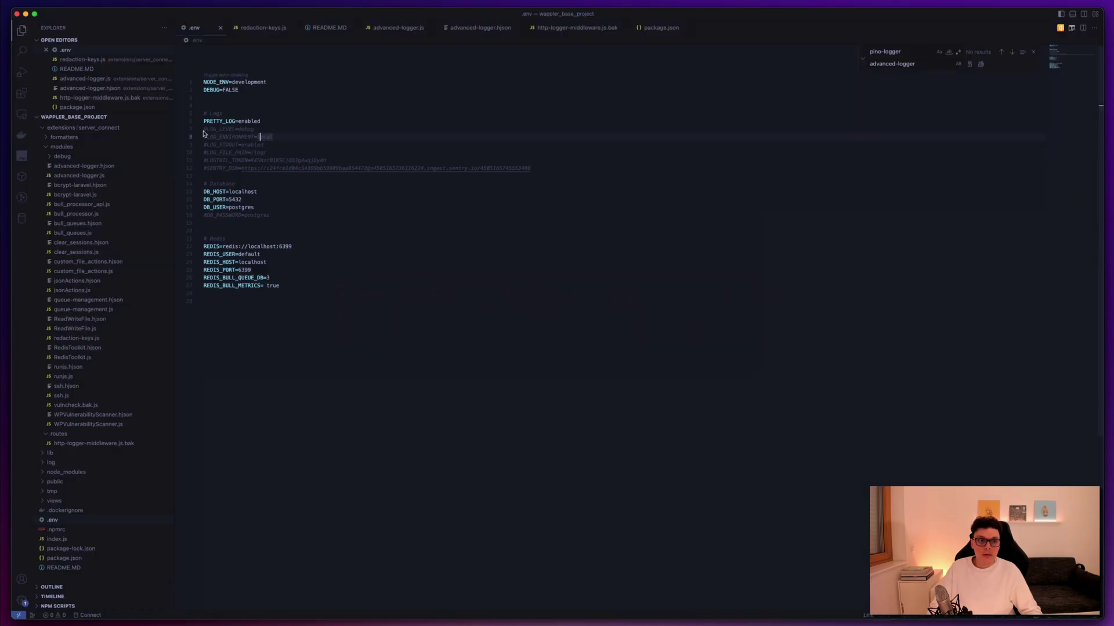
pyautogui.moveTo(207, 129); pyautogui.dragTo(199, 129)
pyautogui.press('BackSpace')
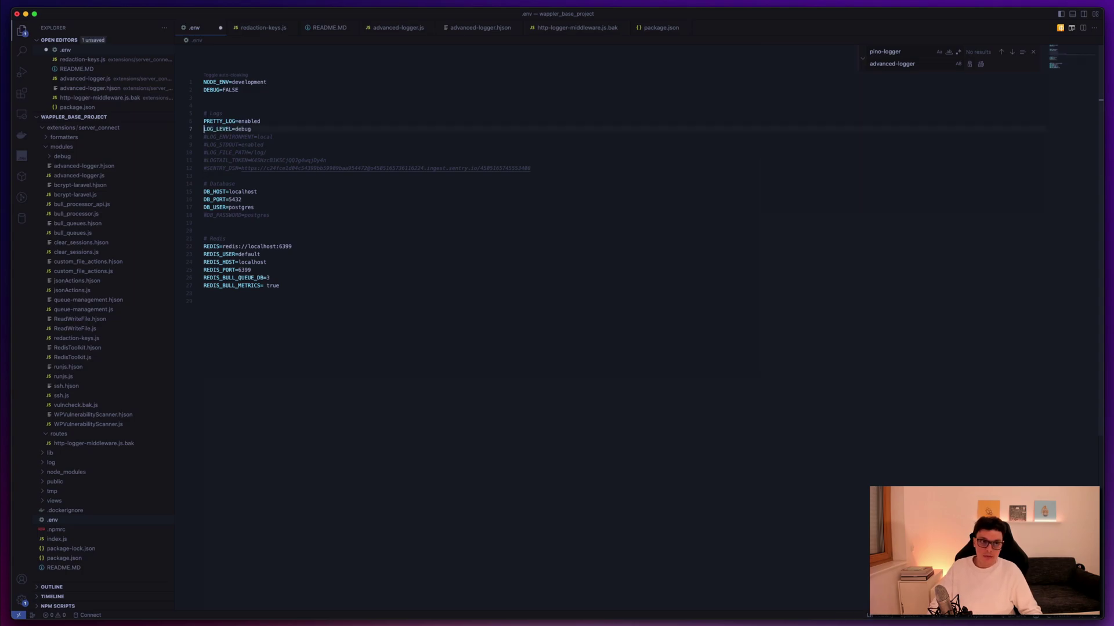
pyautogui.click(236, 128)
pyautogui.click(318, 134)
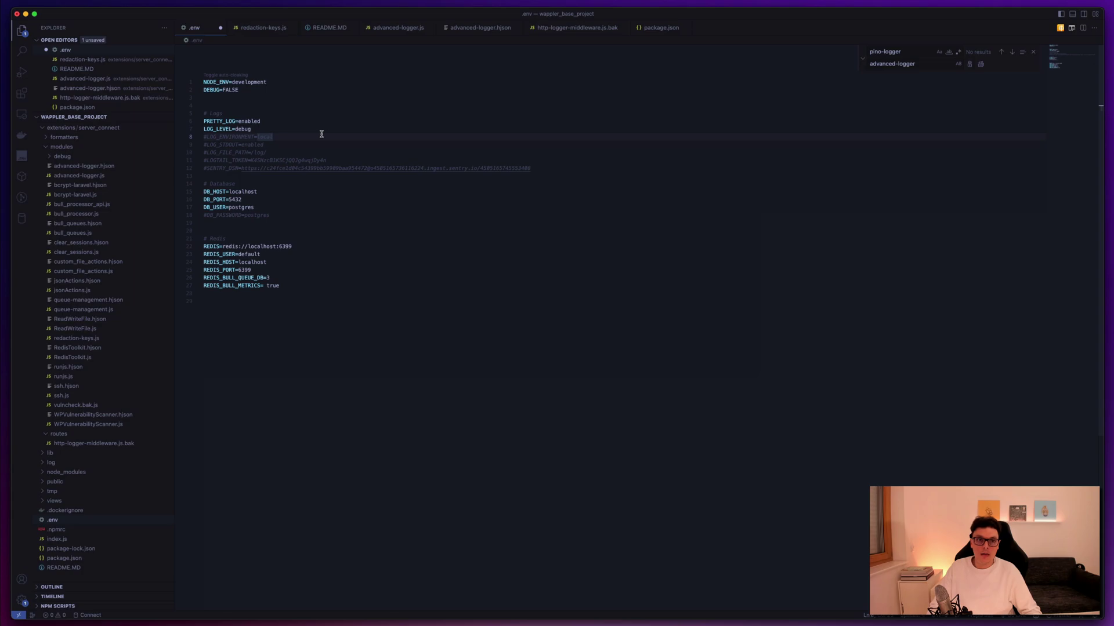
# - Set LOG_LEVEL to warn and save the .env file
pyautogui.click(259, 126)
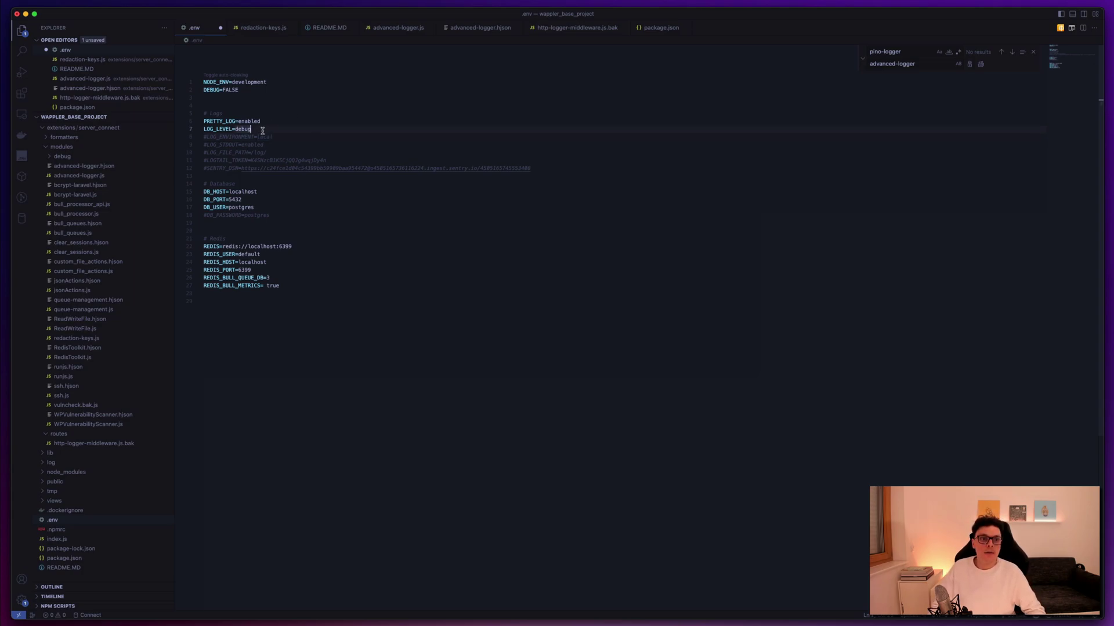
pyautogui.moveTo(261, 131); pyautogui.dragTo(238, 129)
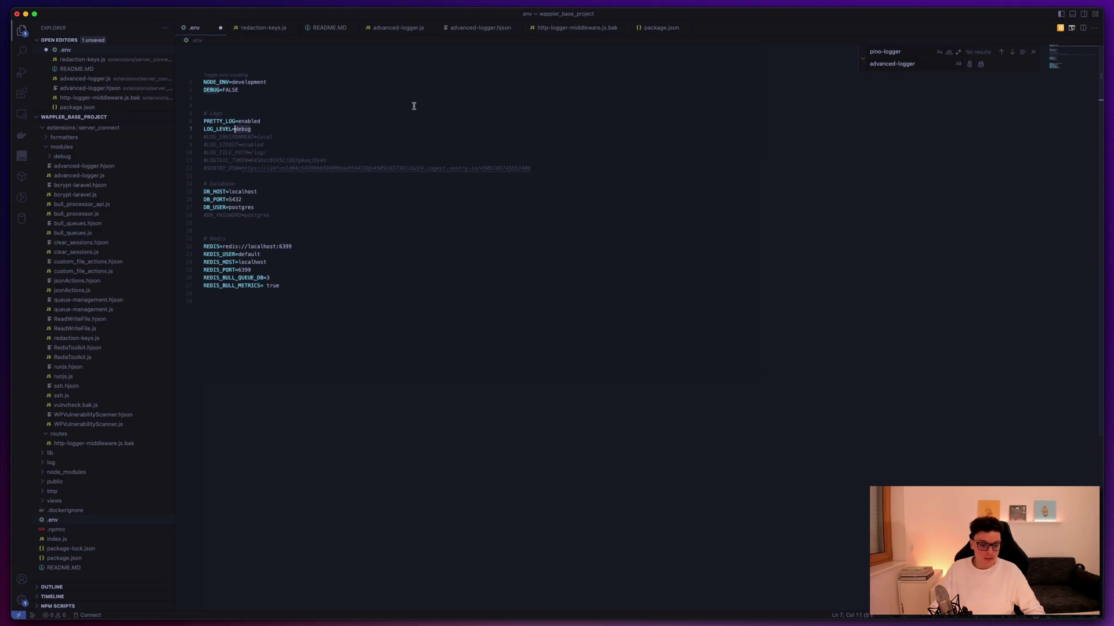
pyautogui.write('warn')
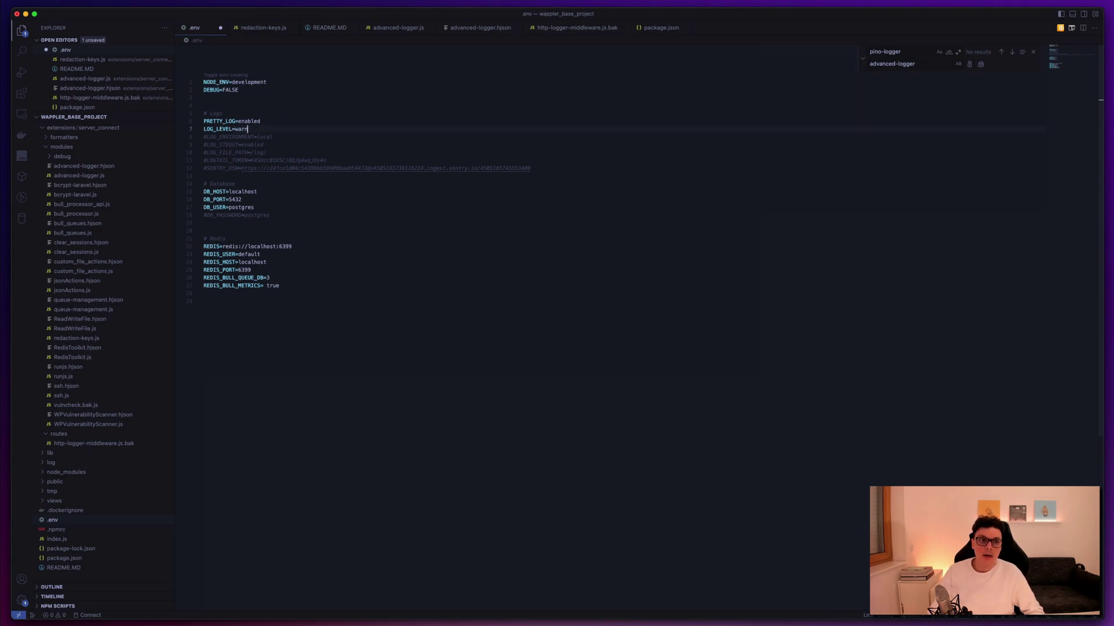
pyautogui.press('super+s')
# - Return to Wappler and restart the local web server to load the new log level
pyautogui.press('super+Tab')
pyautogui.press('super+Tab')
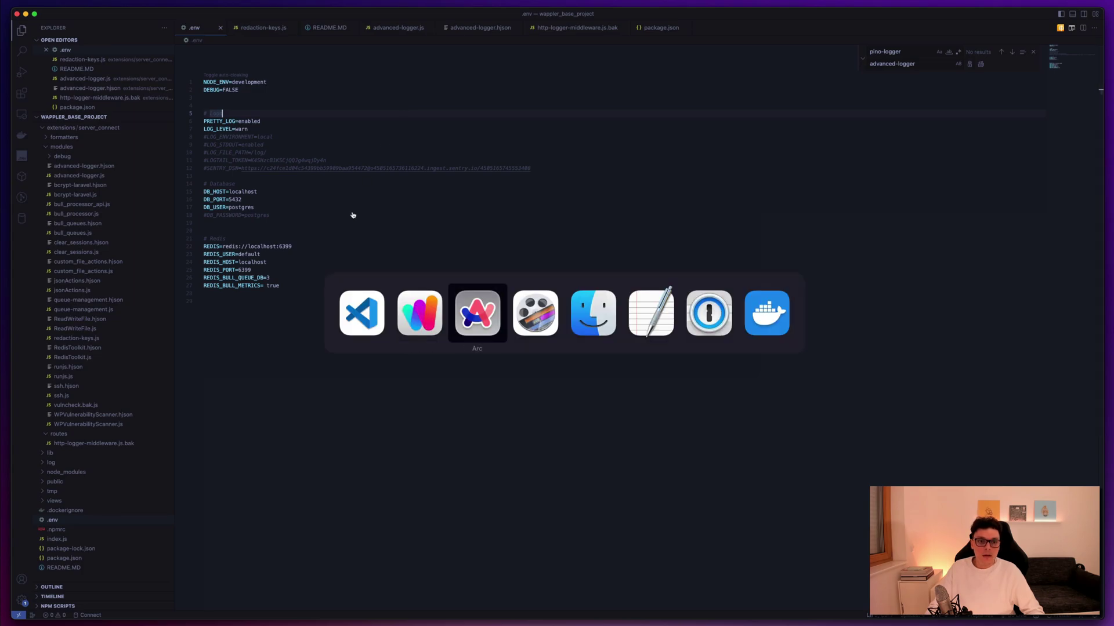
pyautogui.click(361, 304)
pyautogui.press('super+Tab')
pyautogui.press('Tab')
pyautogui.press('super+shift+Tab')
pyautogui.click(177, 379)
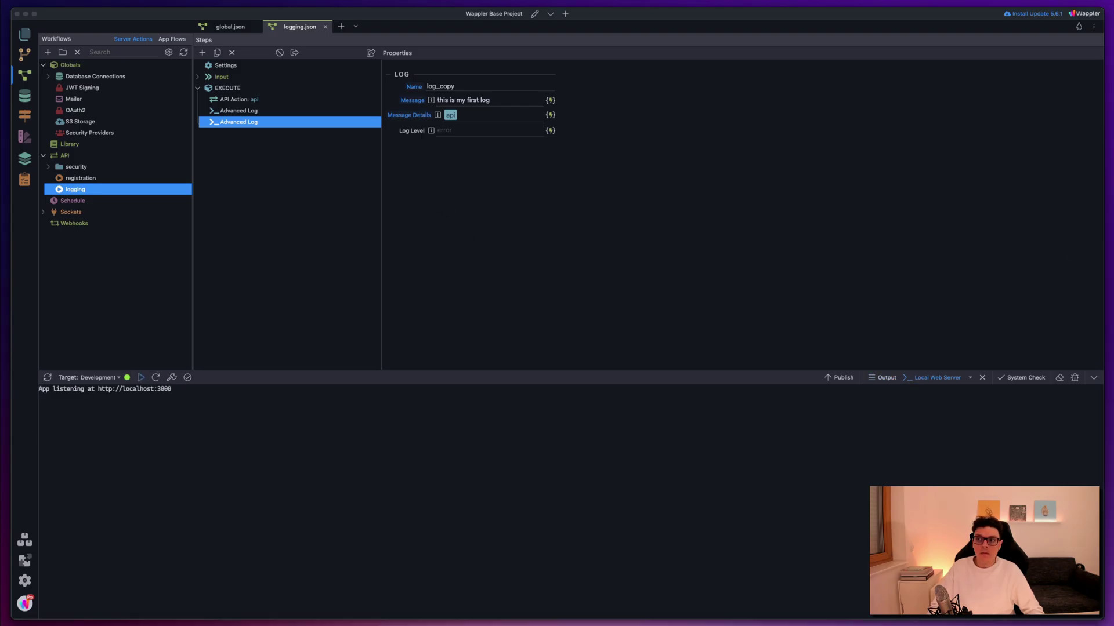
# - Examine the new entry in the server output and compare it with the first Advanced Log step's log level
pyautogui.click(187, 393)
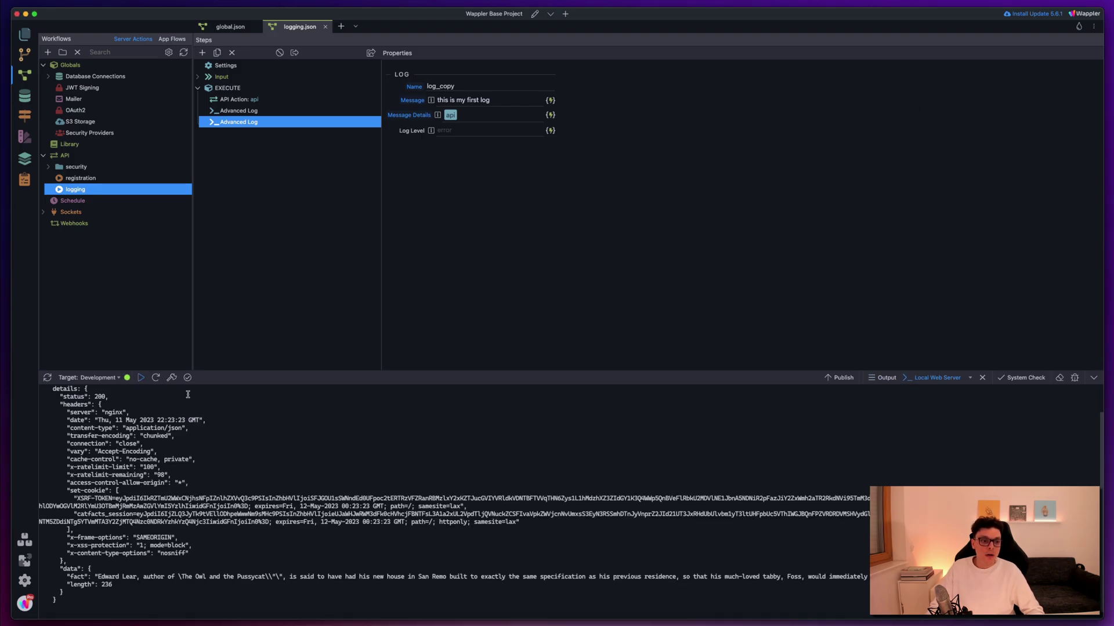
pyautogui.moveTo(90, 395); pyautogui.dragTo(161, 405)
pyautogui.click(258, 112)
pyautogui.click(474, 130)
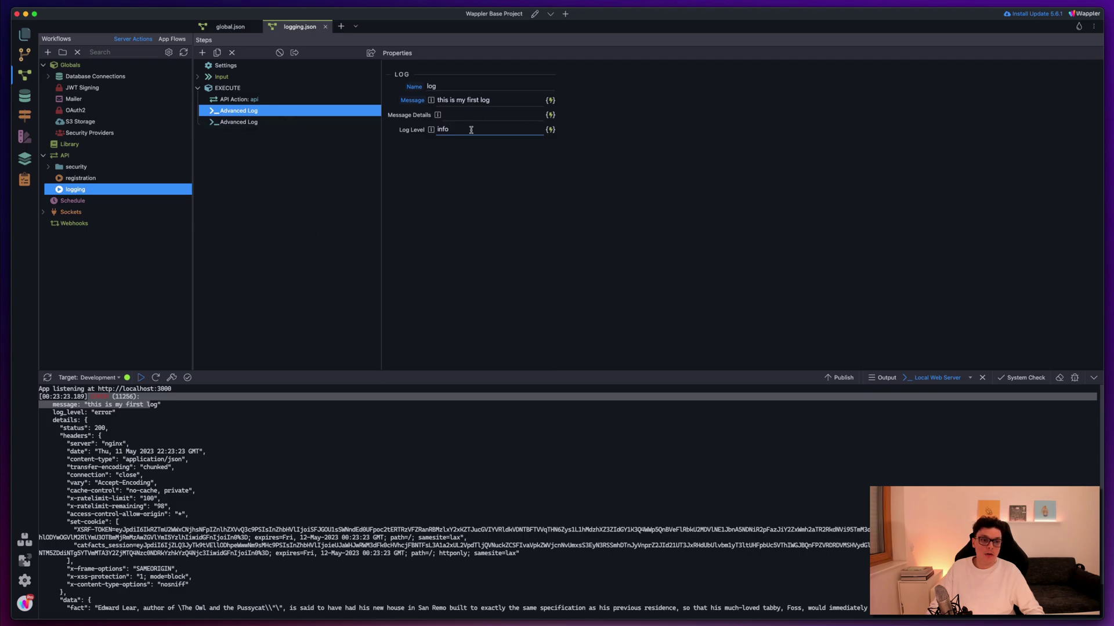
pyautogui.click(139, 429)
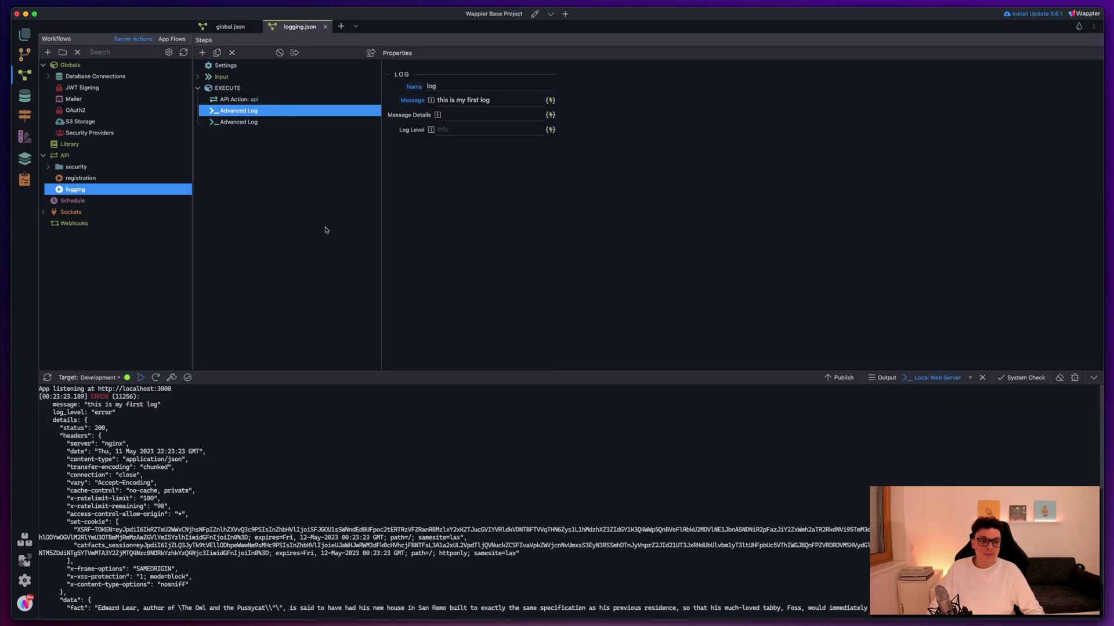
# - Switch to VS Code and set LOG_LEVEL to debug in the .env file
pyautogui.press('super+Tab')
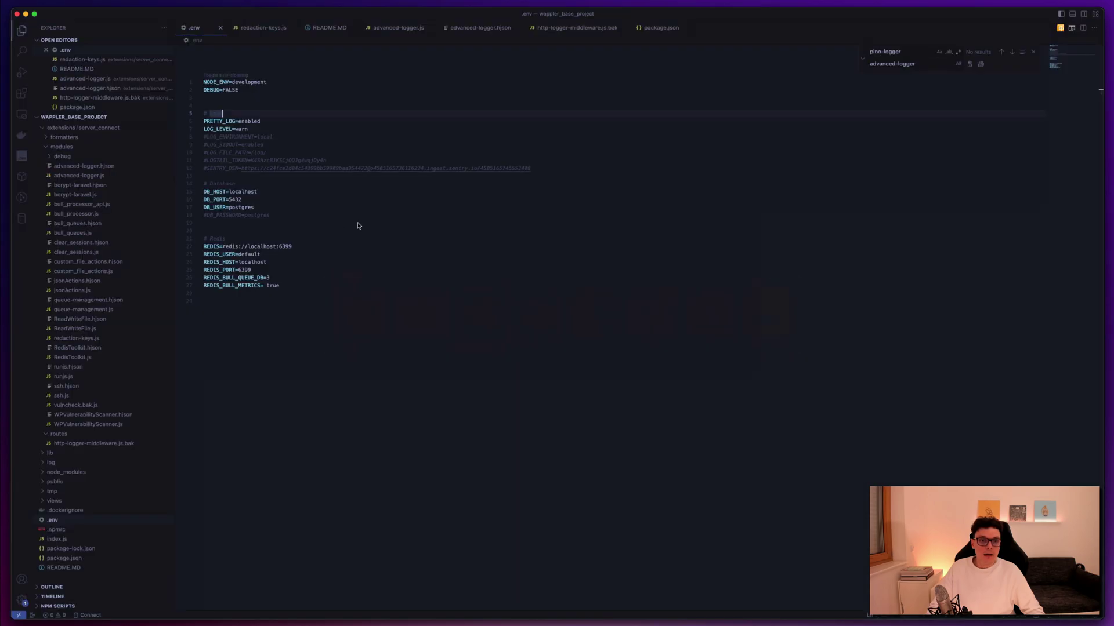
pyautogui.click(238, 129)
pyautogui.doubleClick(236, 129)
pyautogui.write('debug')
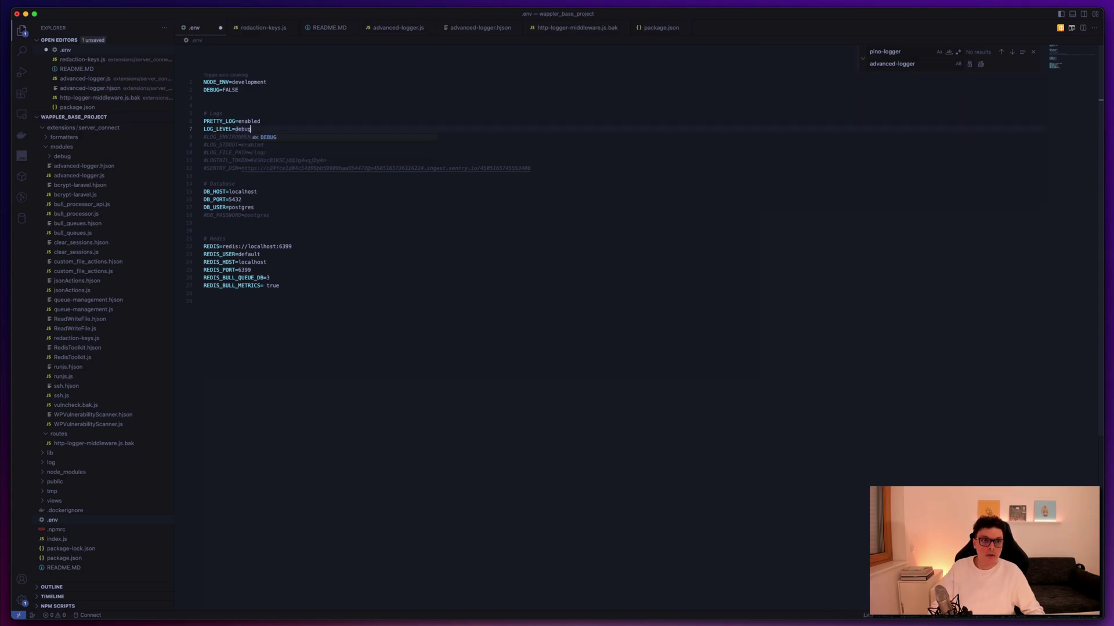
pyautogui.press('Escape')
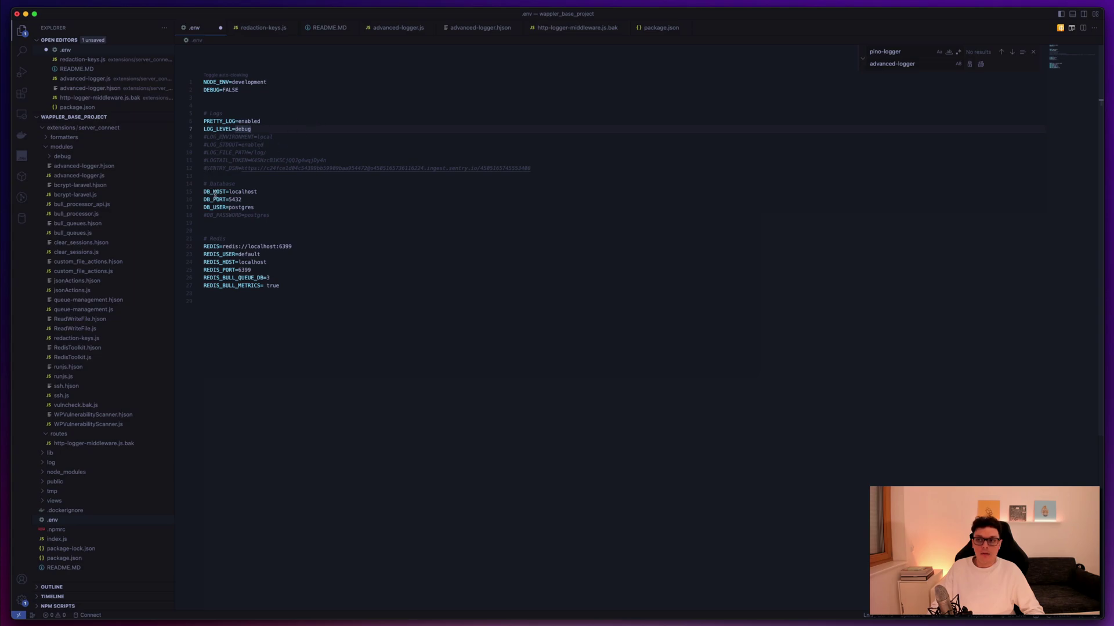
pyautogui.press('super+Tab')
pyautogui.press('super+Tab')
pyautogui.press('super+Tab')
pyautogui.press('super+Tab')
pyautogui.press('super+Tab')
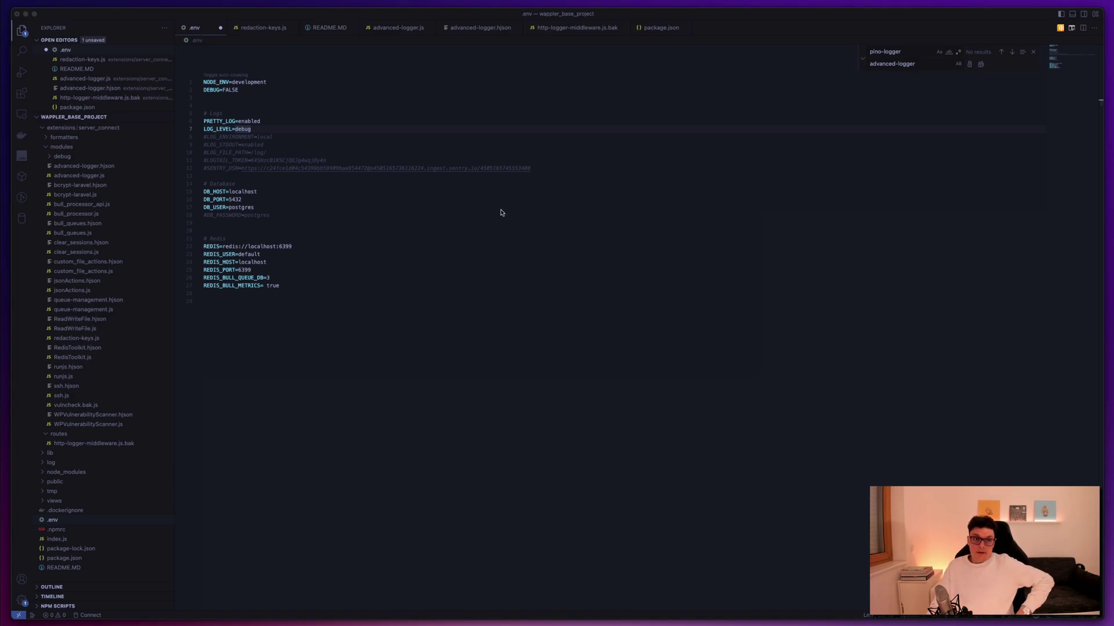
pyautogui.press('super+Tab')
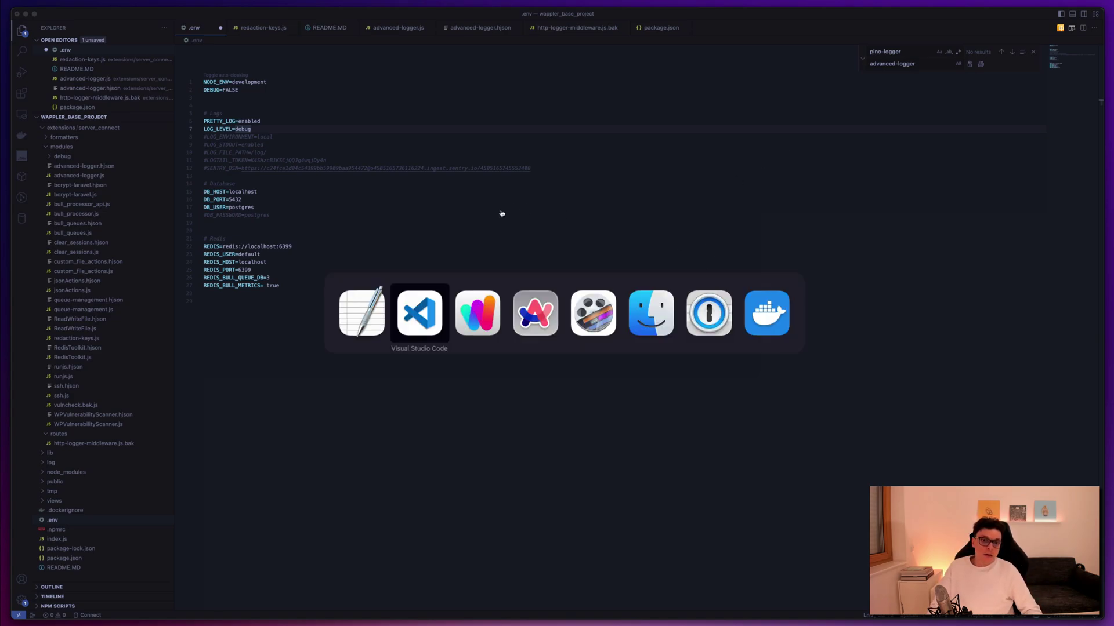
pyautogui.press('super+Tab')
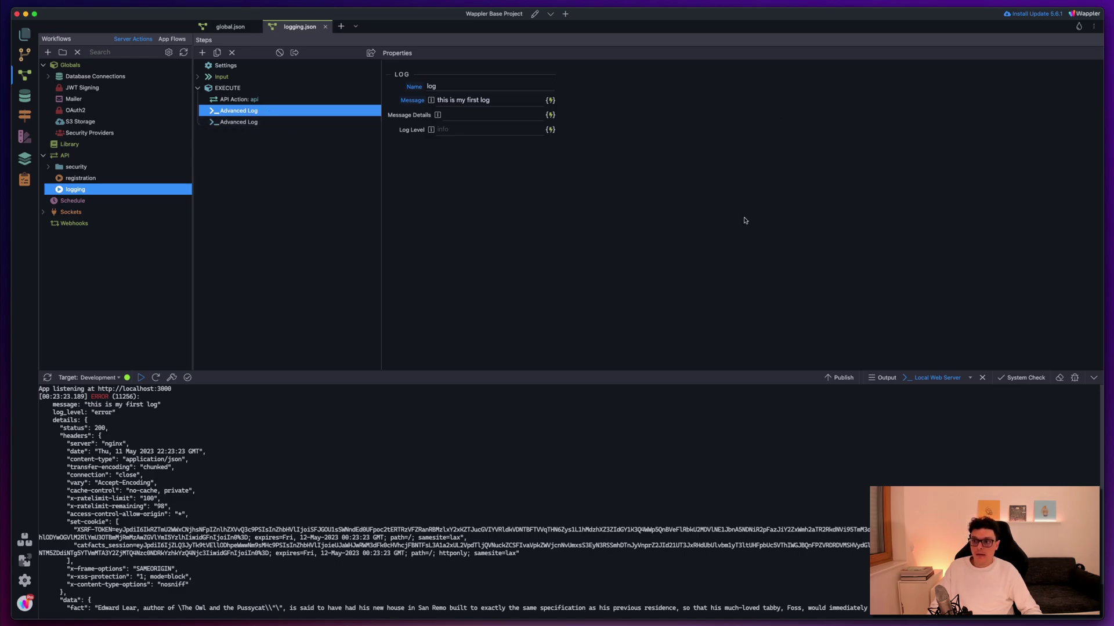
pyautogui.press('super+Tab')
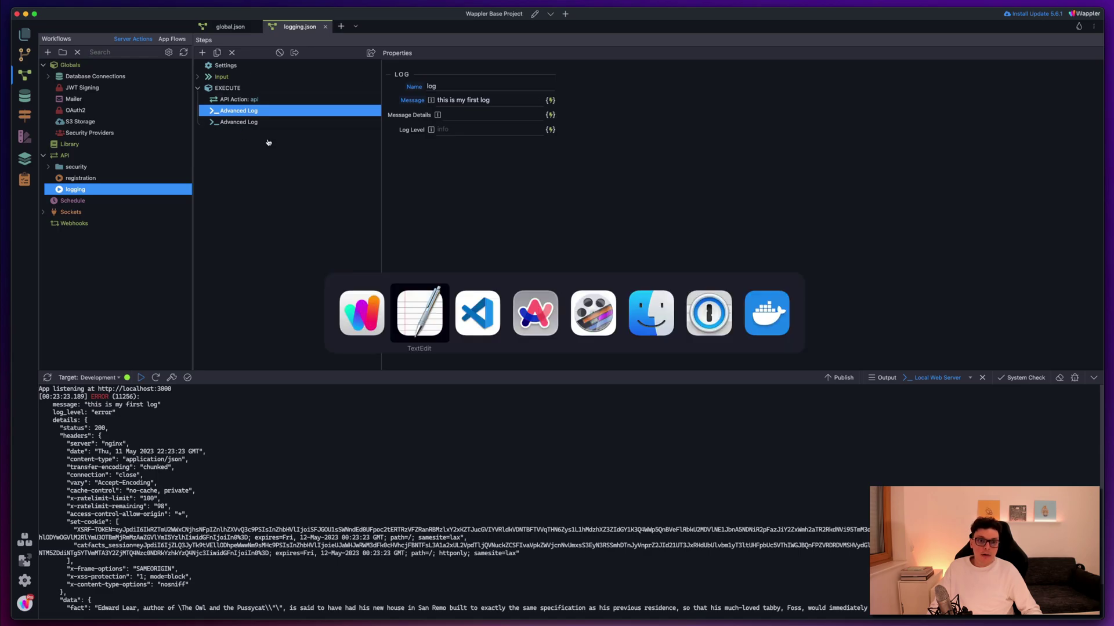
pyautogui.press('super+Tab')
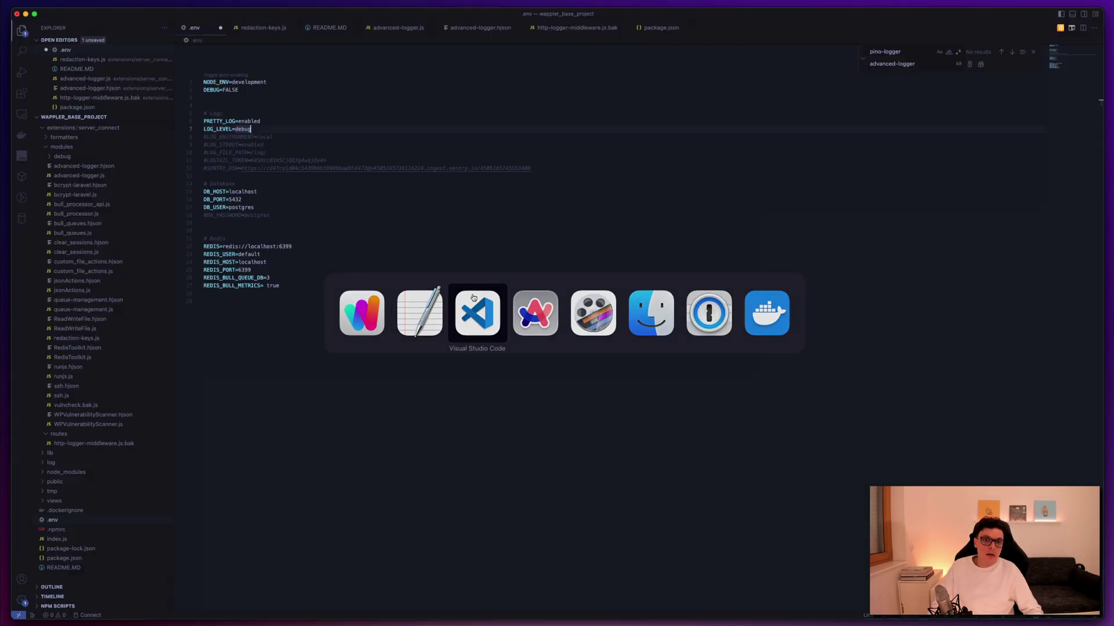
# - Delete the existing log folder from the project and confirm its removal
pyautogui.click(56, 466)
pyautogui.rightClick(55, 464)
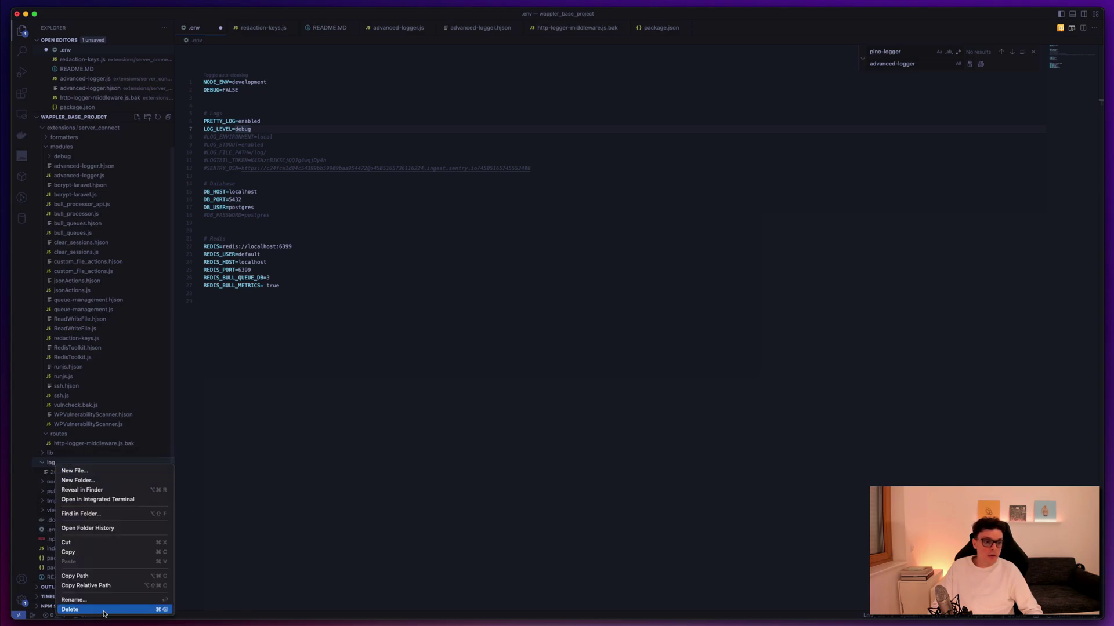
pyautogui.click(482, 311)
pyautogui.press('super+BackSpace')
pyautogui.click(587, 333)
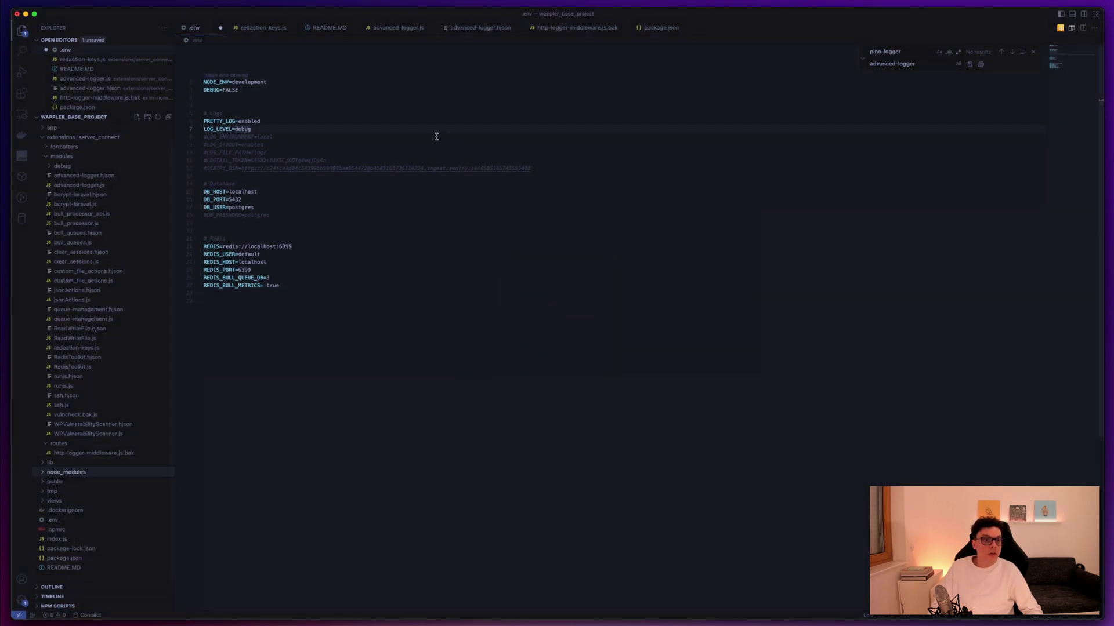
# - Uncomment the LOG_FILE_PATH=/log/ line in the .env file
pyautogui.click(213, 144)
pyautogui.click(204, 152)
pyautogui.press('super+slash')
pyautogui.click(266, 153)
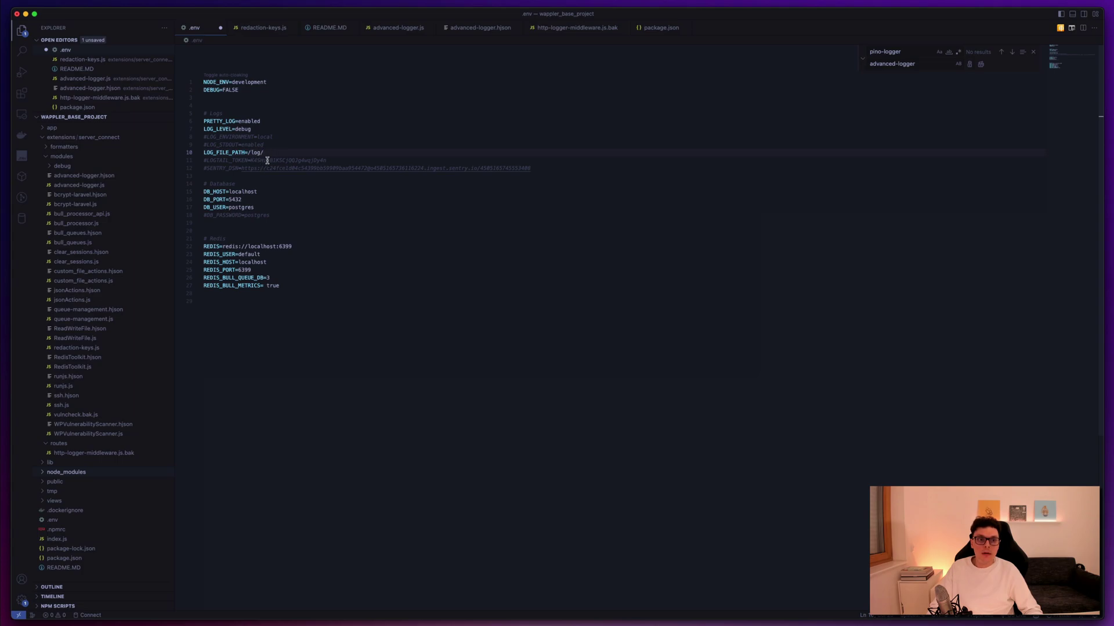
# - Switch to Wappler, restart the local web server and save the logging action
pyautogui.press('super+Tab')
pyautogui.click(169, 378)
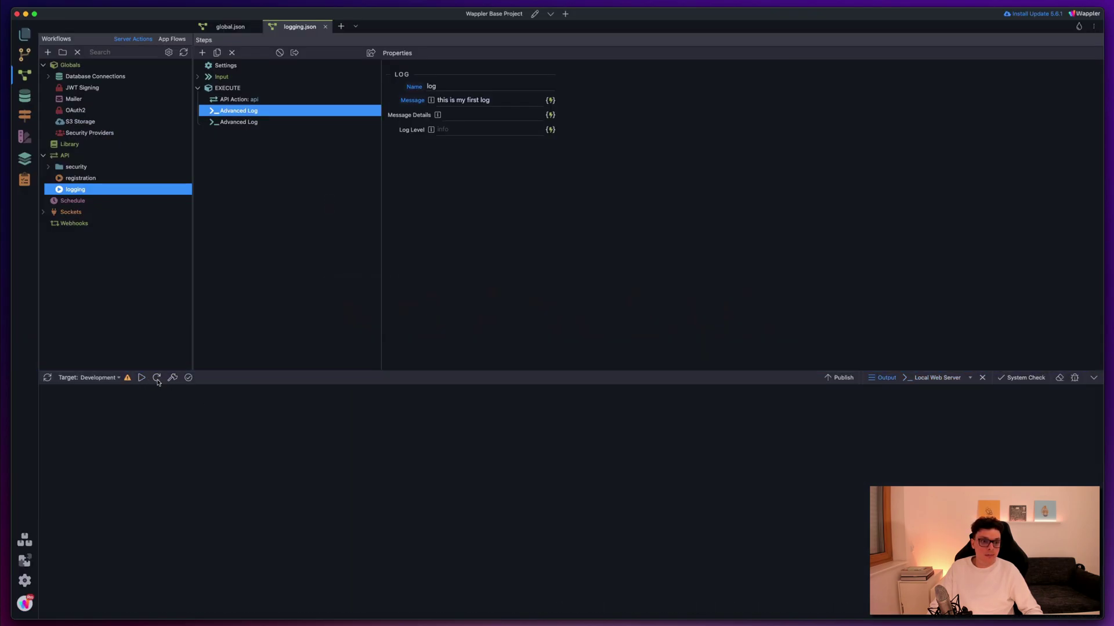
pyautogui.click(158, 377)
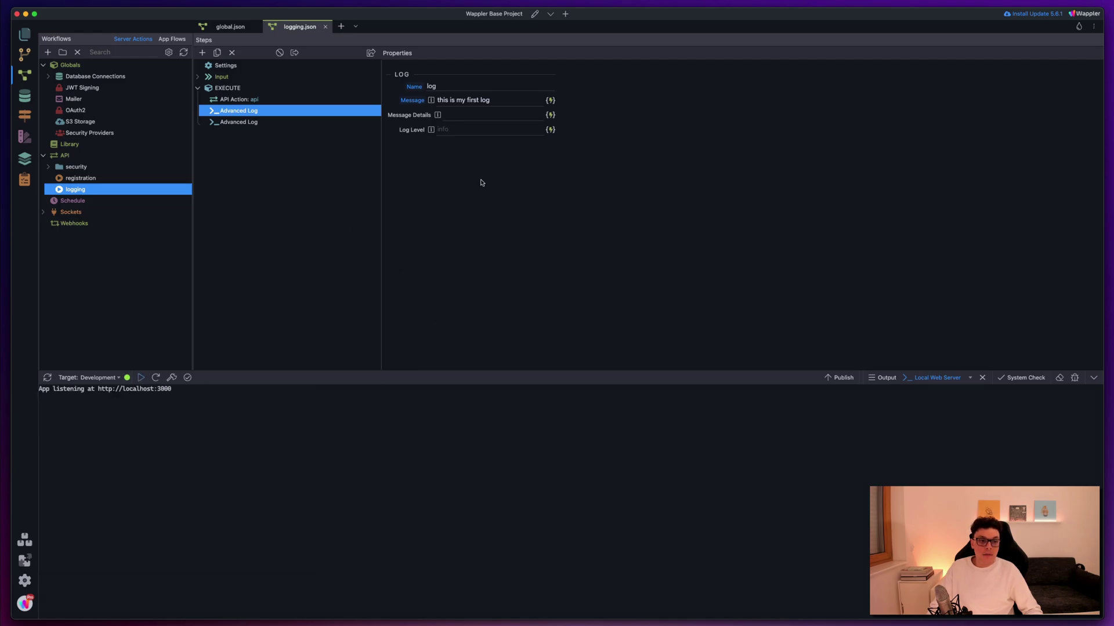
pyautogui.press('super+Tab')
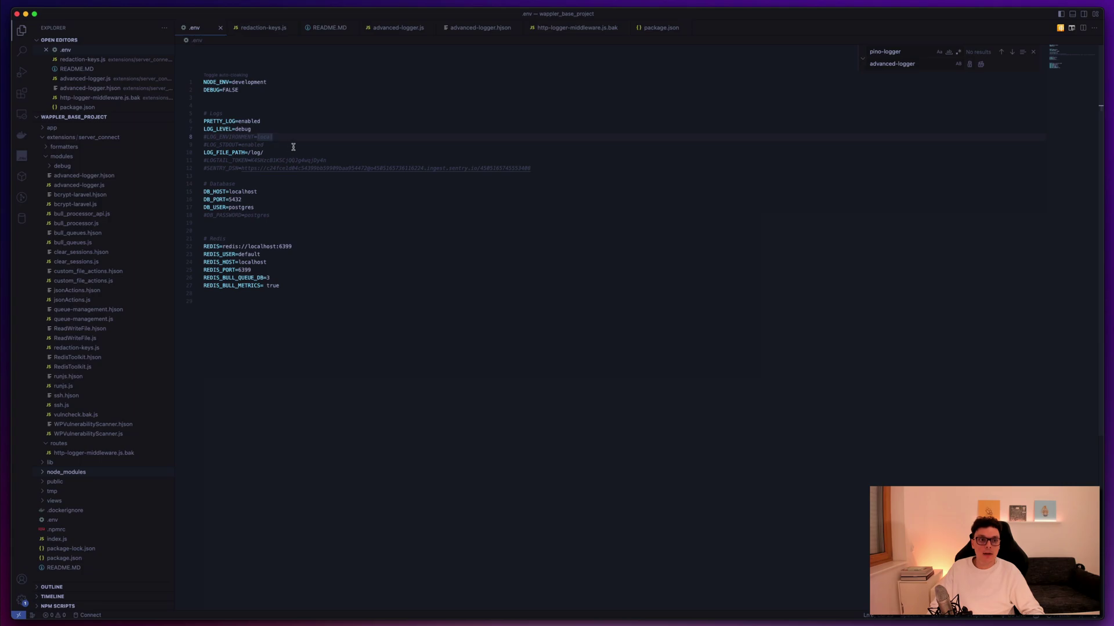
pyautogui.press('super+Tab')
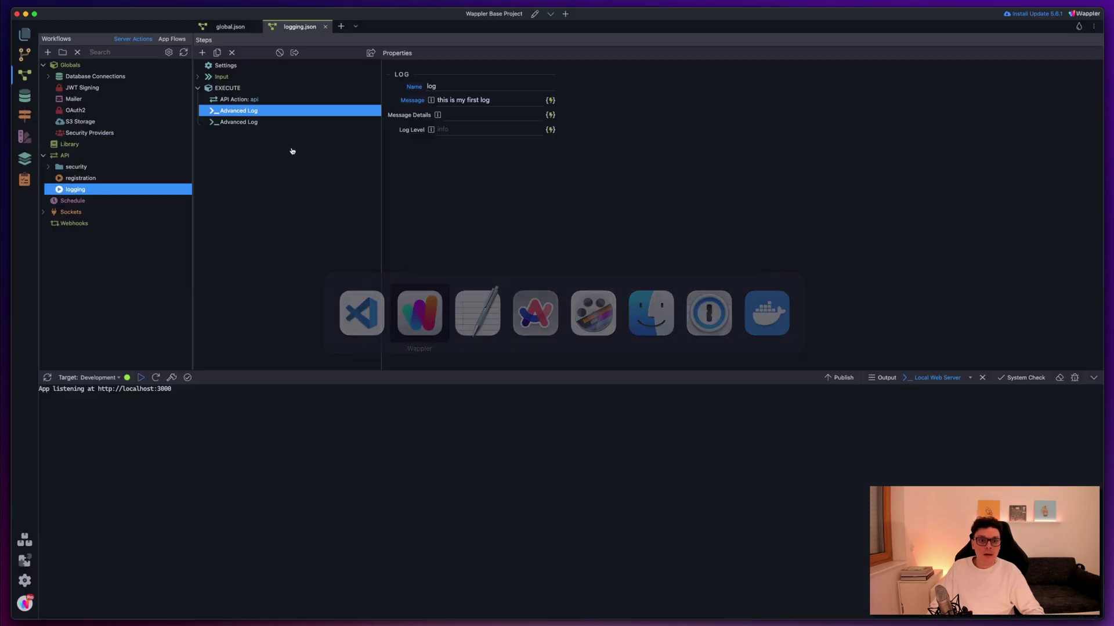
pyautogui.press('super+s')
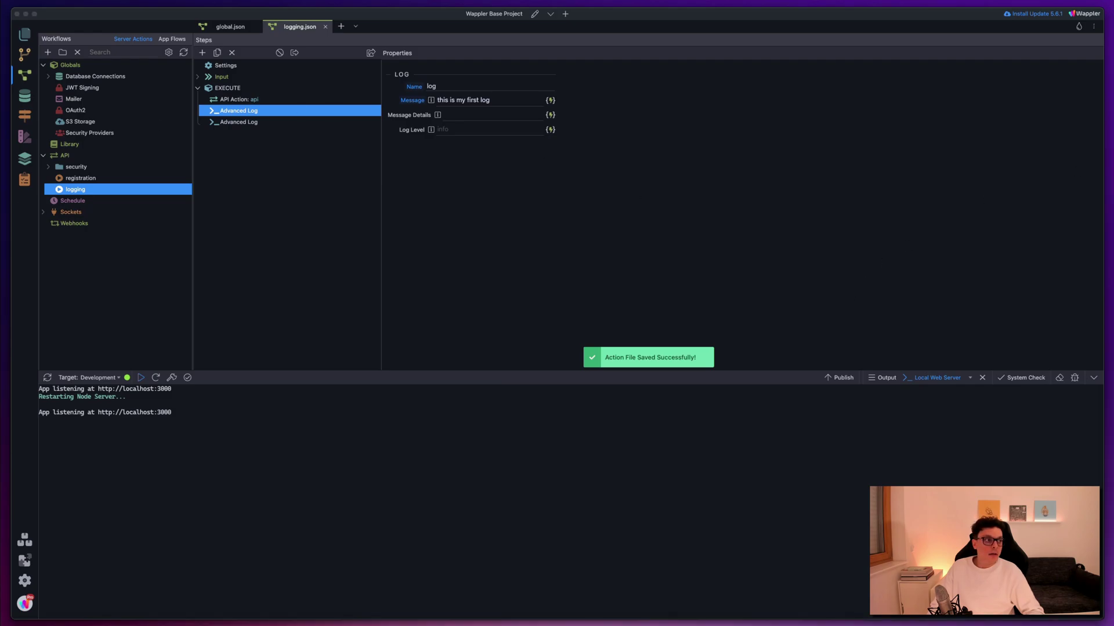
pyautogui.click(555, 236)
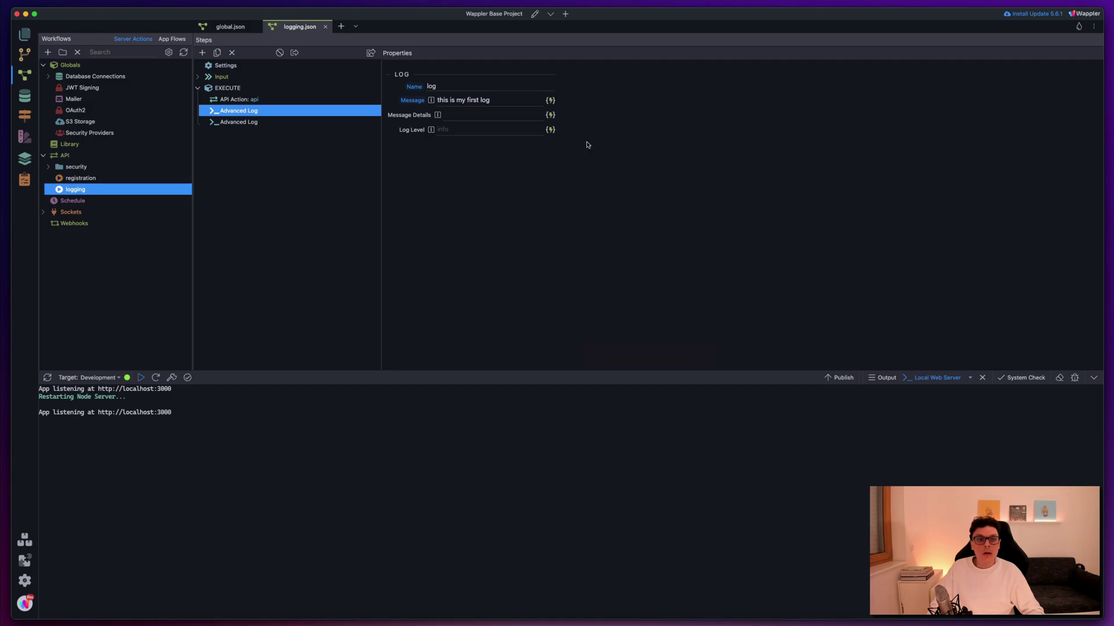
# - Run the logging API action in the browser several times and review its entries in the local web server output
pyautogui.click(371, 53)
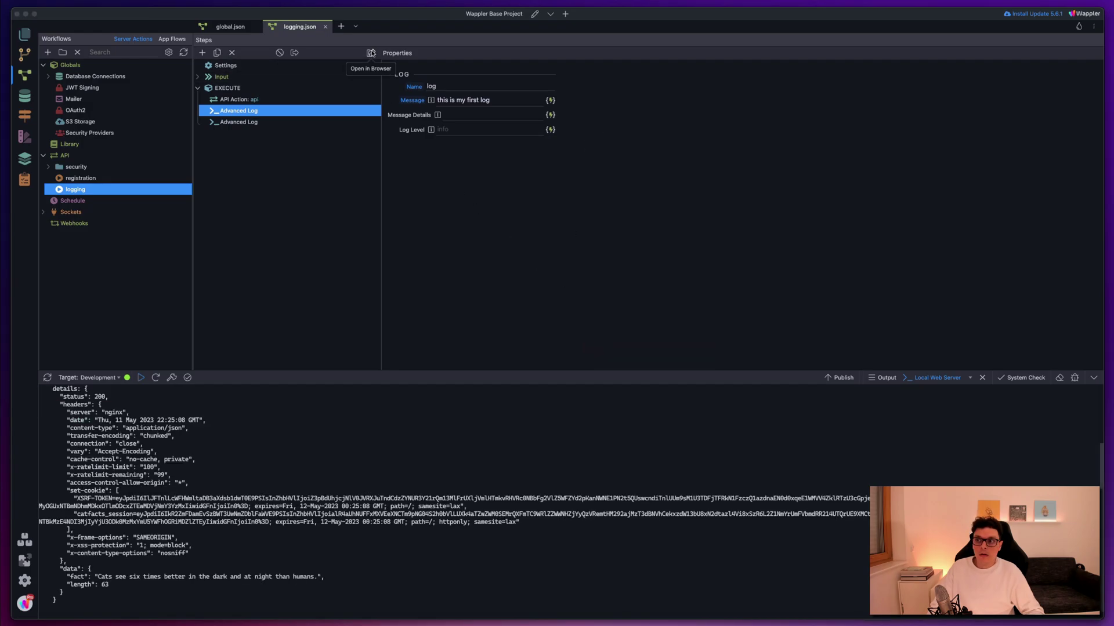
pyautogui.click(372, 53)
pyautogui.click(372, 53)
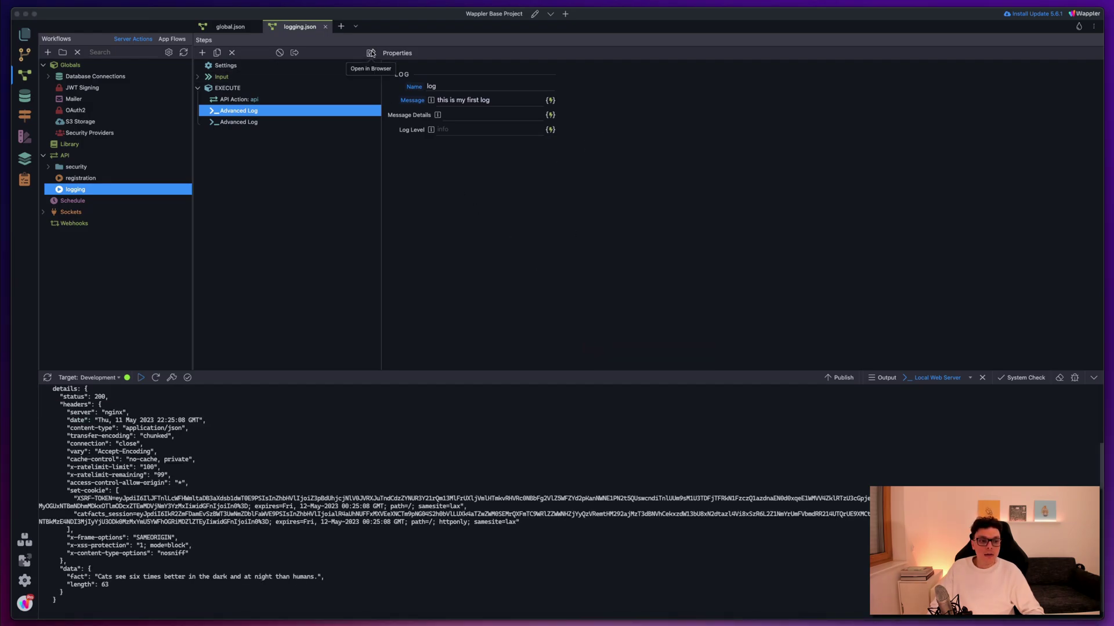
pyautogui.click(306, 438)
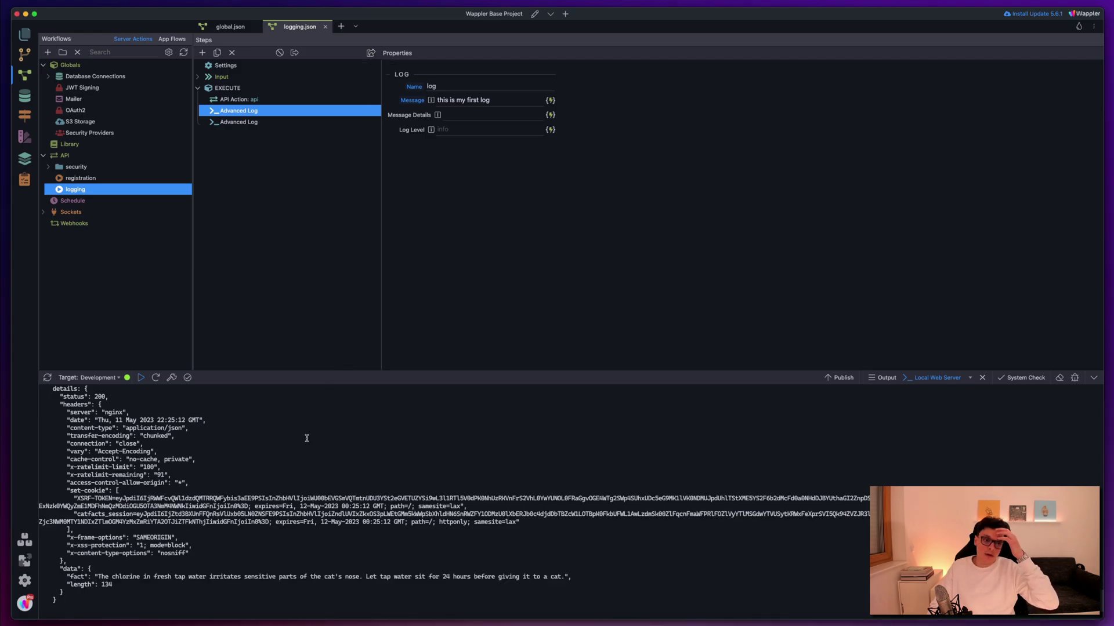
pyautogui.scroll(6, 307, 439)
pyautogui.scroll(10, 306, 439)
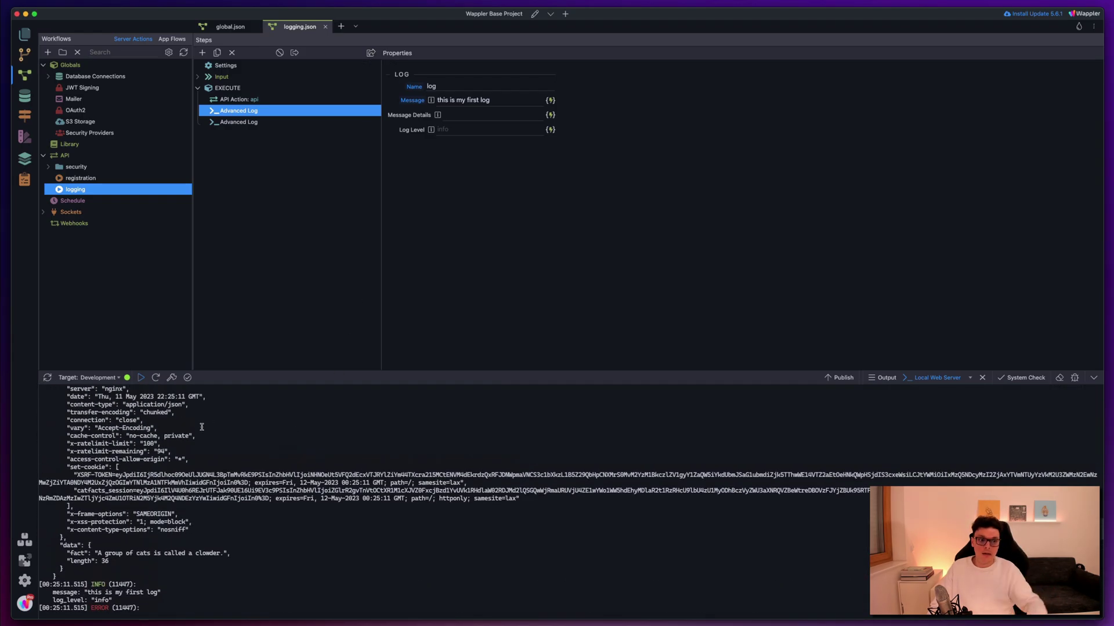
pyautogui.scroll(10, 250, 435)
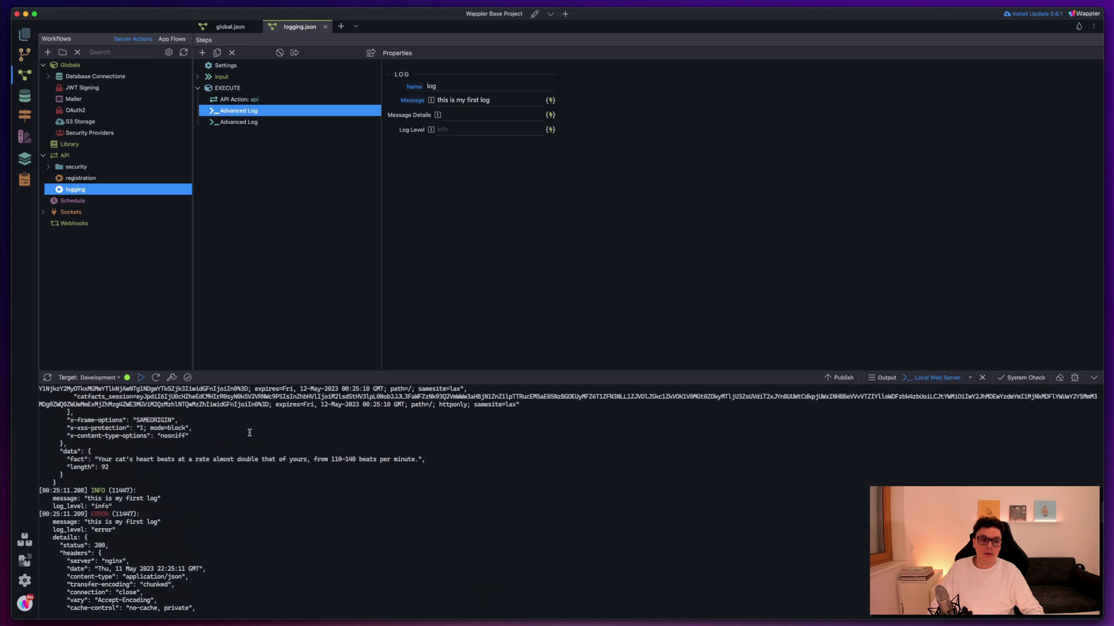
pyautogui.scroll(4, 249, 435)
# - Switch to VS Code and open 2023.05.12.log from the generated log folder
pyautogui.press('super+Tab')
pyautogui.press('super+Tab')
pyautogui.press('super+Tab')
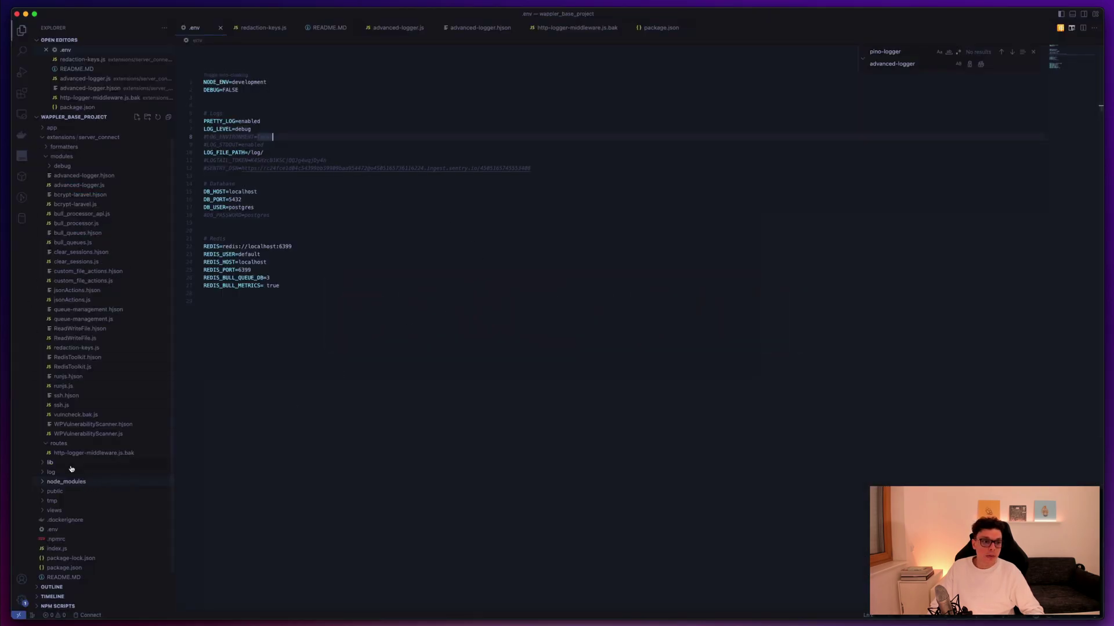
pyautogui.click(51, 473)
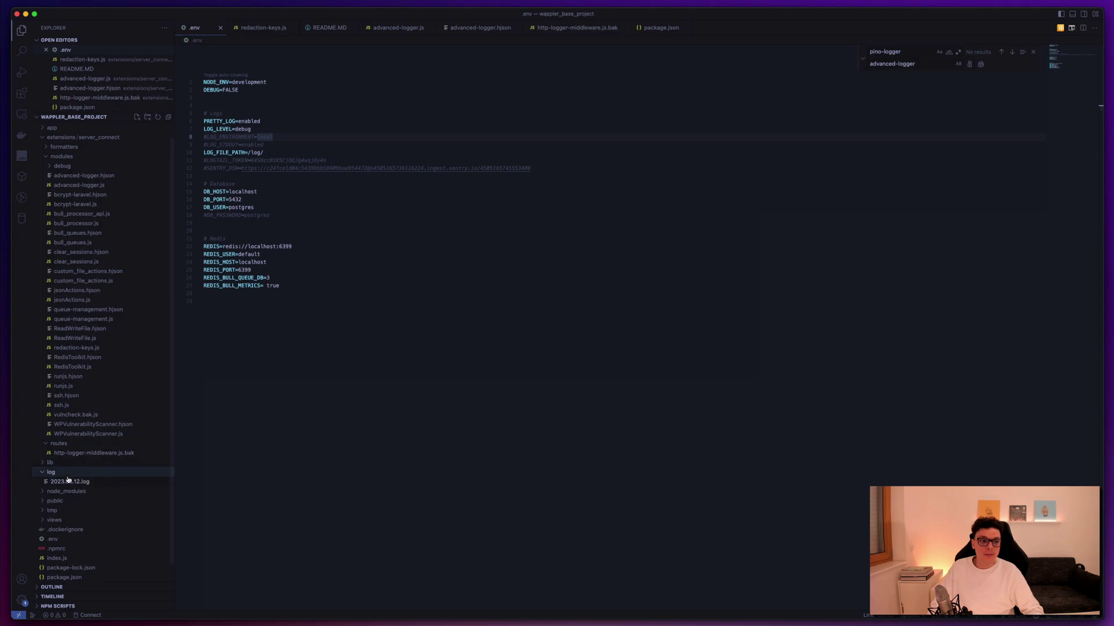
pyautogui.click(68, 482)
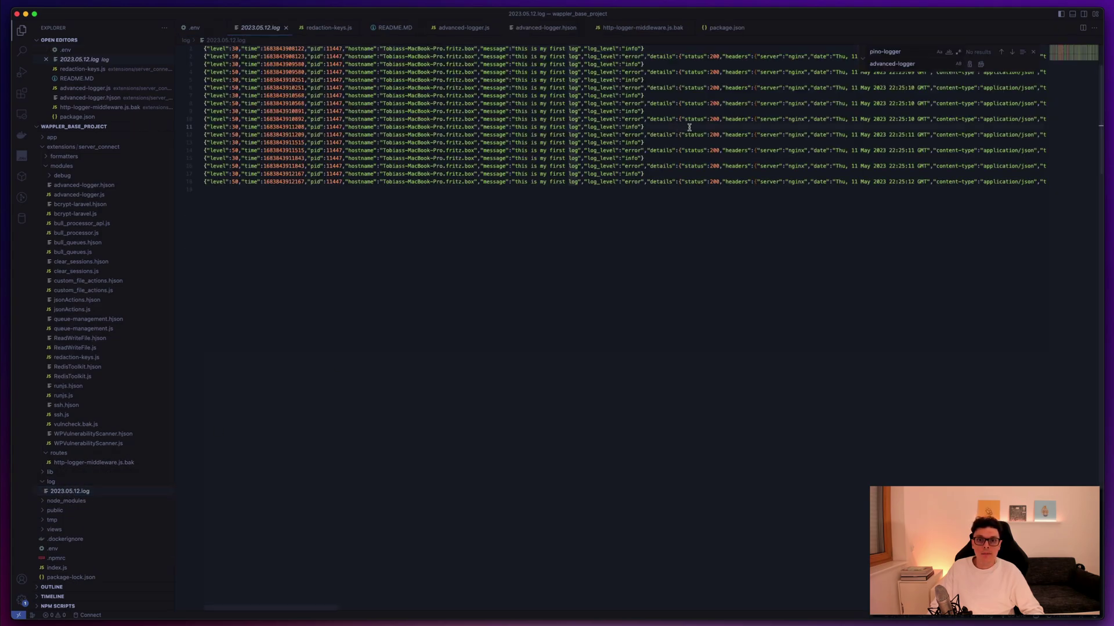
pyautogui.hscroll(5, 689, 127)
pyautogui.hscroll(3, 561, 137)
pyautogui.click(562, 144)
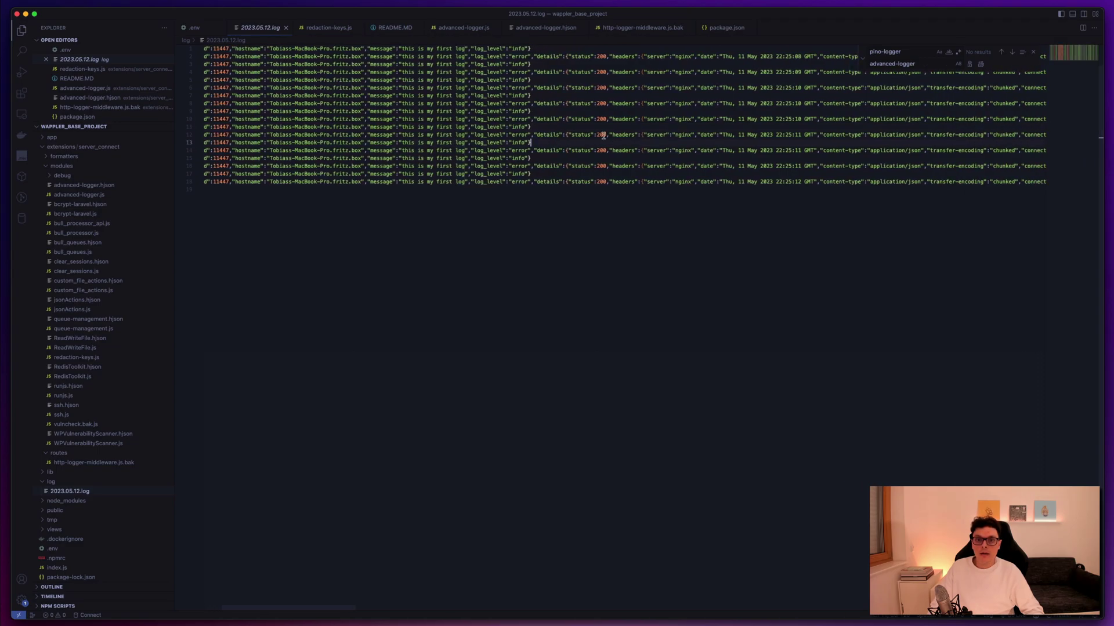
pyautogui.moveTo(578, 135); pyautogui.dragTo(661, 137)
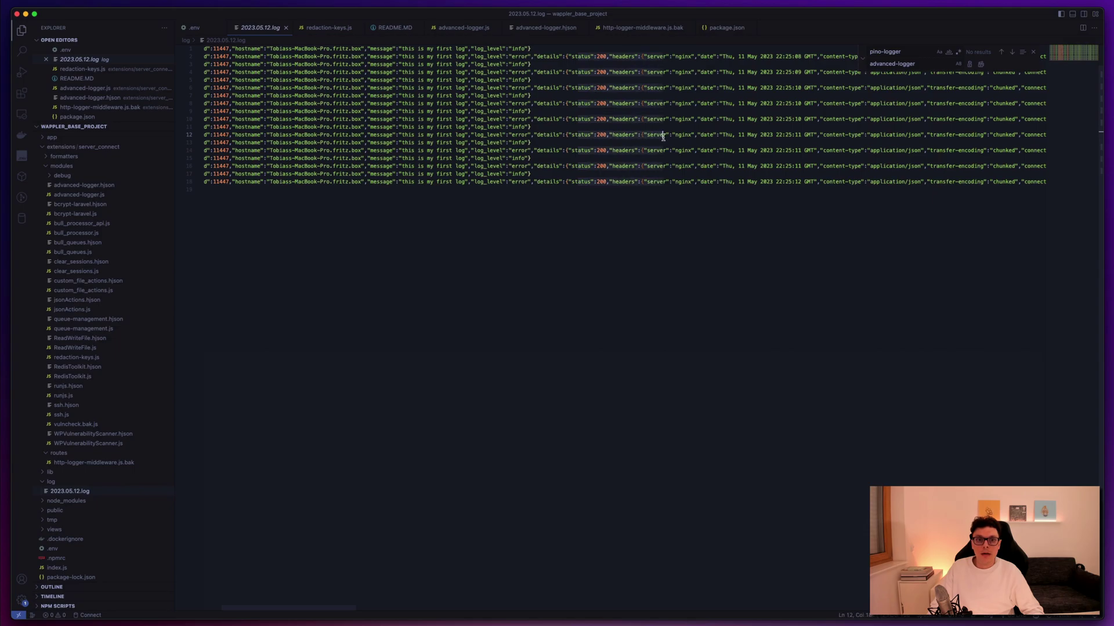
pyautogui.click(516, 128)
pyautogui.click(516, 135)
pyautogui.click(544, 135)
pyautogui.hscroll(5, 732, 155)
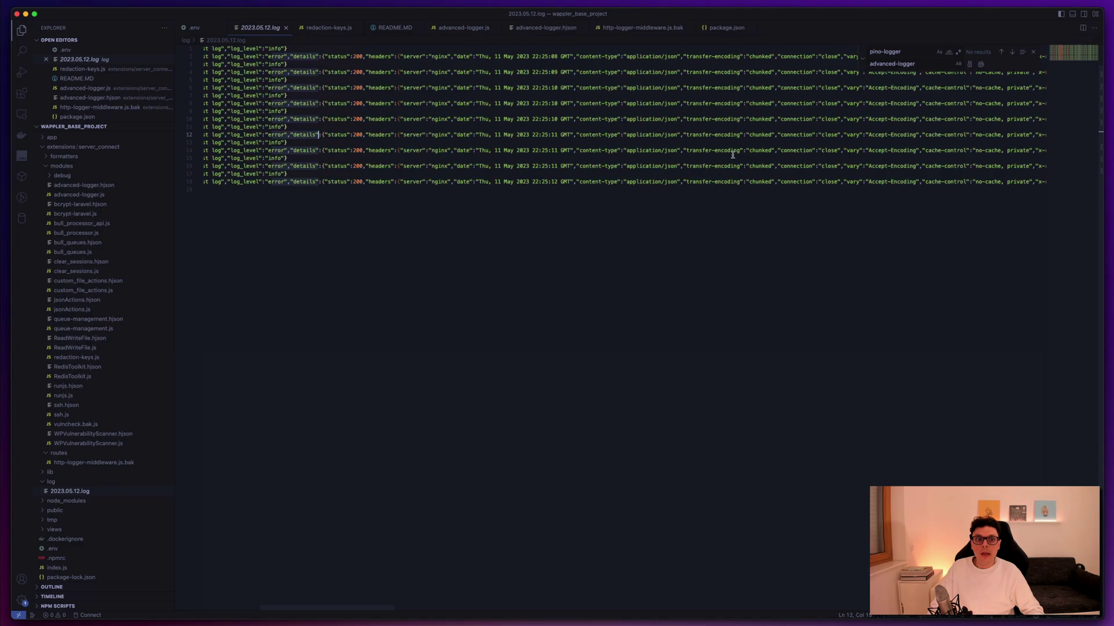
pyautogui.hscroll(-7, 733, 154)
pyautogui.press('super+Tab')
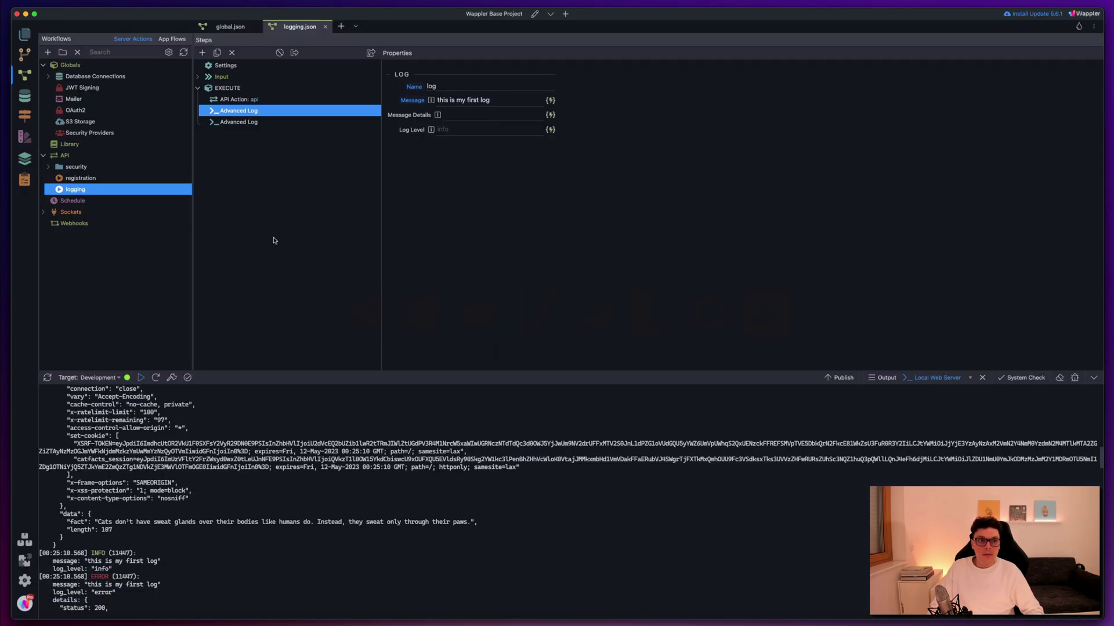
pyautogui.press('super+Tab')
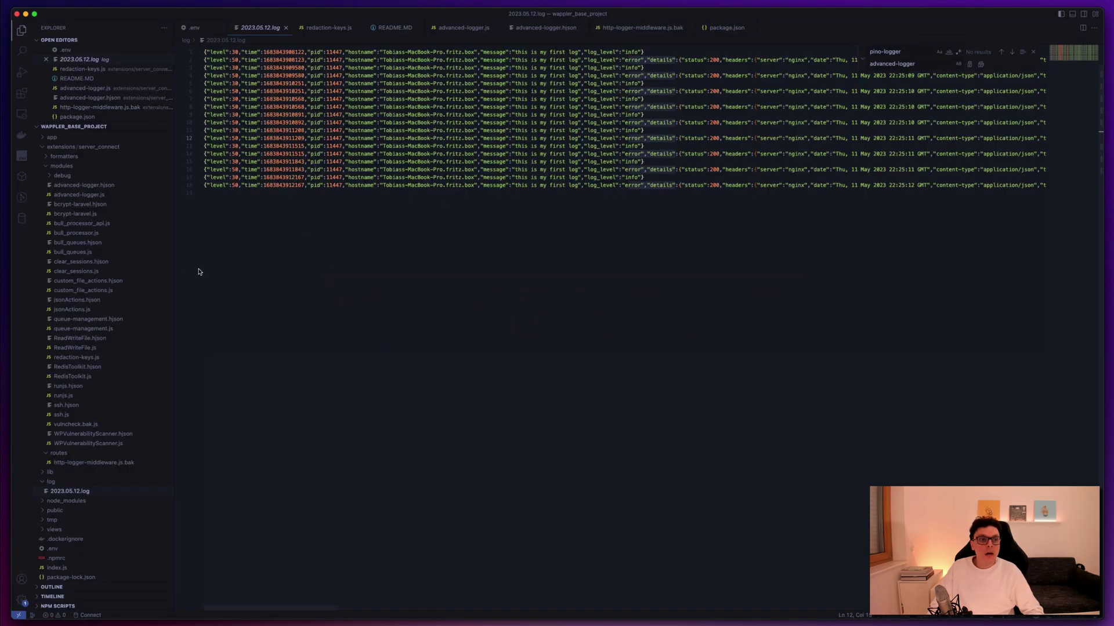
# - Return to the .env file, uncomment the LOGTAIL_TOKEN line and clear its token value
pyautogui.click(198, 29)
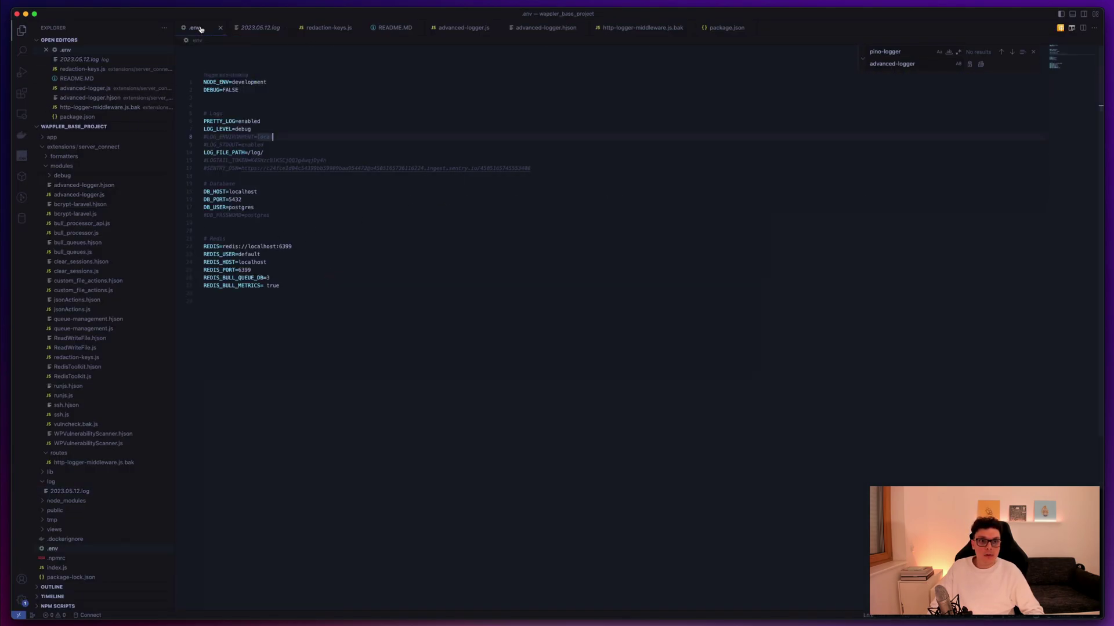
pyautogui.click(208, 162)
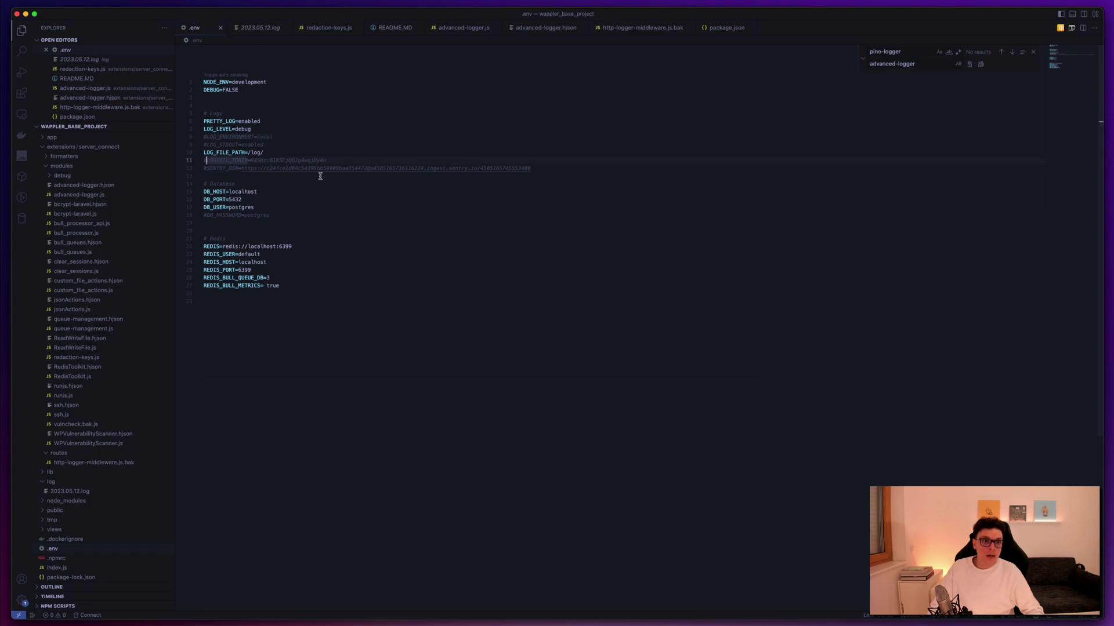
pyautogui.press('BackSpace')
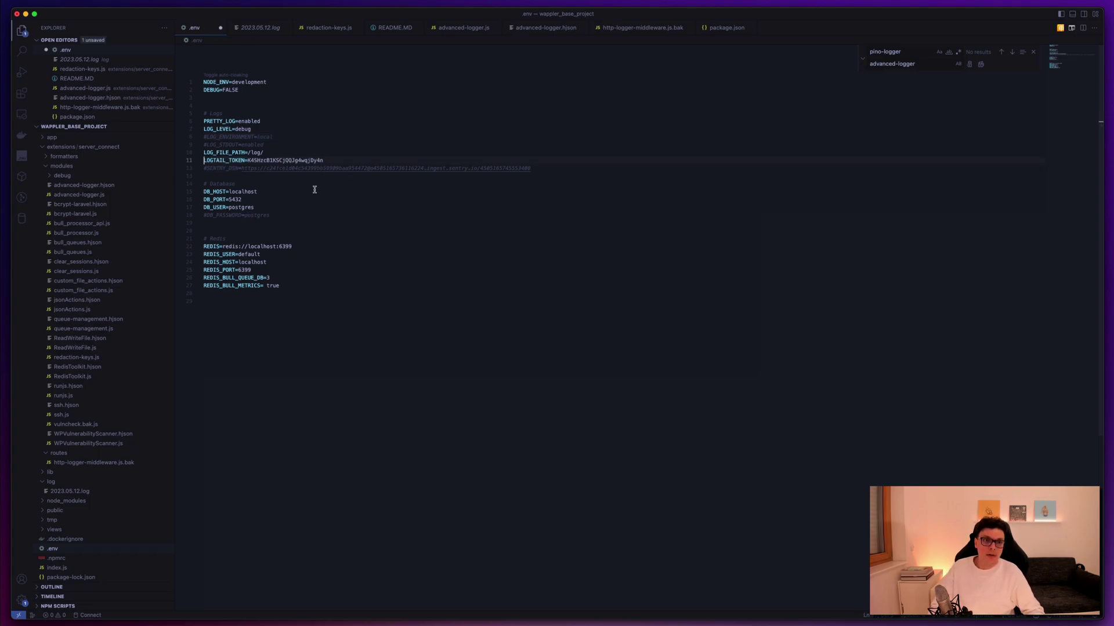
pyautogui.click(274, 160)
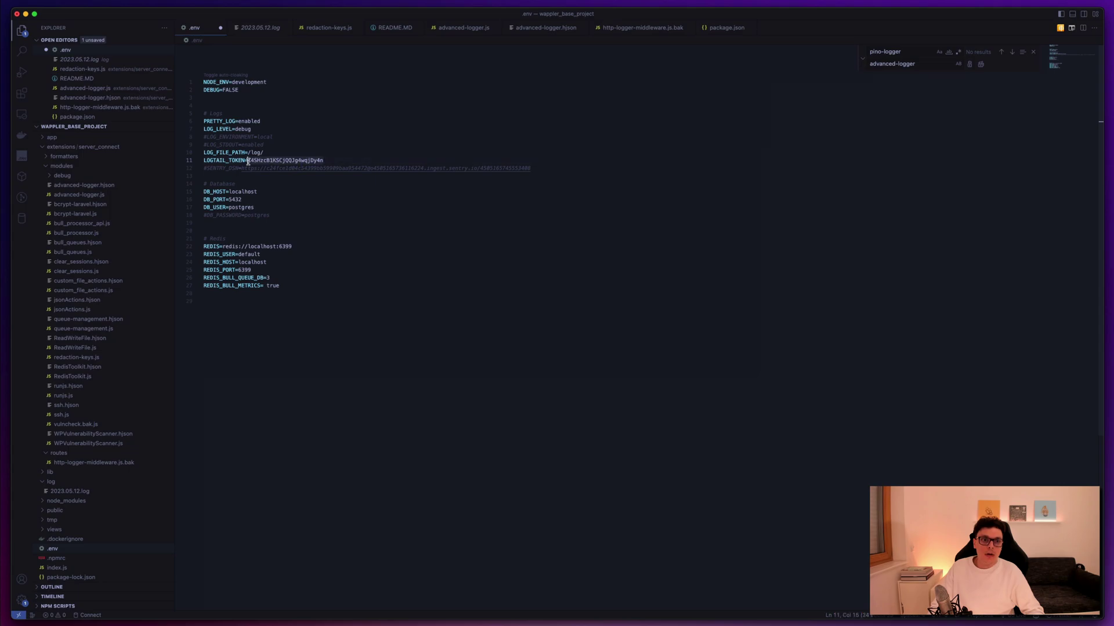
pyautogui.press('BackSpace')
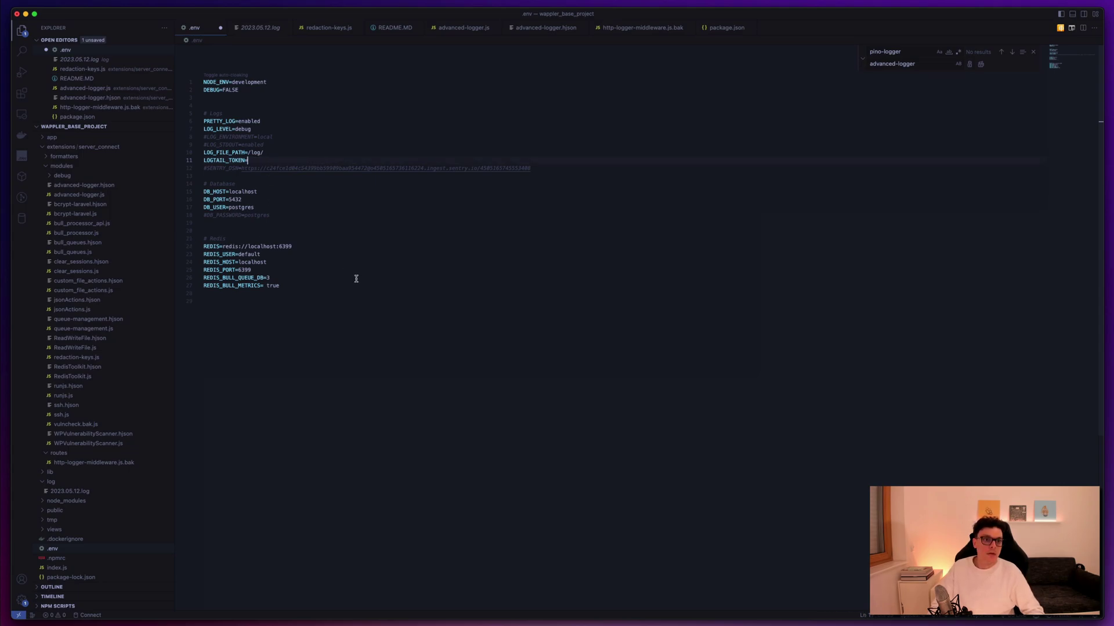
# - Switch to the browser, go to the Logtail sources page and start connecting a new source
pyautogui.press('super+Tab')
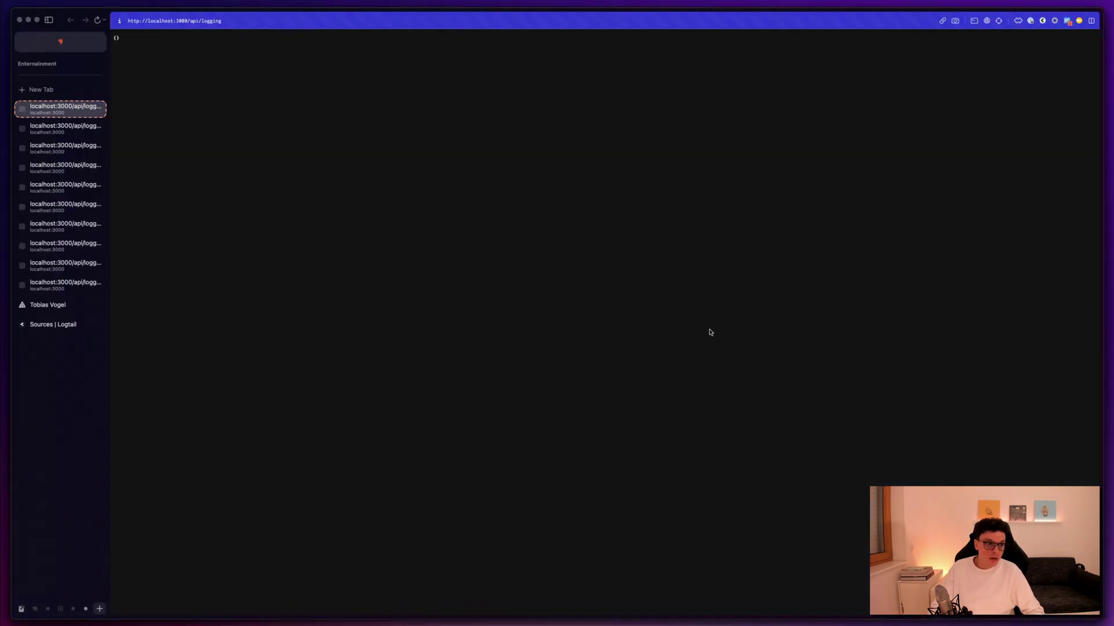
pyautogui.click(56, 305)
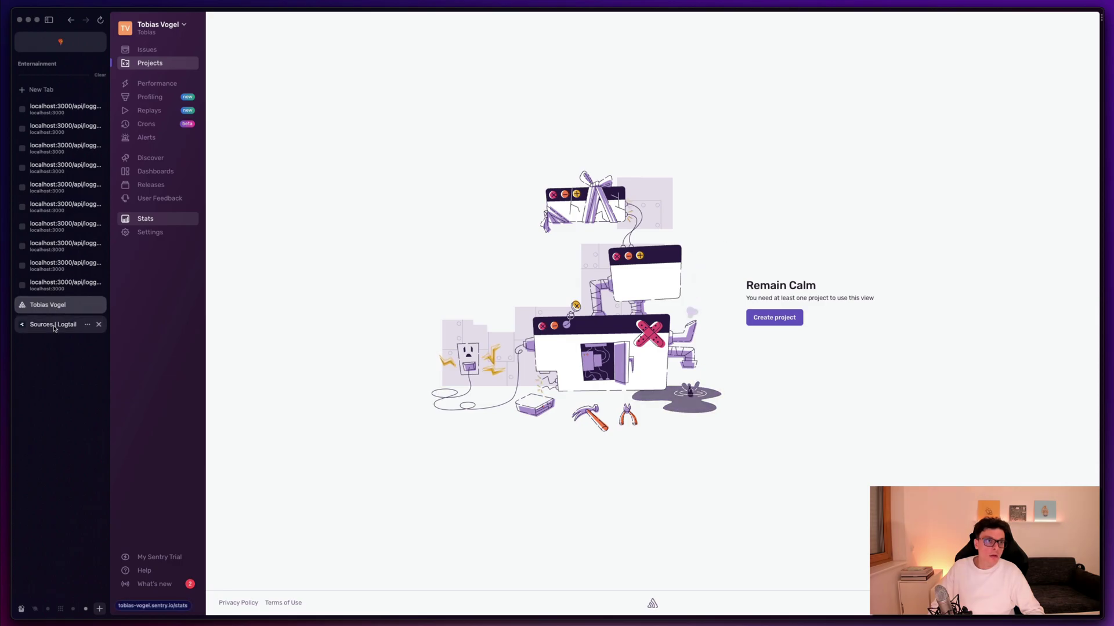
pyautogui.click(53, 345)
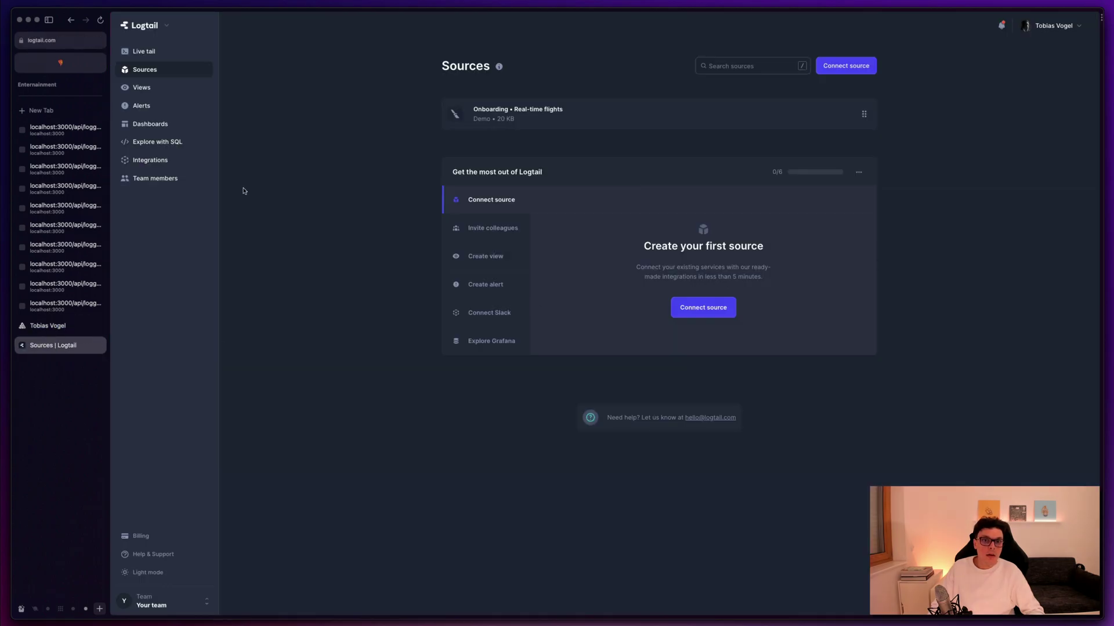
pyautogui.click(845, 67)
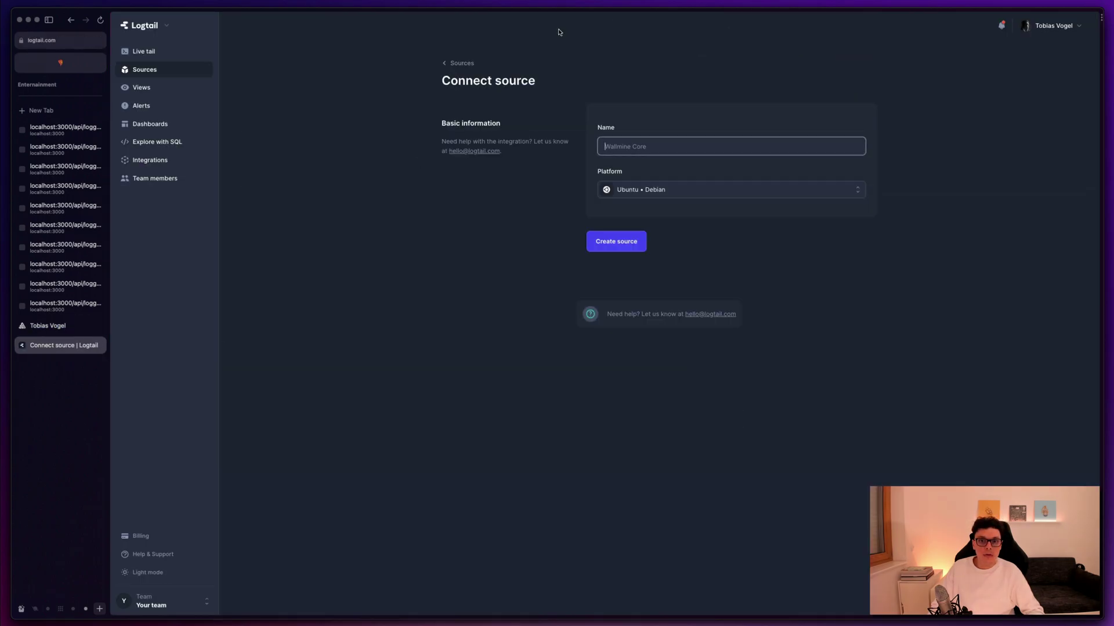
# - Create a Logtail source named myproject with JavaScript • Node.js as its platform
pyautogui.click(663, 192)
pyautogui.write('java')
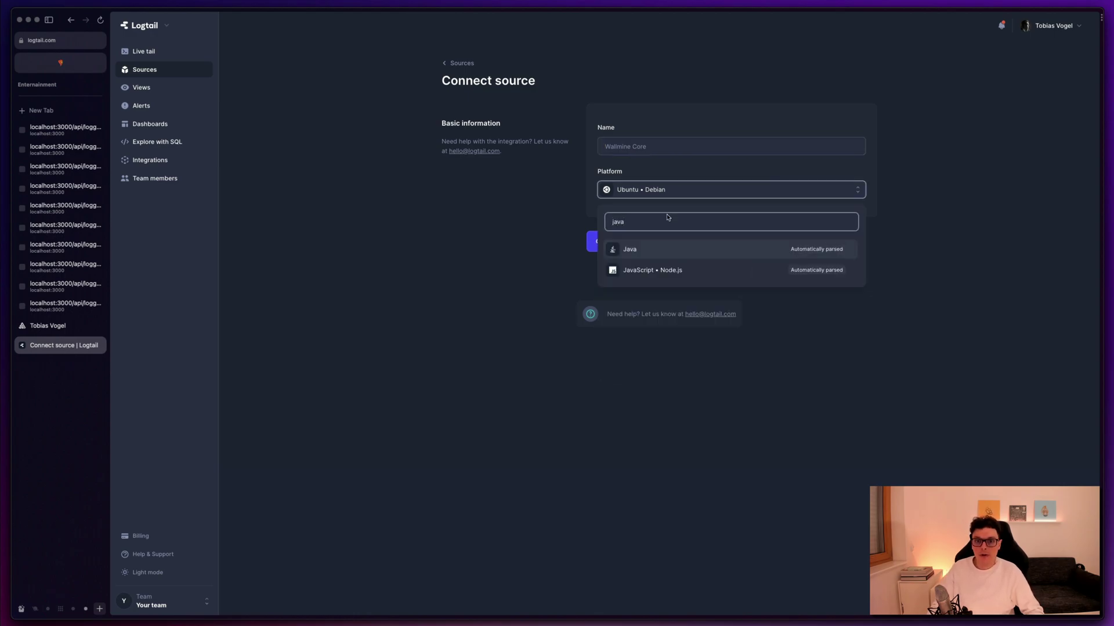
pyautogui.click(655, 270)
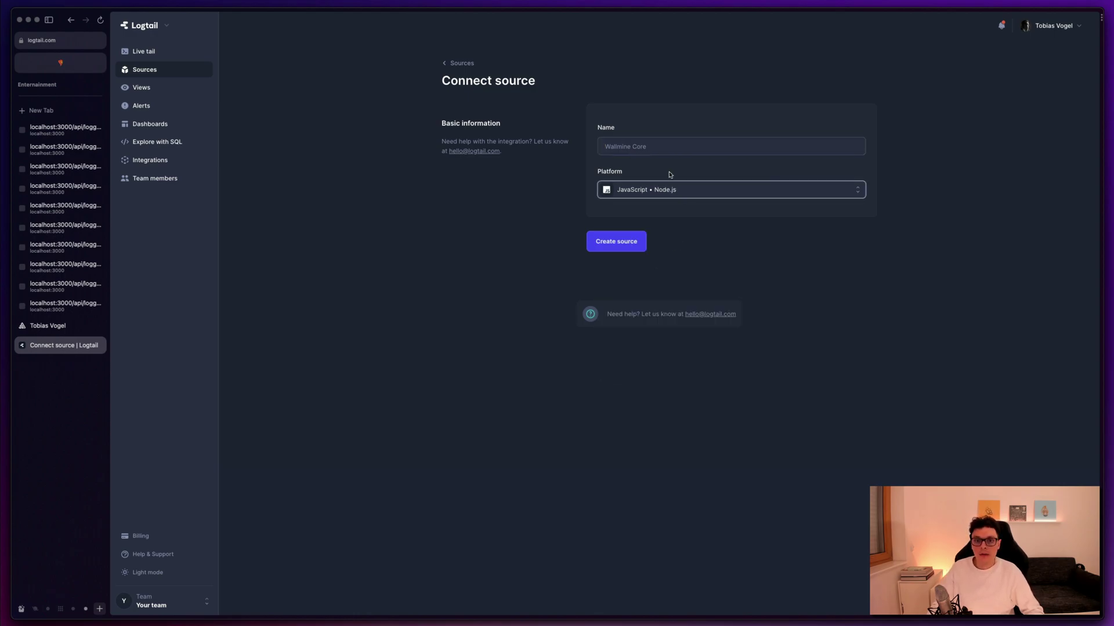
pyautogui.click(671, 155)
pyautogui.write('myproject')
pyautogui.press('Return')
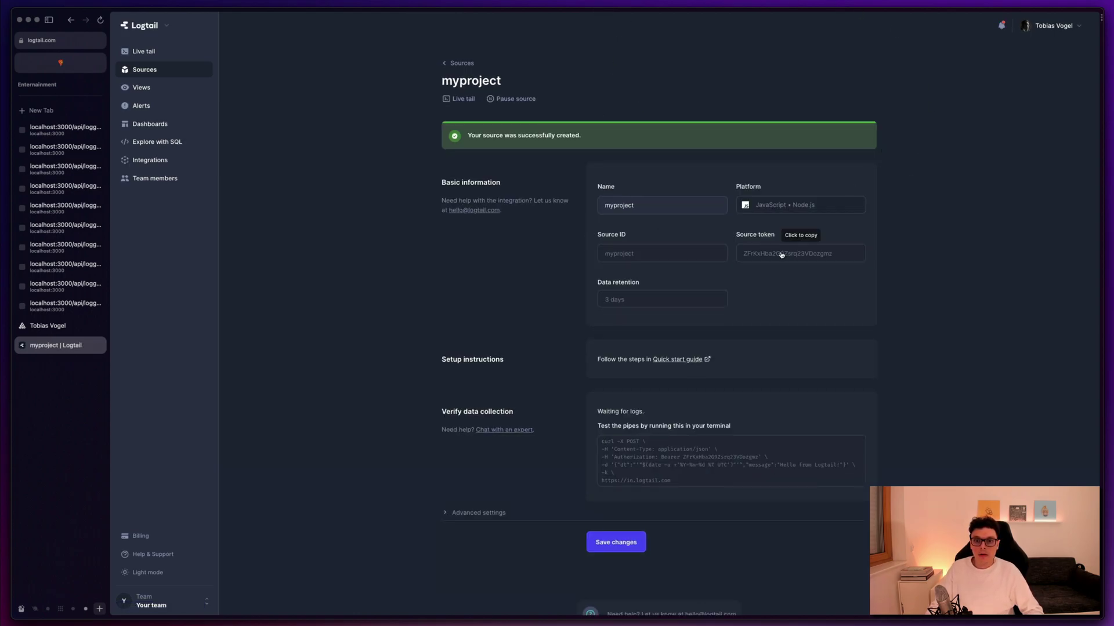
# - Copy the new source's token from Logtail, paste it as the LOGTAIL_TOKEN value in the .env file in VS Code and save
pyautogui.click(786, 254)
pyautogui.press('super+Tab')
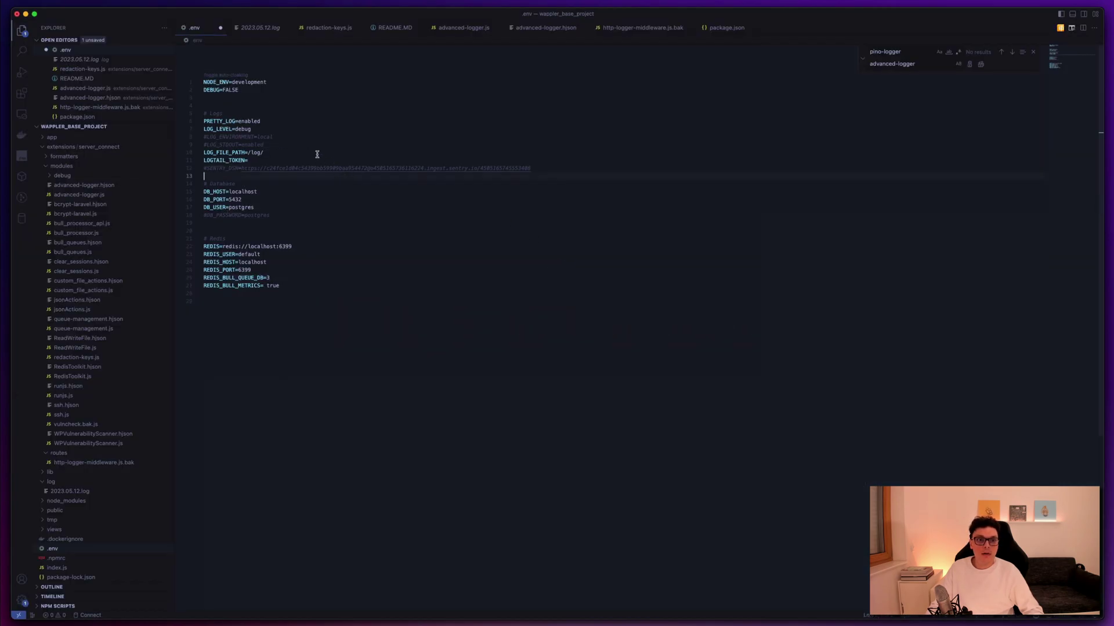
pyautogui.press('super+v')
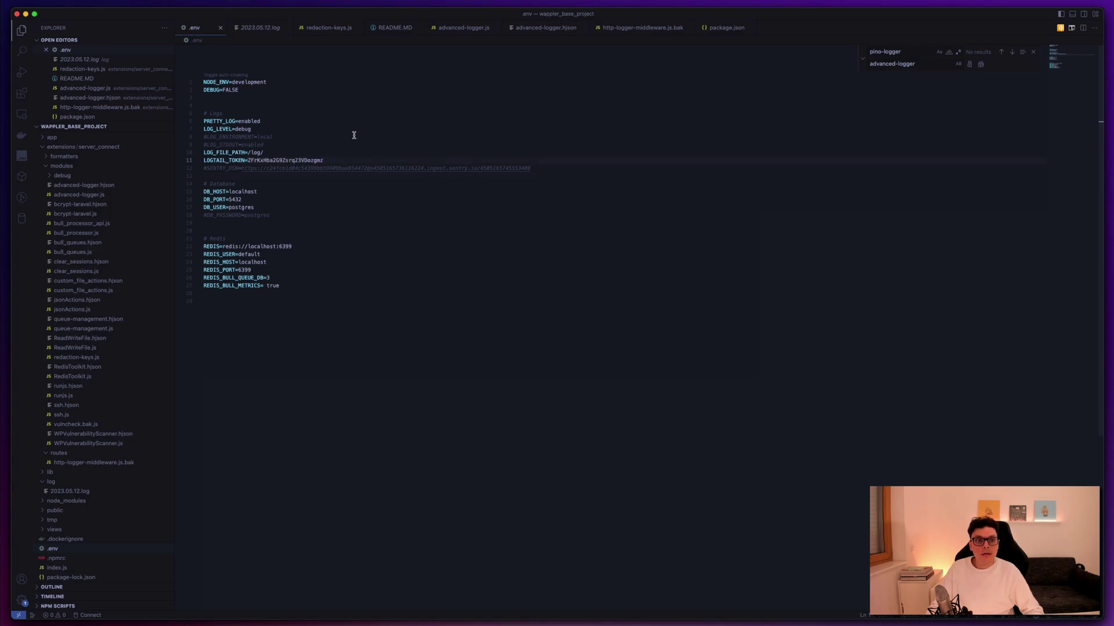
# - Restart the local web server in Wappler and run the logging API action several times in the browser
pyautogui.press('super+Tab')
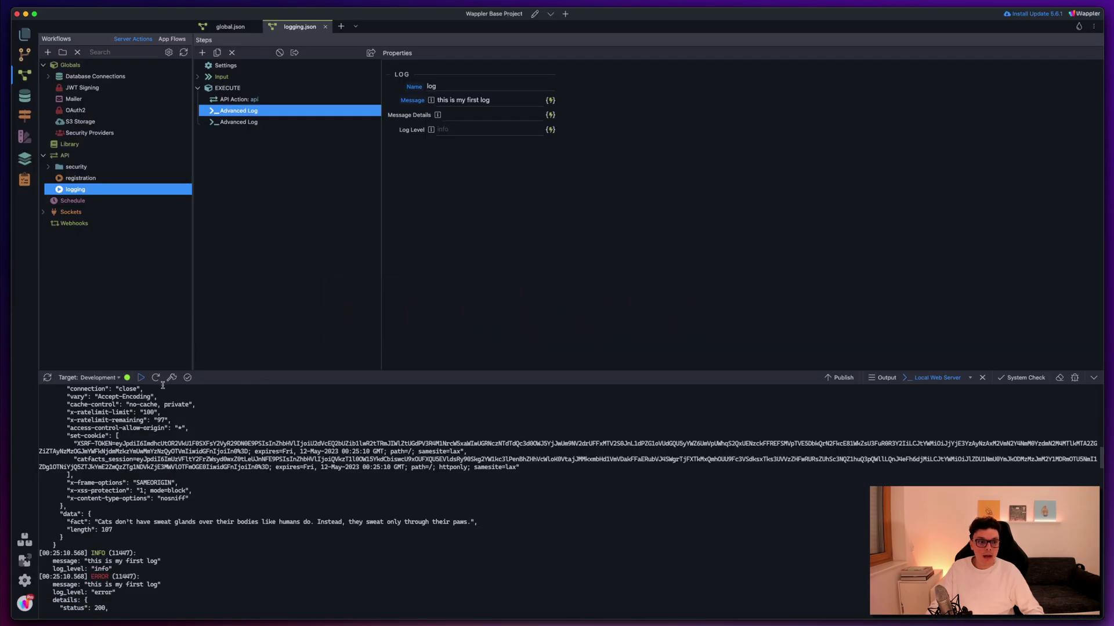
pyautogui.click(160, 380)
pyautogui.click(141, 379)
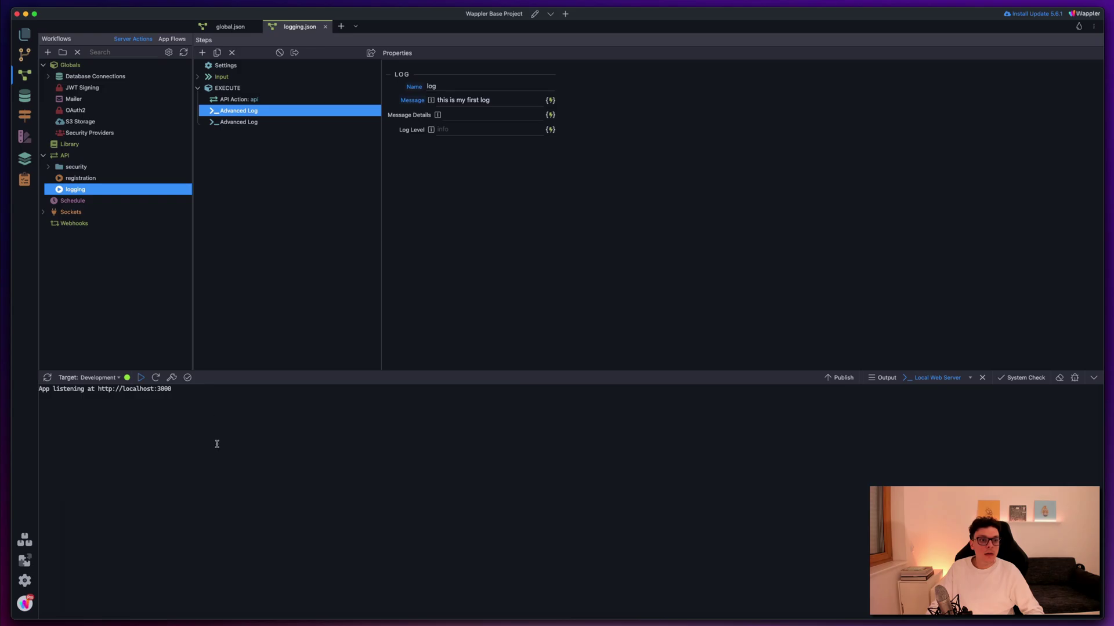
pyautogui.press('super+Tab')
pyautogui.press('super+Tab')
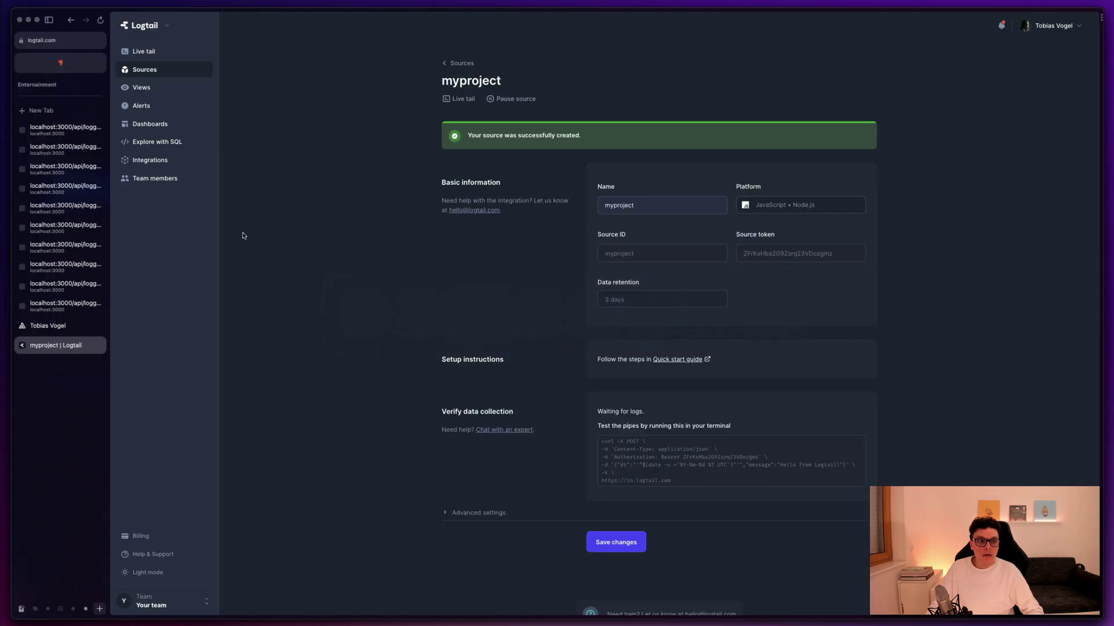
pyautogui.click(70, 301)
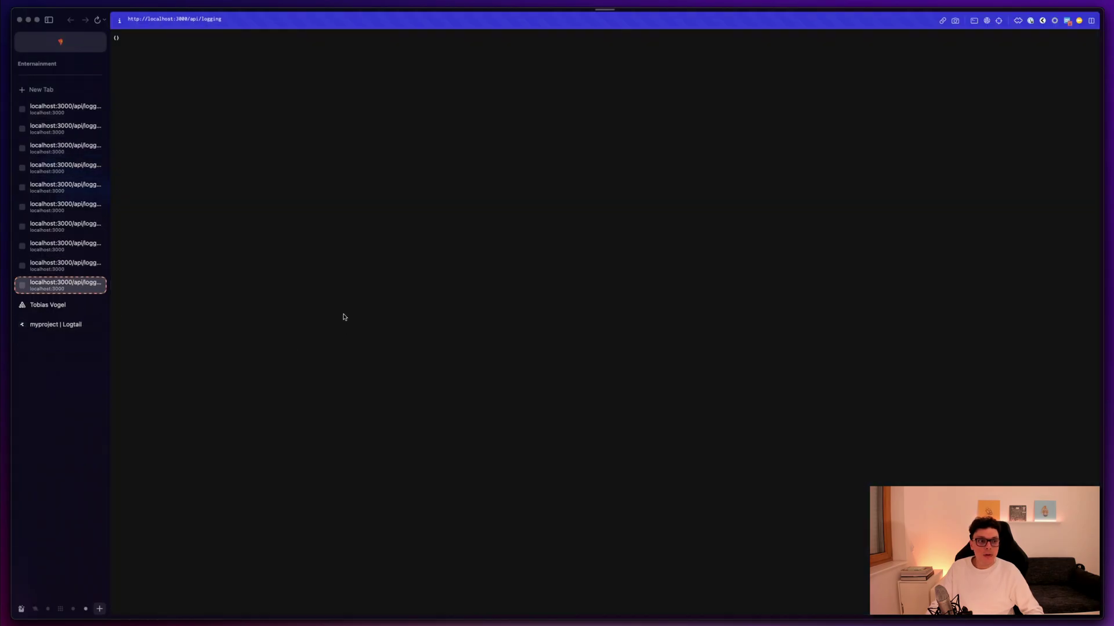
# - Close the surplus localhost logging tabs in the browser, keeping only two of them
pyautogui.click(98, 109)
pyautogui.click(99, 109)
pyautogui.click(99, 109)
pyautogui.click(99, 109)
pyautogui.click(99, 109)
pyautogui.click(98, 109)
pyautogui.click(99, 109)
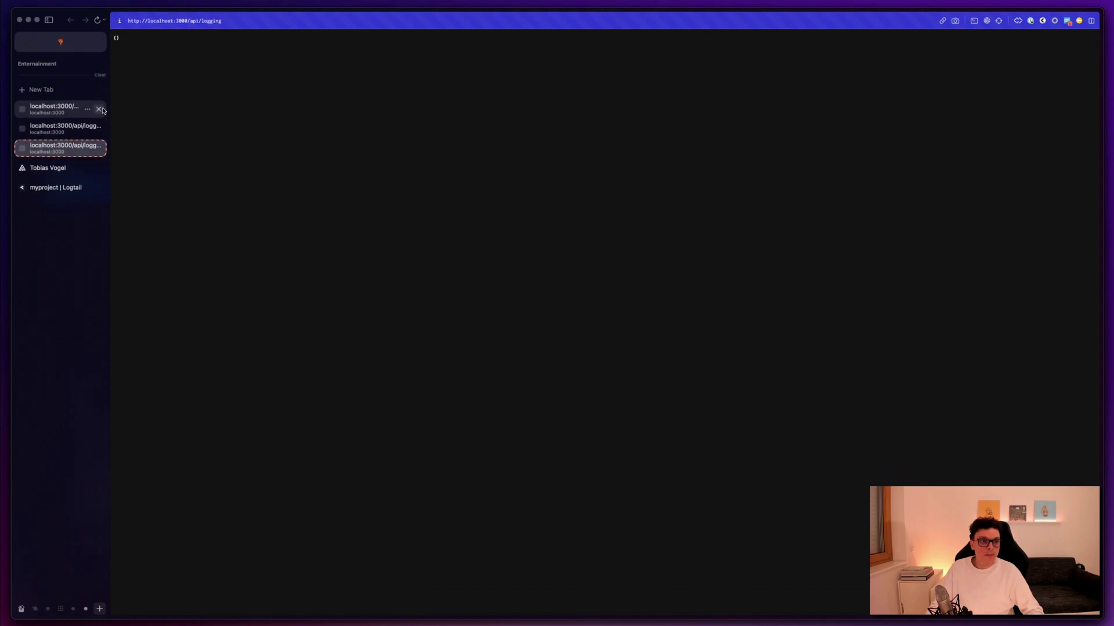
pyautogui.click(99, 109)
pyautogui.click(84, 150)
# - Return to the myproject source in Logtail and save its changes
pyautogui.click(56, 168)
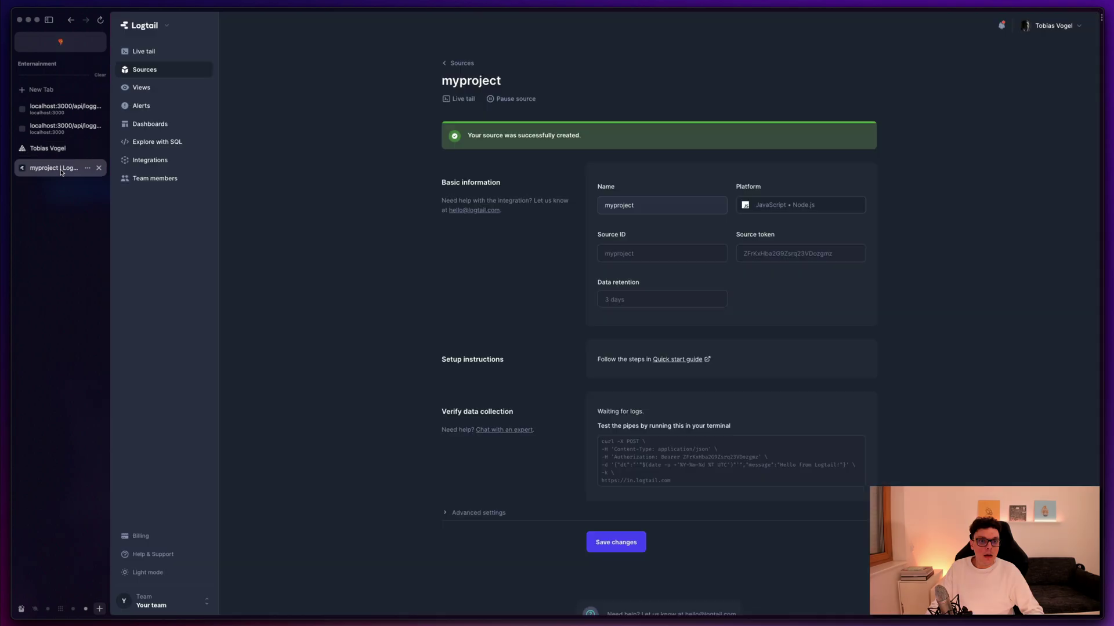
pyautogui.click(616, 543)
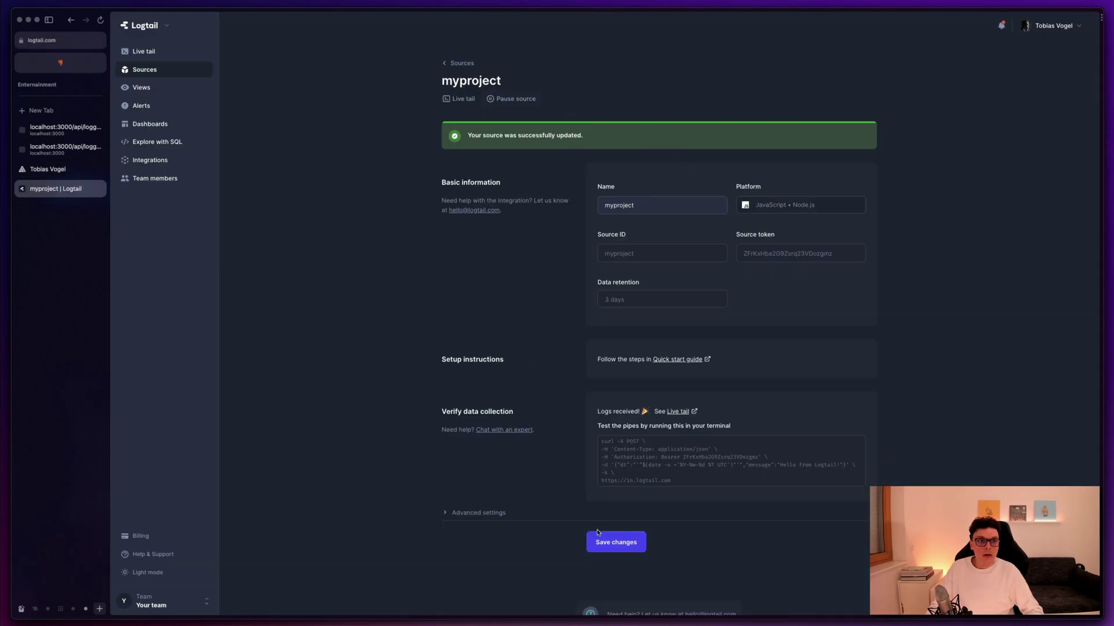
pyautogui.click(615, 542)
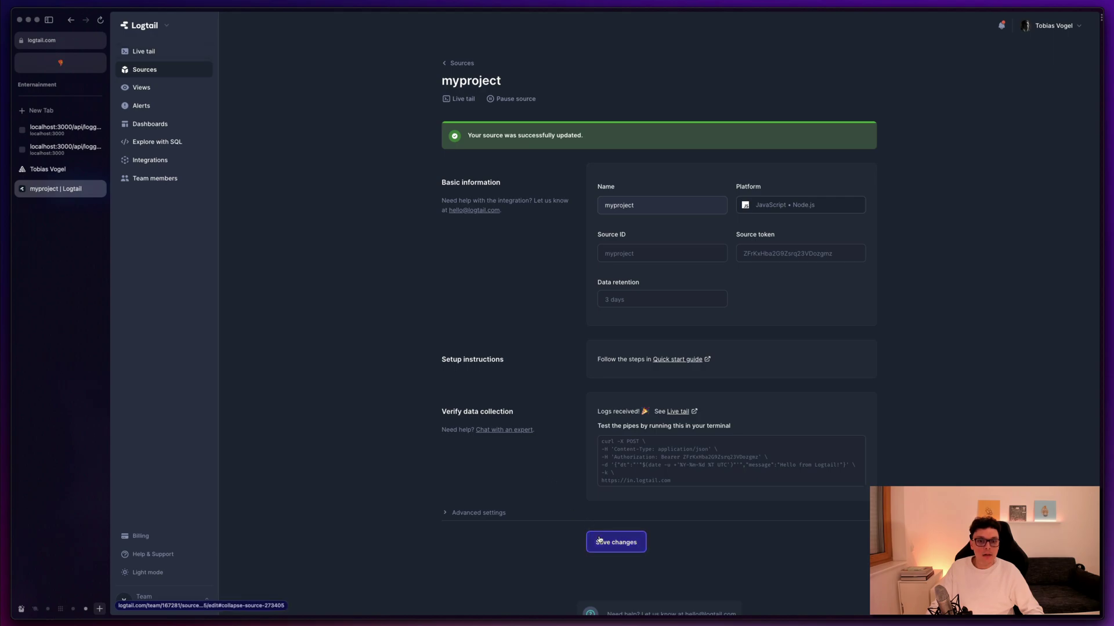
# - Open Logtail's Live tail and expand an info entry and an error entry, showing all nested details of the error
pyautogui.click(170, 54)
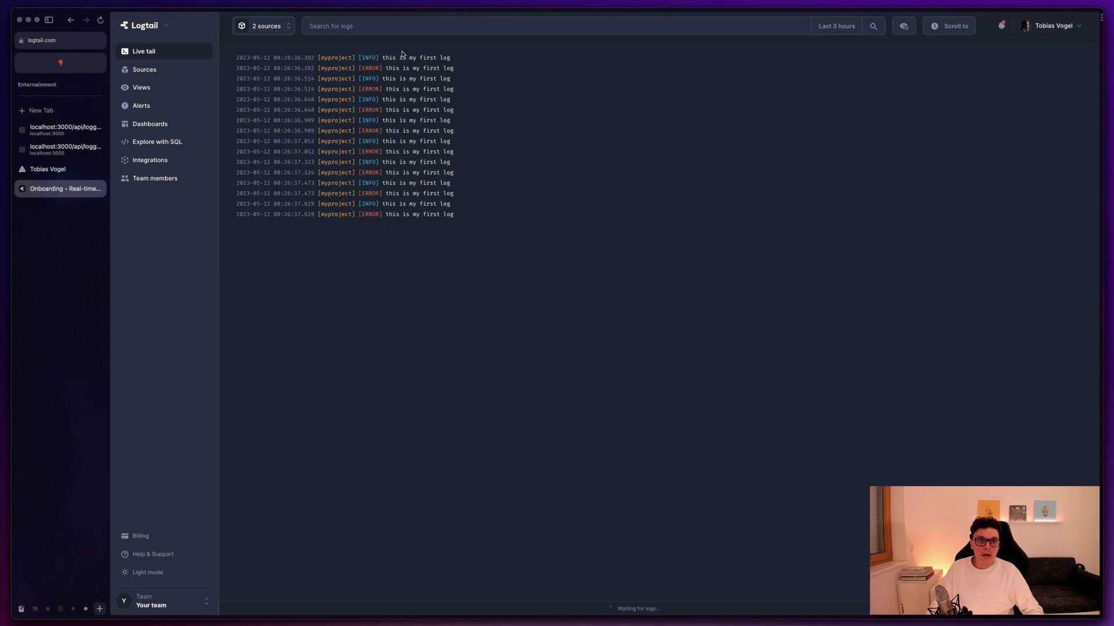
pyautogui.click(227, 205)
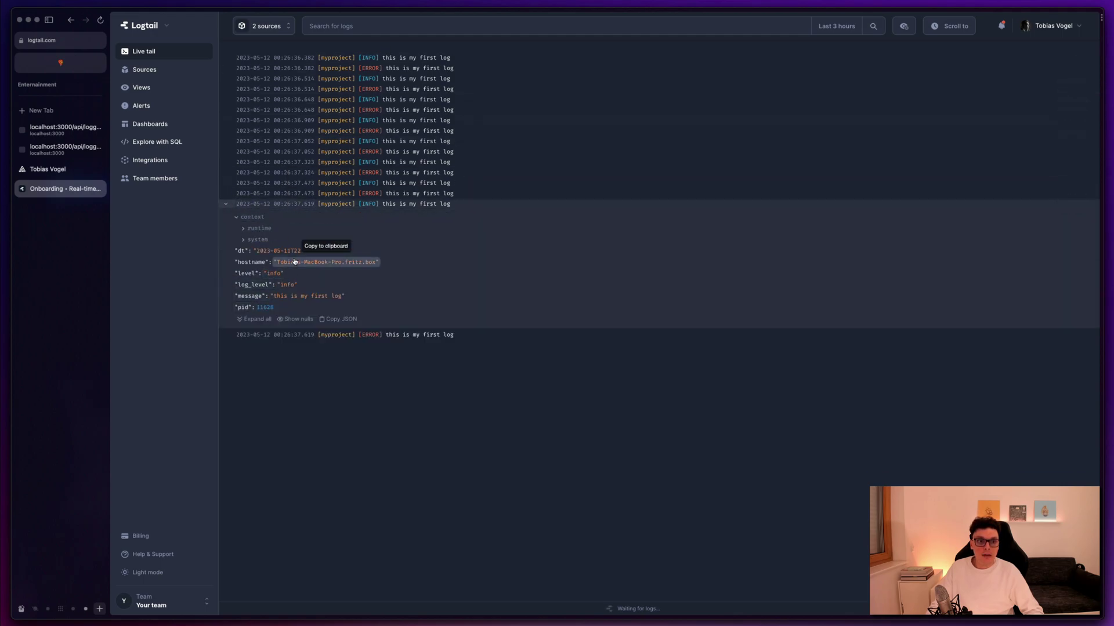
pyautogui.click(225, 194)
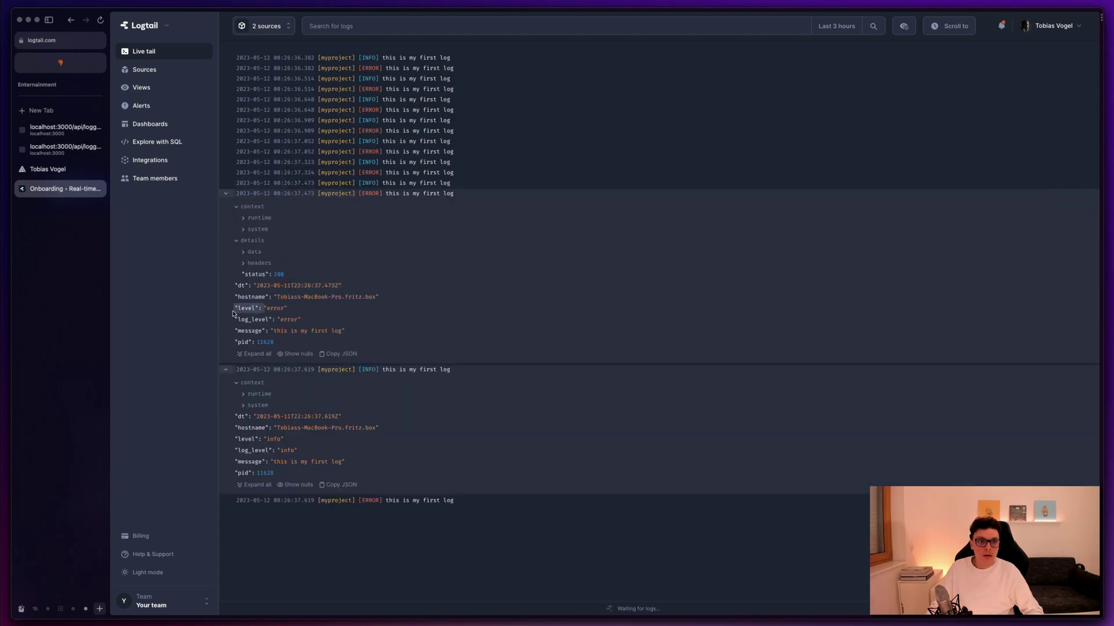
pyautogui.click(255, 354)
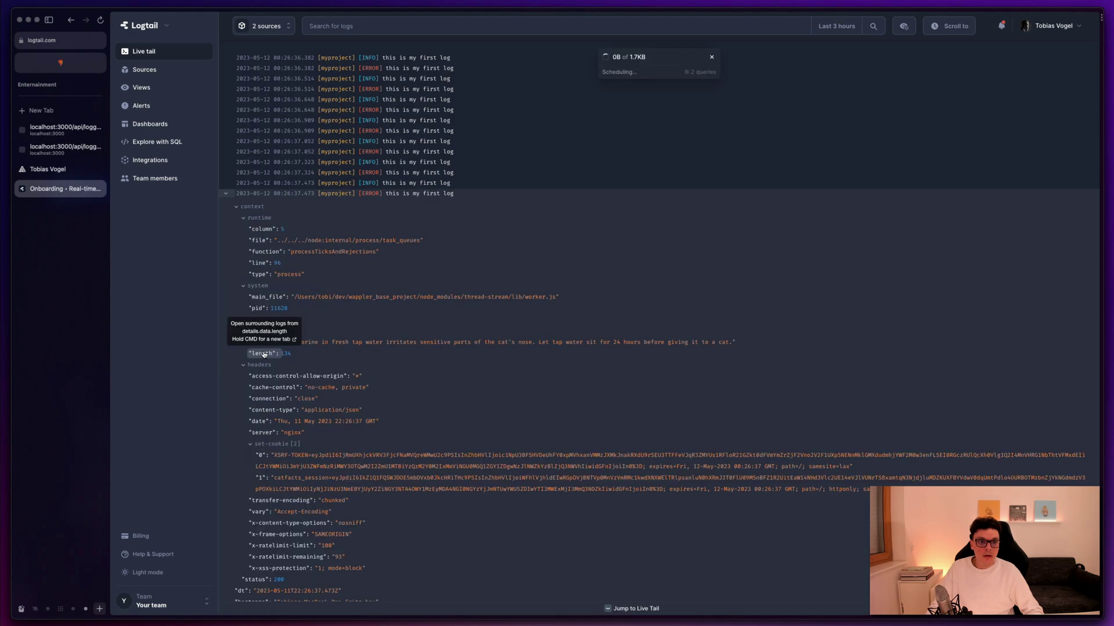
# - Examine the expanded error's context, data and headers along with the surrounding entries, and expand one more myproject error entry
pyautogui.scroll(-1, 298, 355)
pyautogui.scroll(-1, 406, 345)
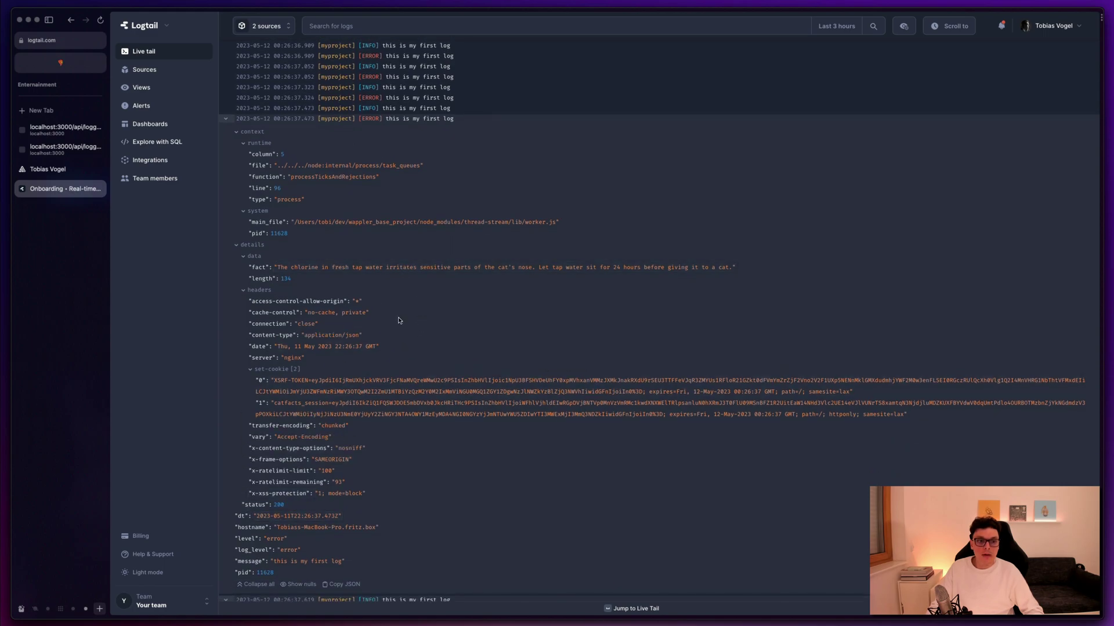
pyautogui.scroll(1, 427, 284)
pyautogui.scroll(5, 413, 347)
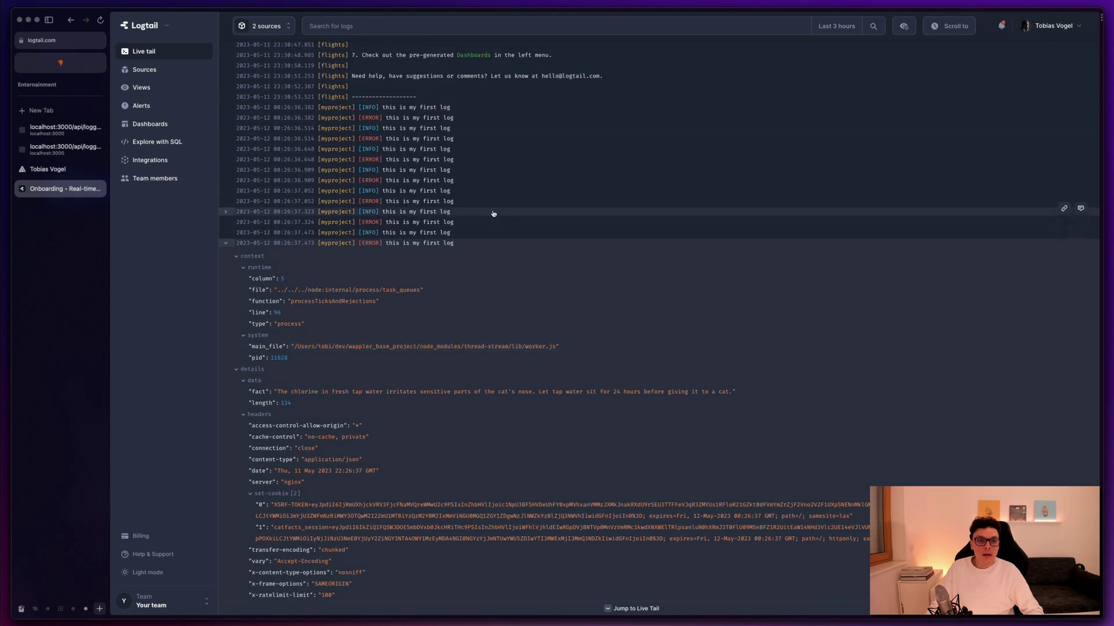
pyautogui.scroll(3, 334, 134)
pyautogui.scroll(8, 334, 134)
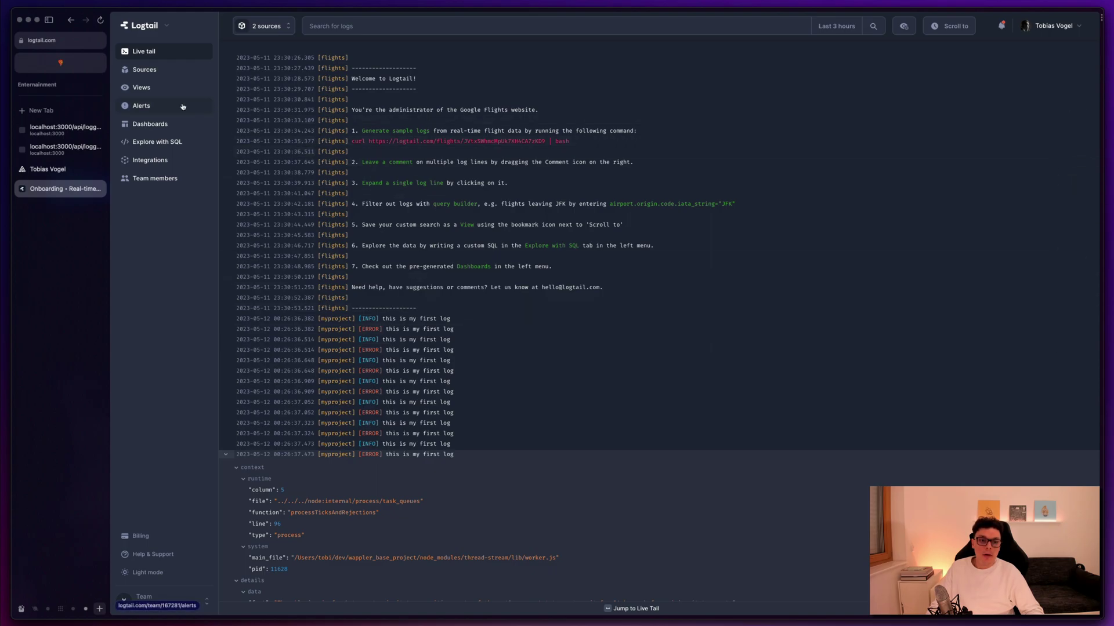
pyautogui.scroll(-3, 451, 402)
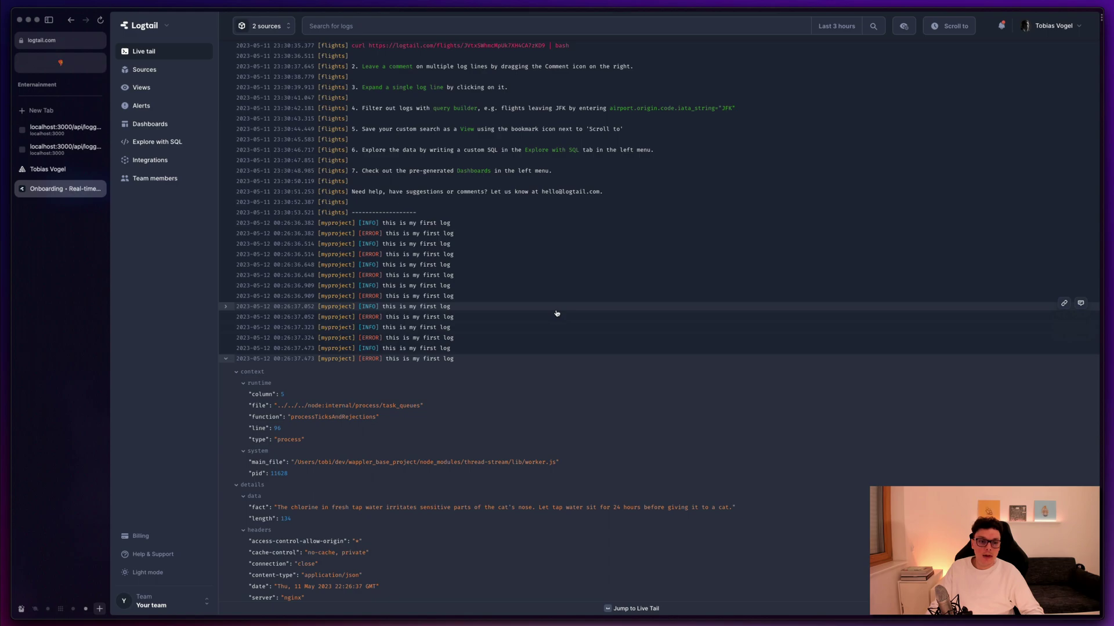
pyautogui.click(226, 337)
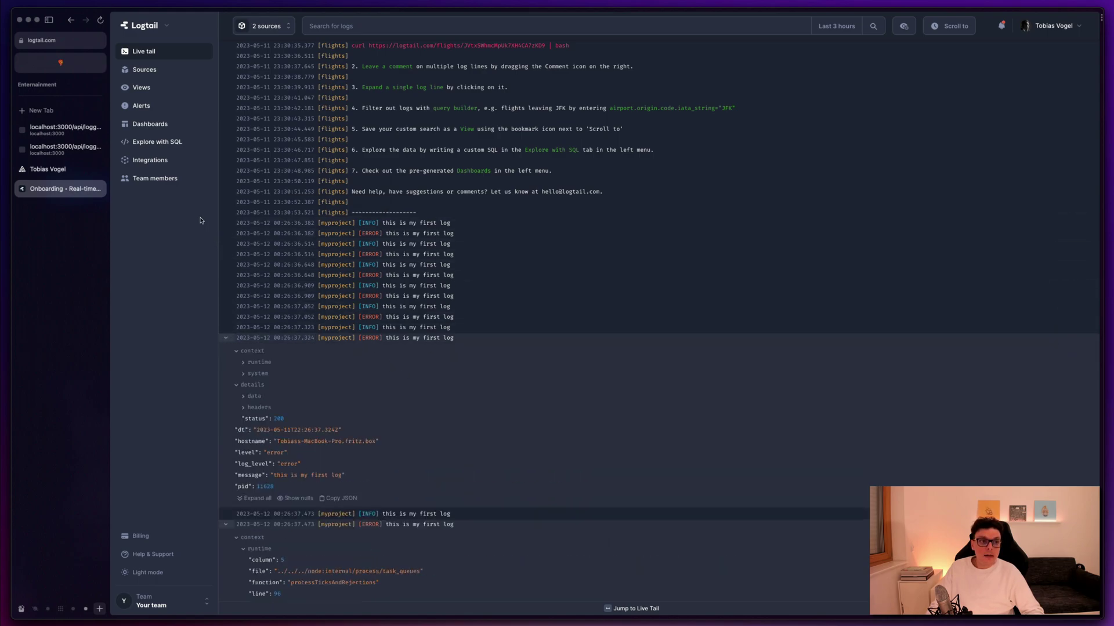
# - Switch to VS Code, uncomment the LOG_ENVIRONMENT=local line in the .env file and save it
pyautogui.press('super+Tab')
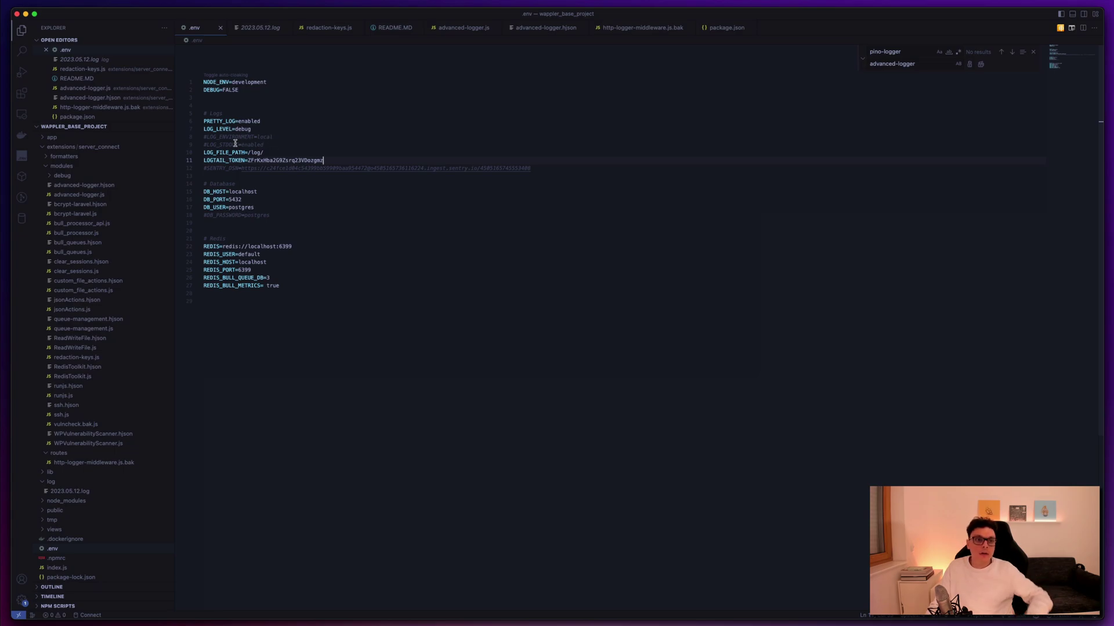
pyautogui.click(211, 144)
pyautogui.click(207, 138)
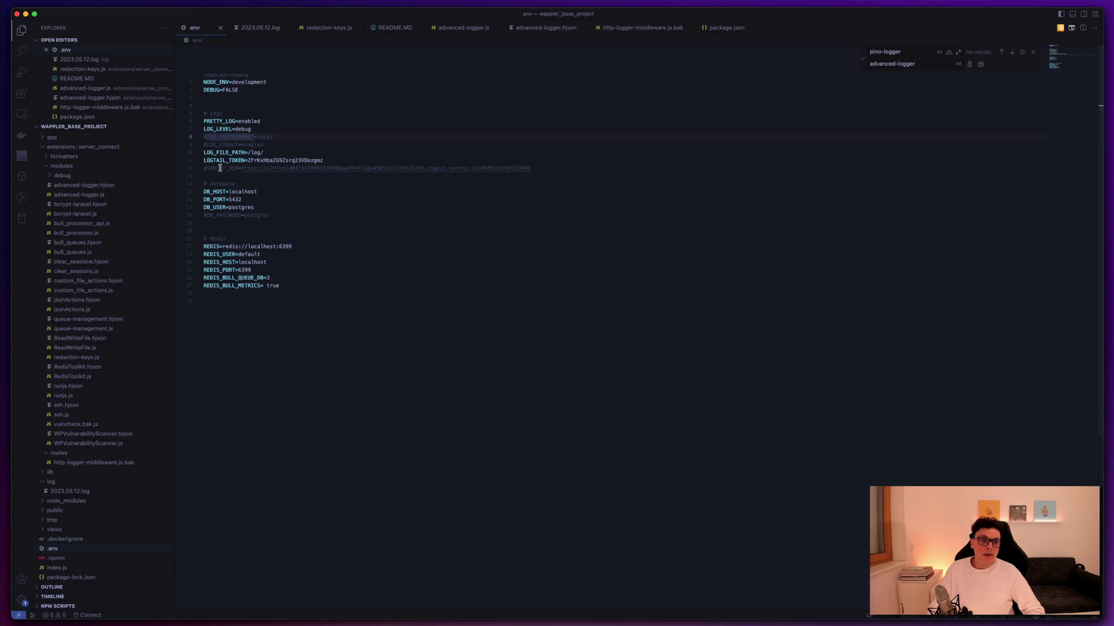
pyautogui.press('super+slash')
pyautogui.press('super+s')
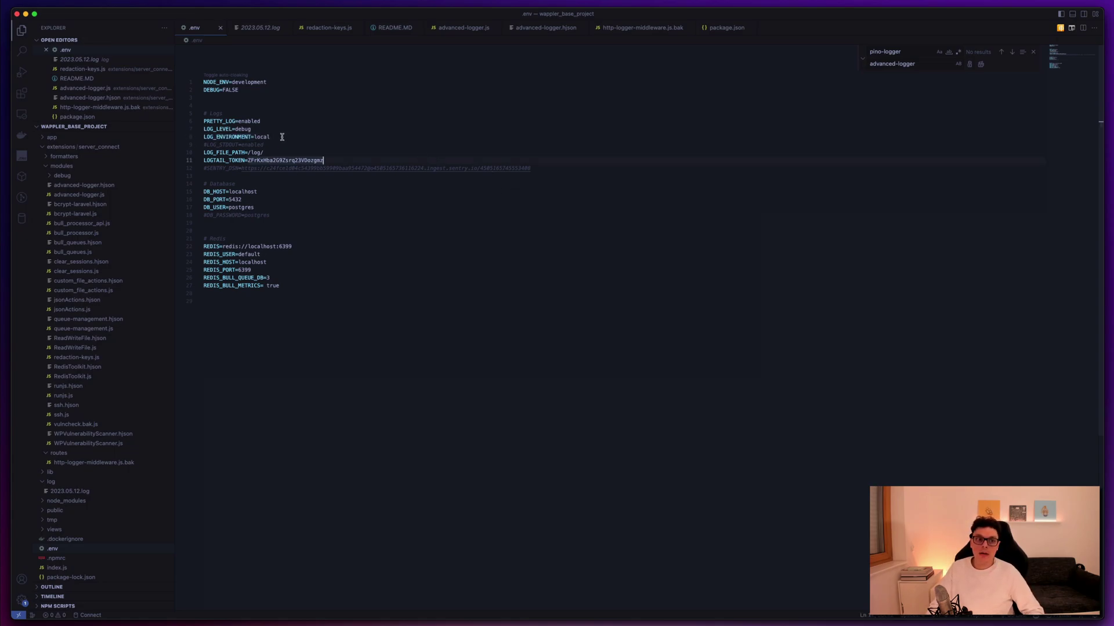
# - Restart Wappler's local web server to apply the environment setting and call the logging API action again in the browser
pyautogui.press('super+Tab')
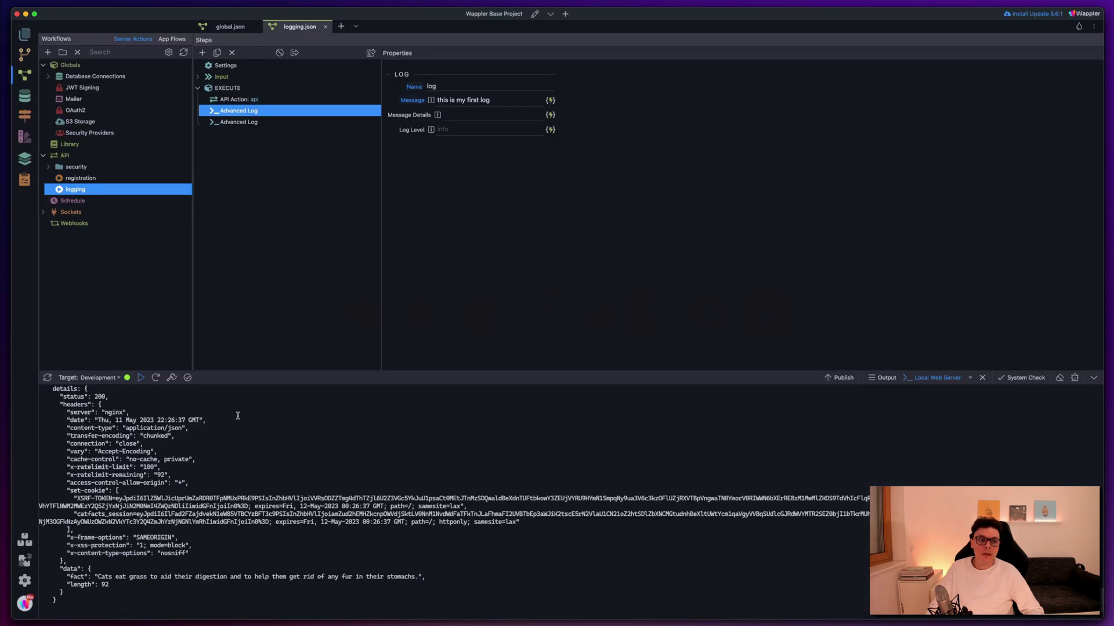
pyautogui.click(171, 378)
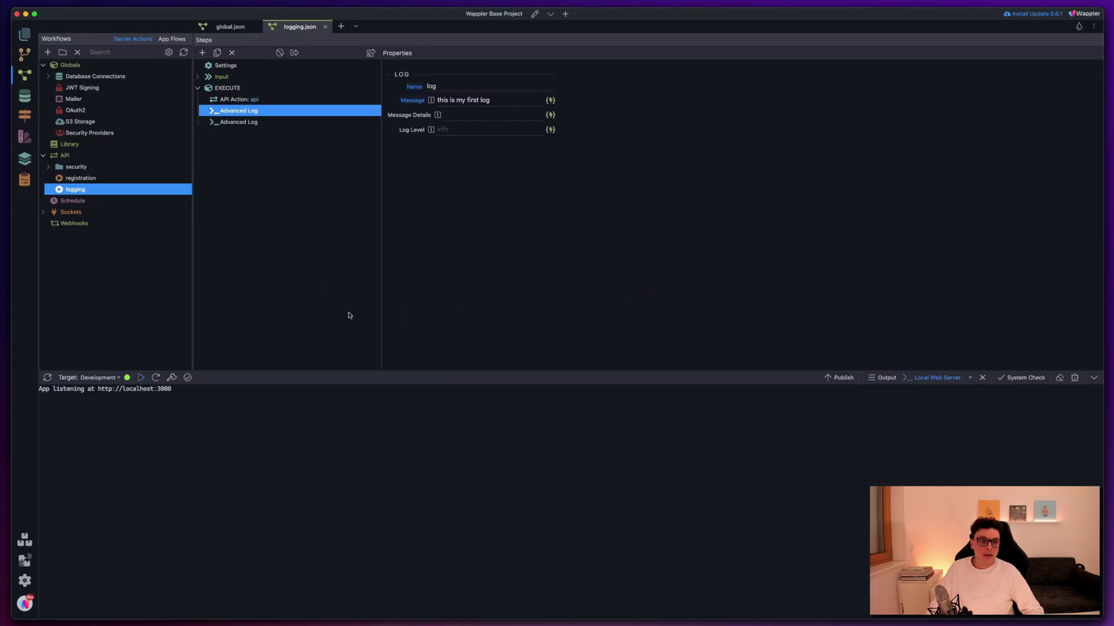
pyautogui.press('super+Tab')
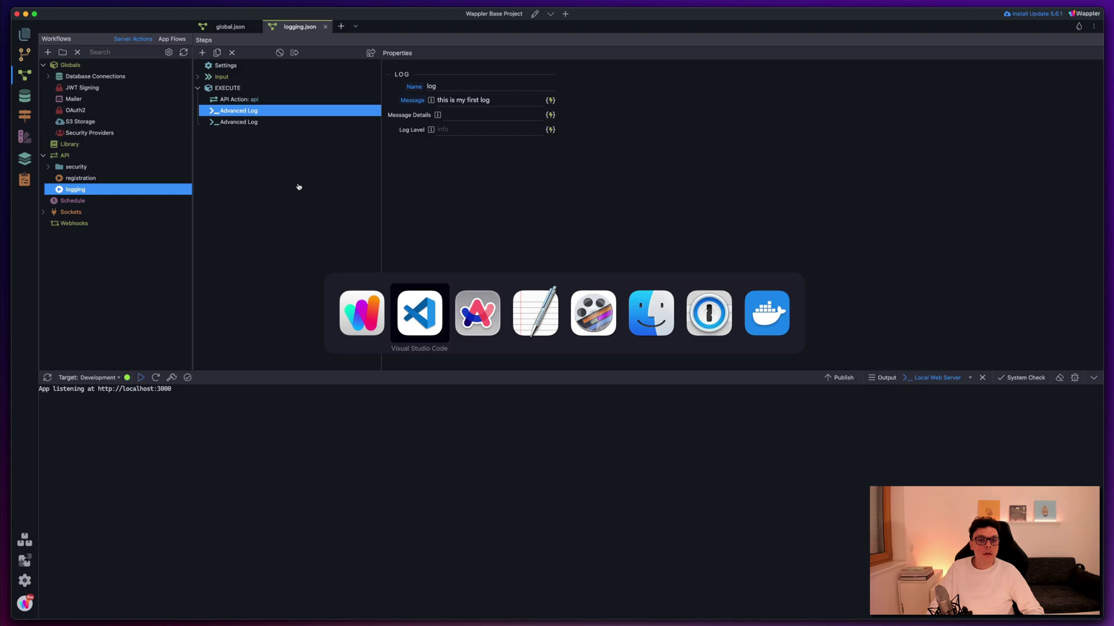
pyautogui.press('super+Tab')
pyautogui.hotkey('ctrl', 'Tab')
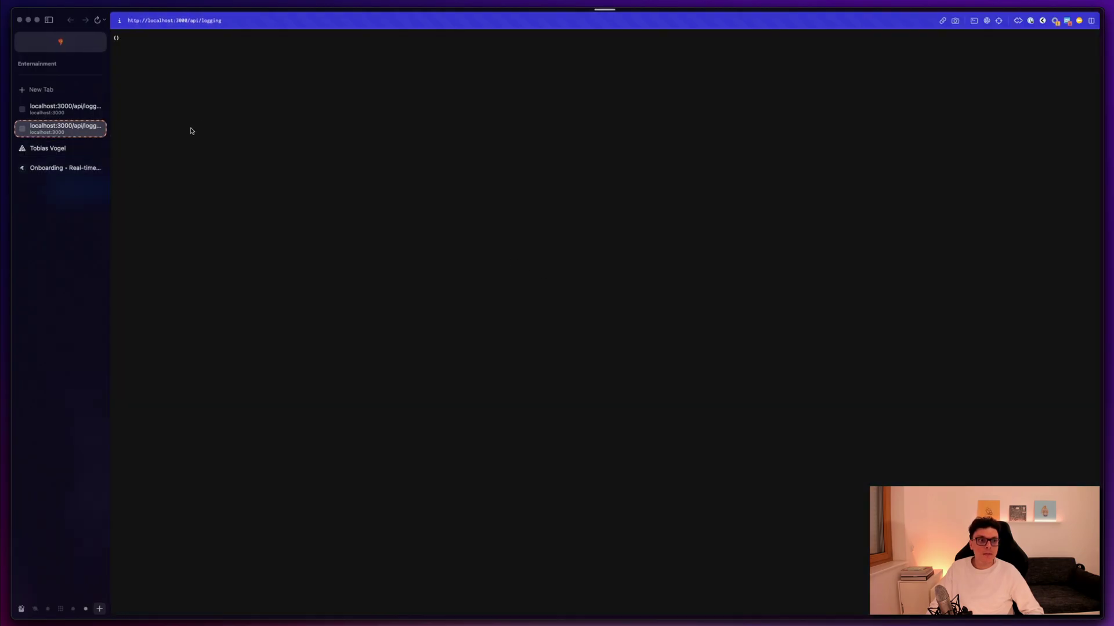
# - Return to Logtail's Live tail and jump to the latest log entries
pyautogui.click(81, 167)
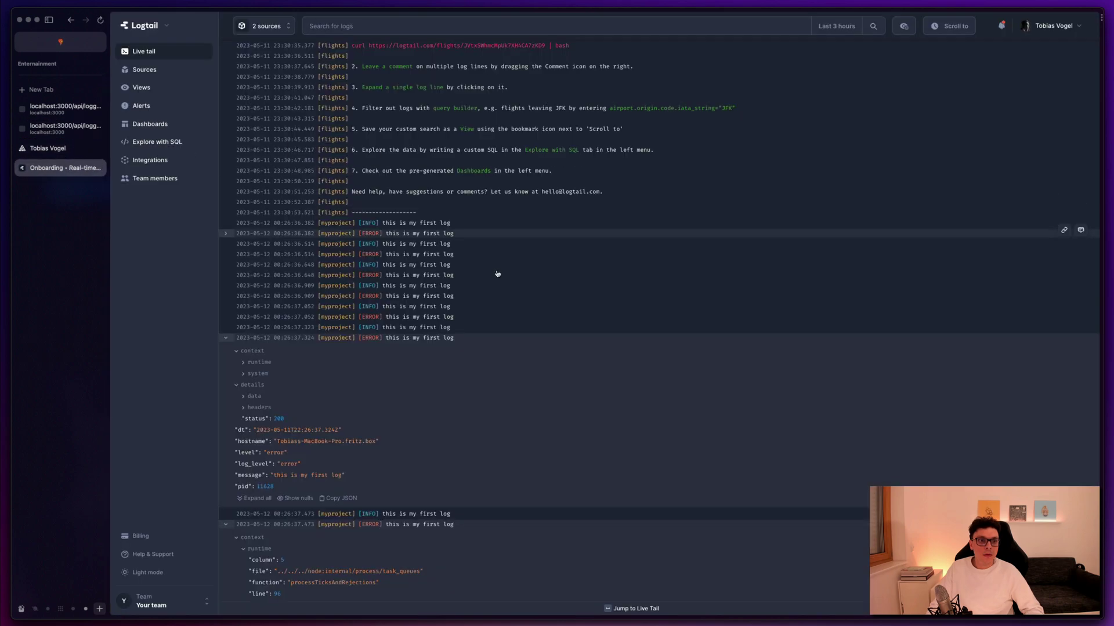
pyautogui.click(651, 204)
pyautogui.scroll(-3, 382, 289)
pyautogui.scroll(-8, 382, 289)
pyautogui.click(636, 609)
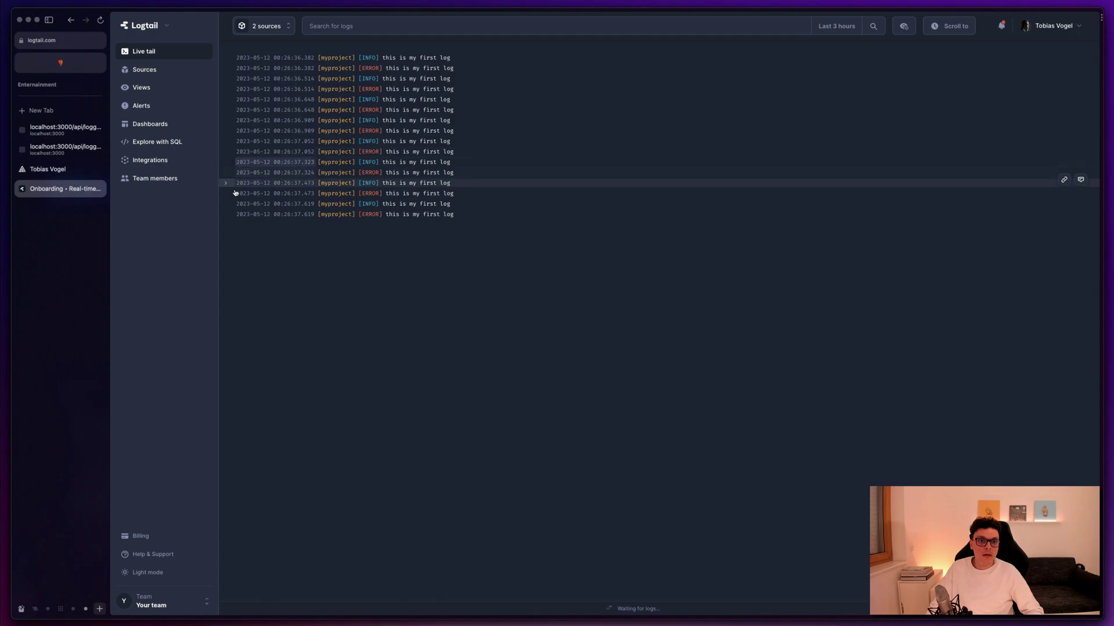
# - Expand the most recent myproject error entry with all its nested fields and examine its context, data and headers
pyautogui.click(227, 216)
pyautogui.click(227, 216)
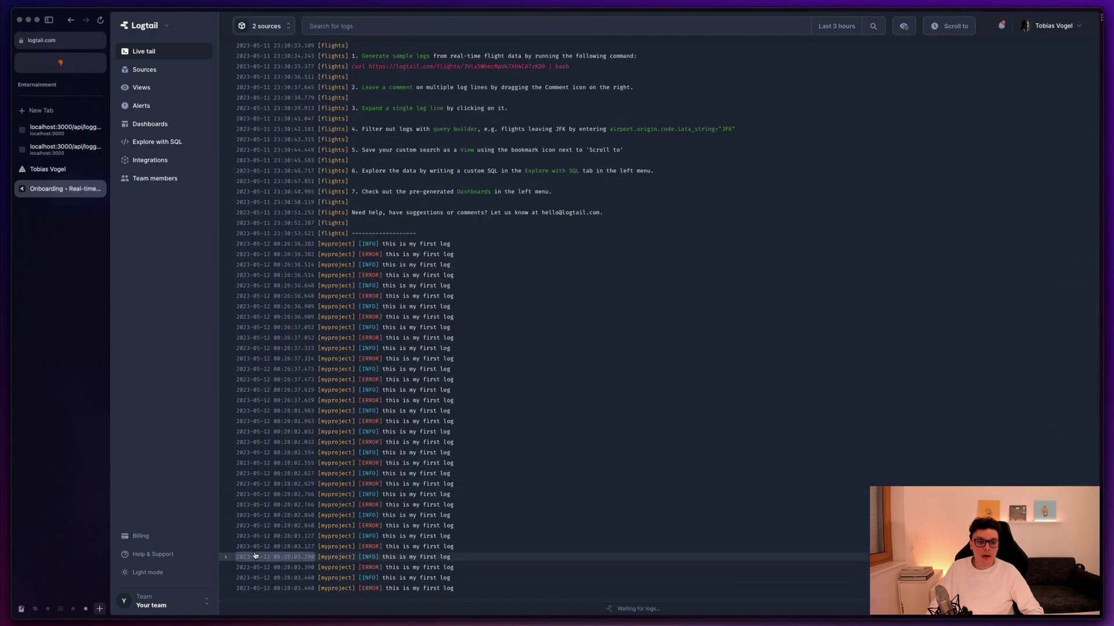
pyautogui.click(227, 589)
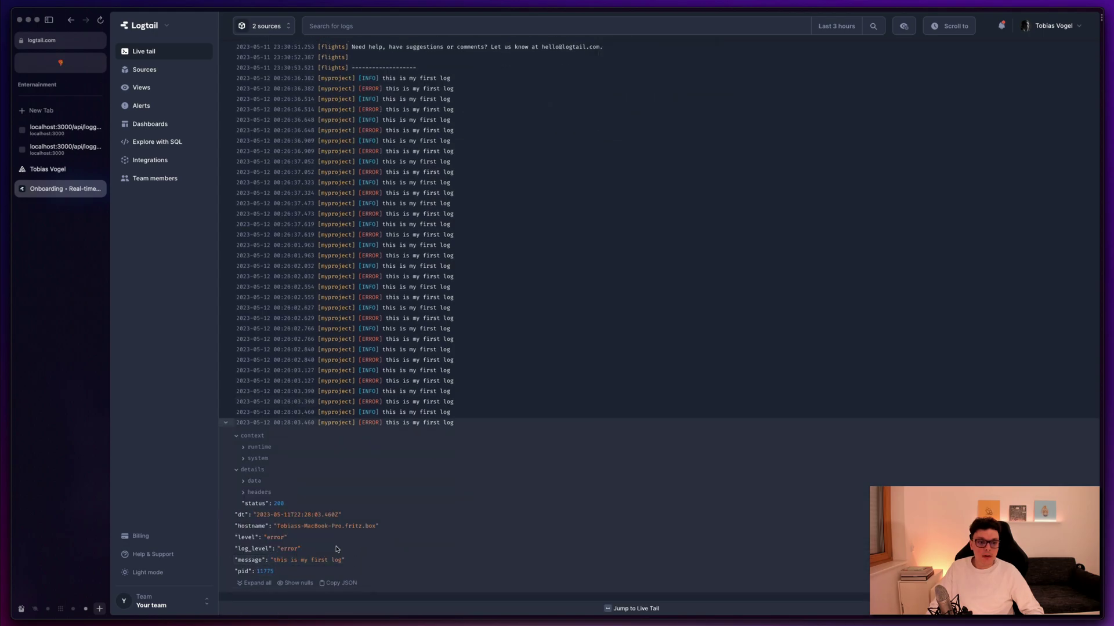
pyautogui.click(259, 583)
pyautogui.scroll(-4, 348, 522)
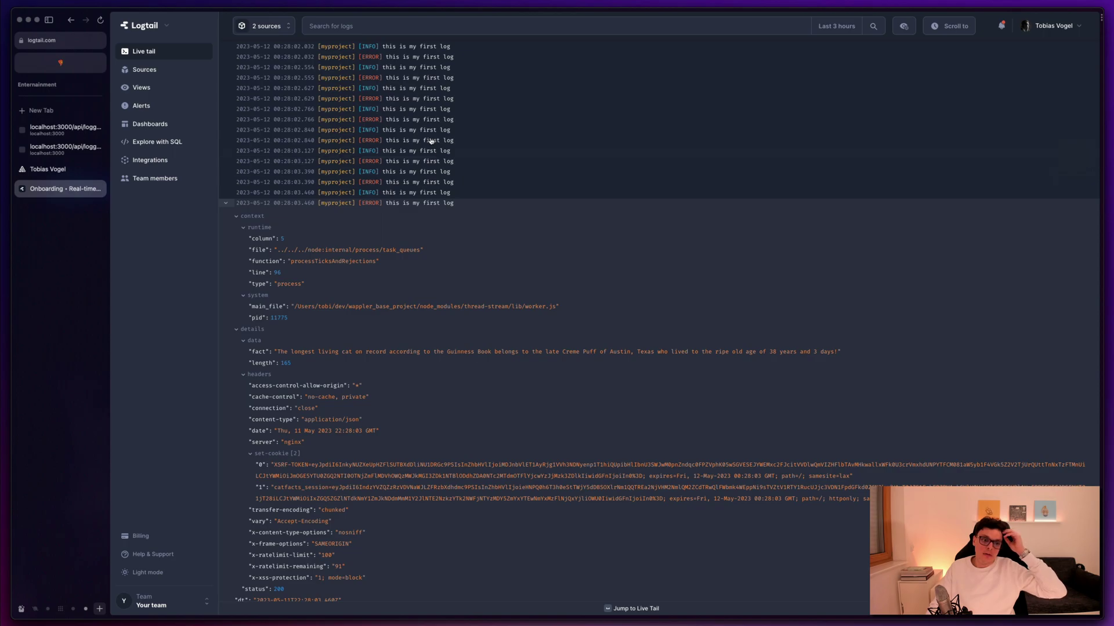
pyautogui.scroll(-3, 390, 123)
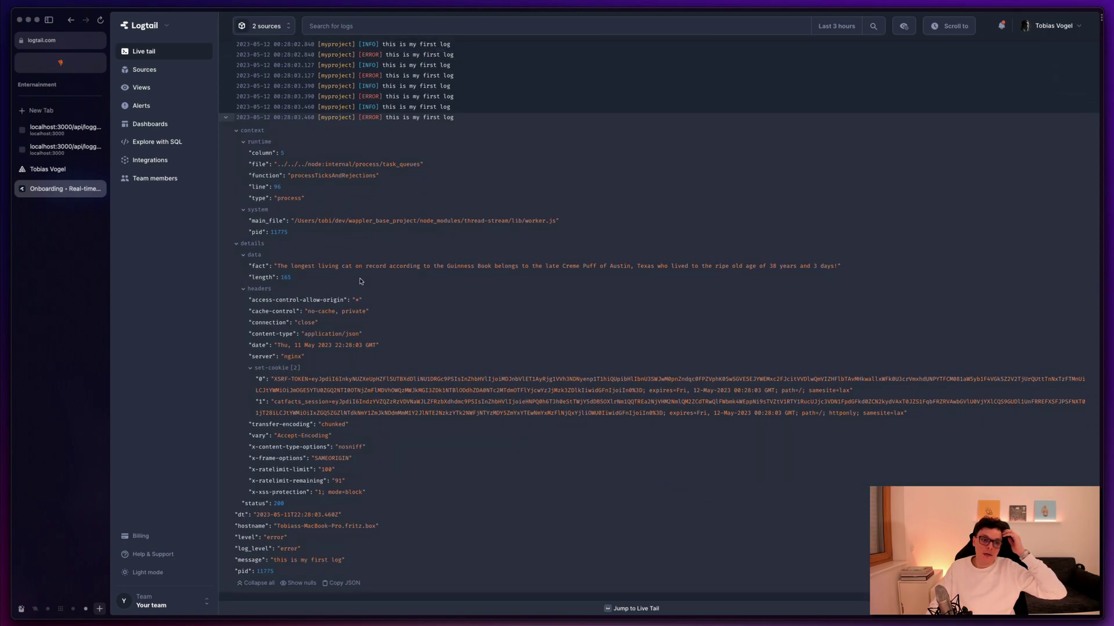
pyautogui.scroll(1, 359, 282)
pyautogui.scroll(15, 360, 281)
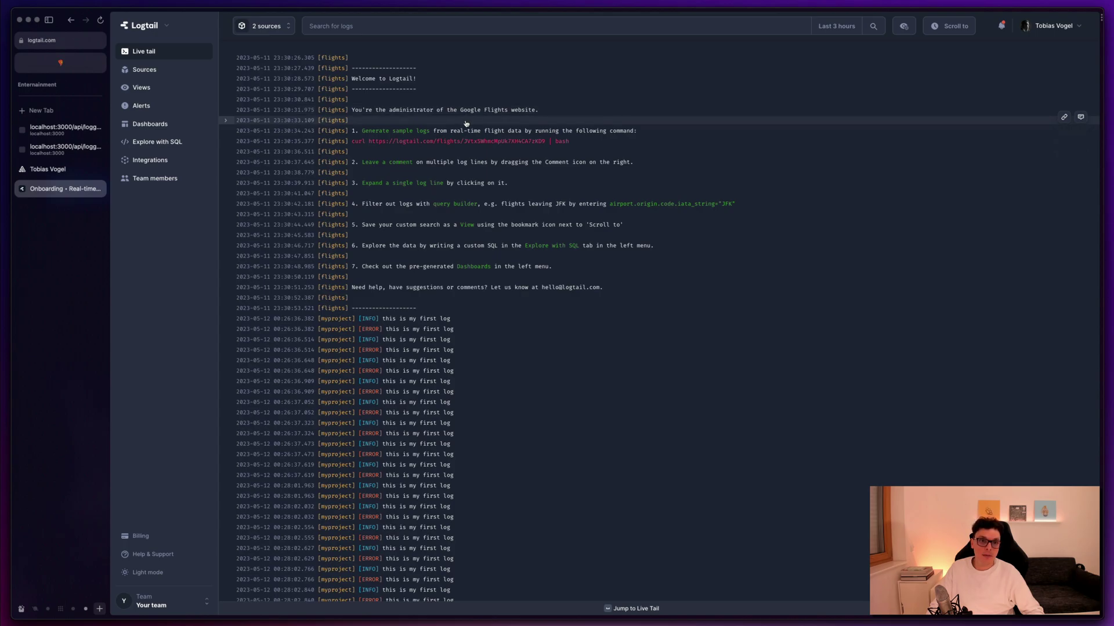
# - Switch to VS Code, uncomment the SENTRY_DSN line in the .env file and save it
pyautogui.press('super+Tab')
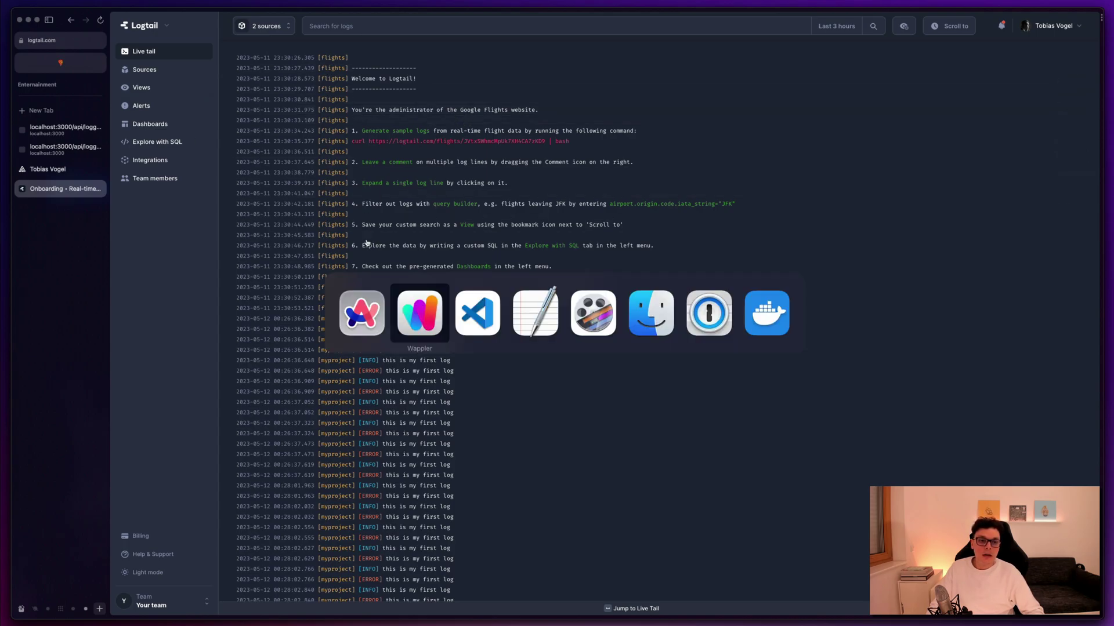
pyautogui.press('super+Tab')
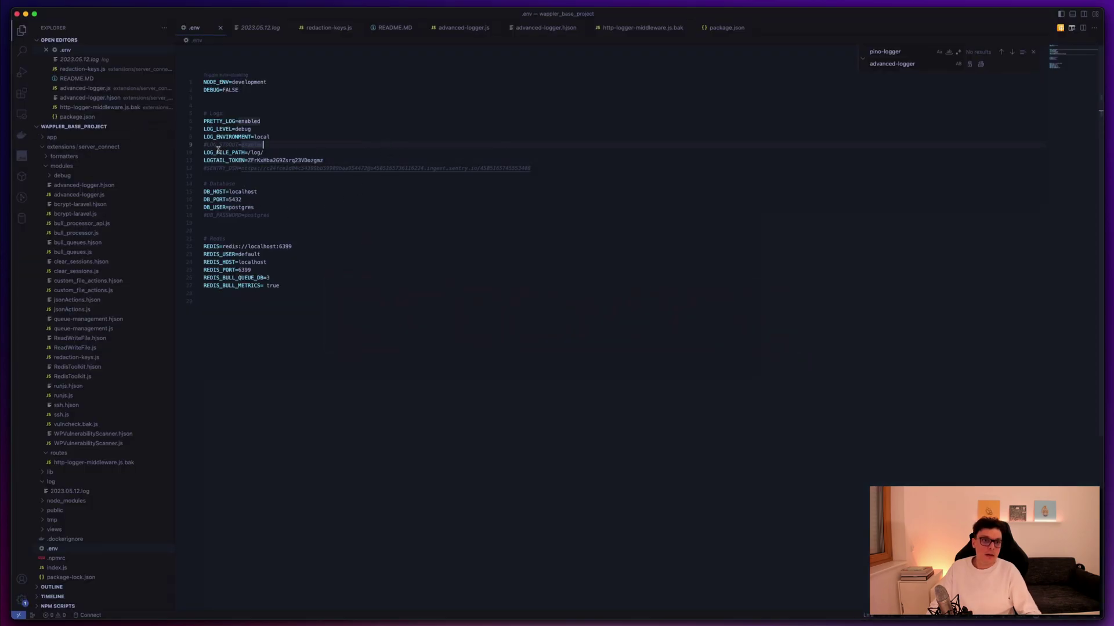
pyautogui.click(206, 123)
pyautogui.click(206, 153)
pyautogui.click(259, 182)
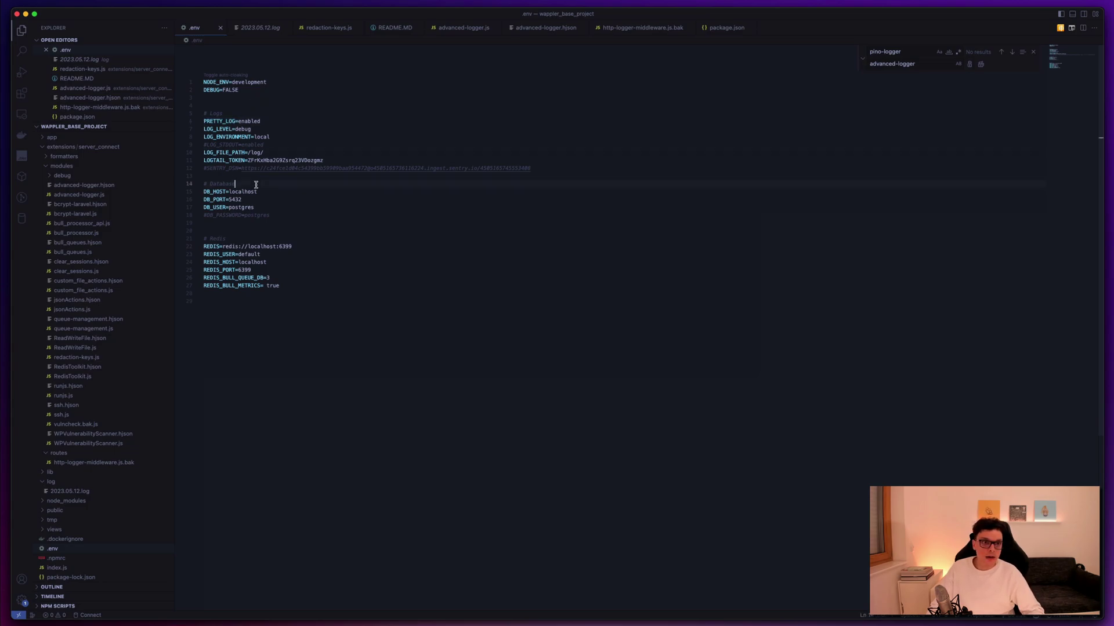
pyautogui.doubleClick(217, 168)
pyautogui.click(205, 168)
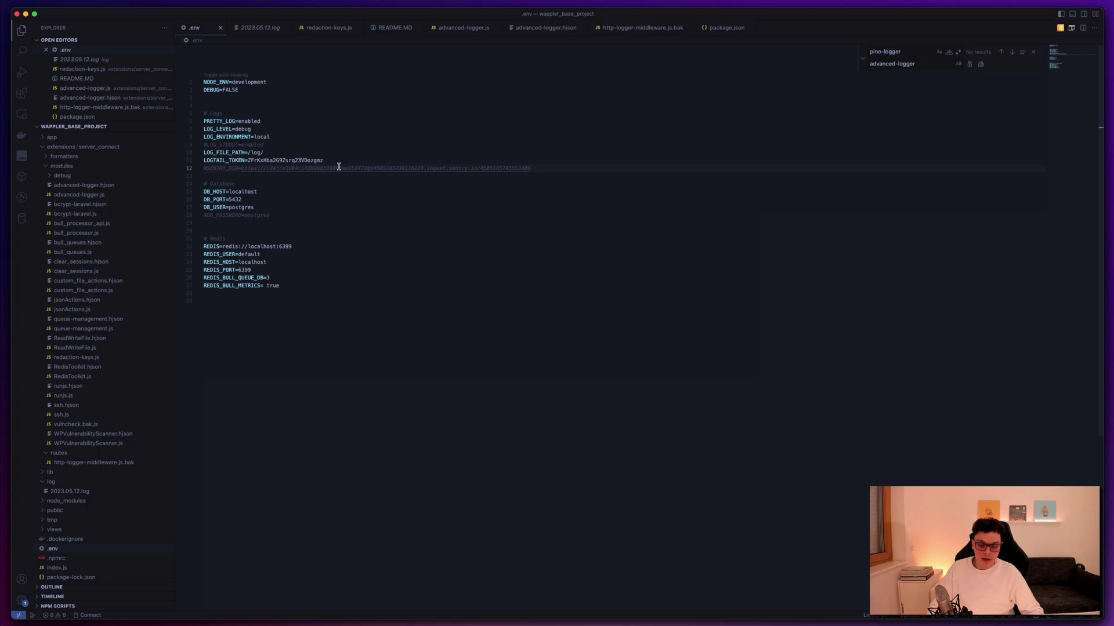
pyautogui.press('Delete')
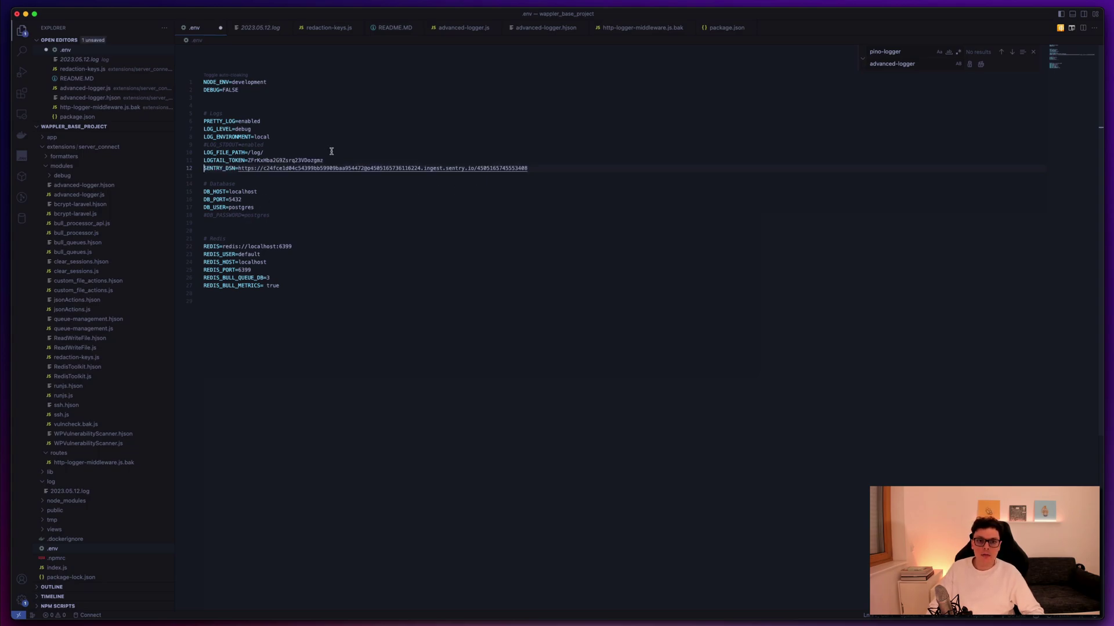
pyautogui.click(340, 169)
pyautogui.press('super+s')
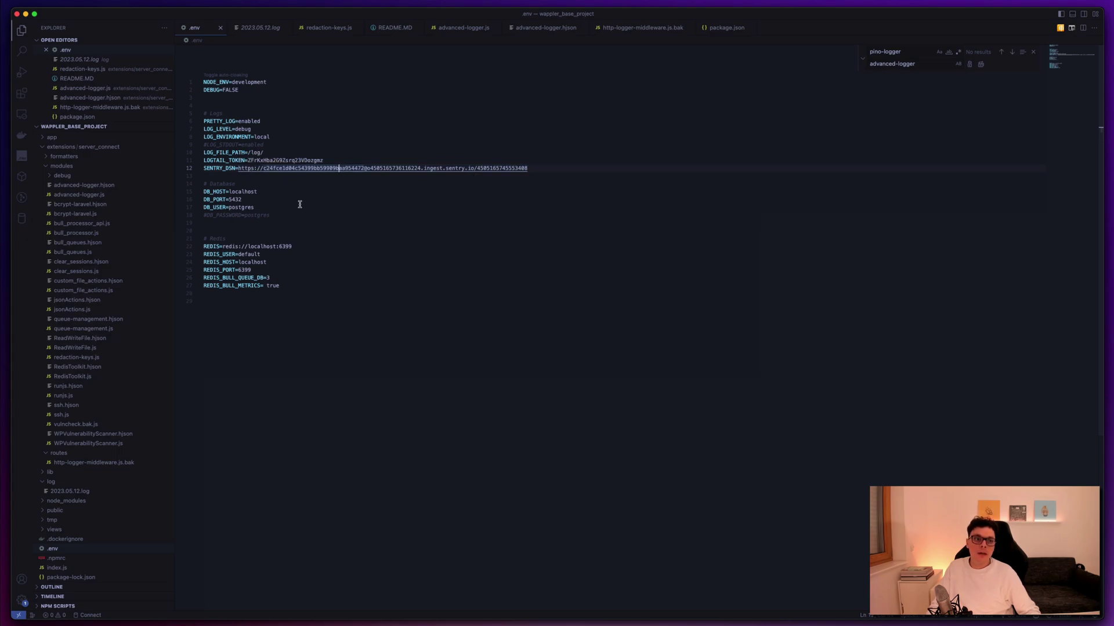
# - Switch to Sentry in the browser and create a Node.js project named node with alerts on every new issue
pyautogui.press('super+Tab')
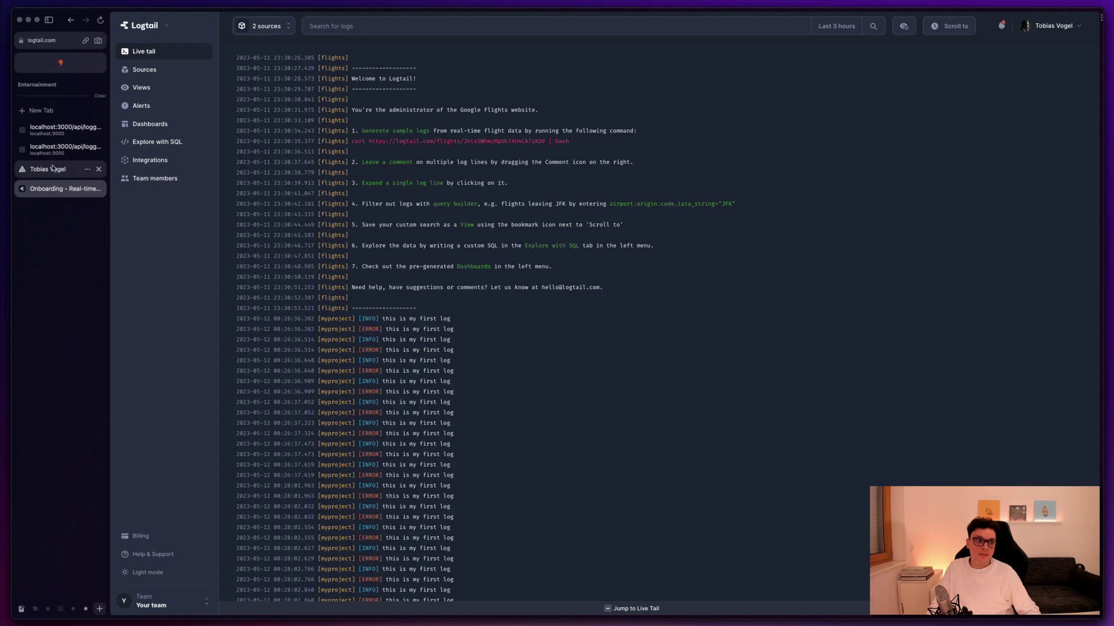
pyautogui.click(52, 168)
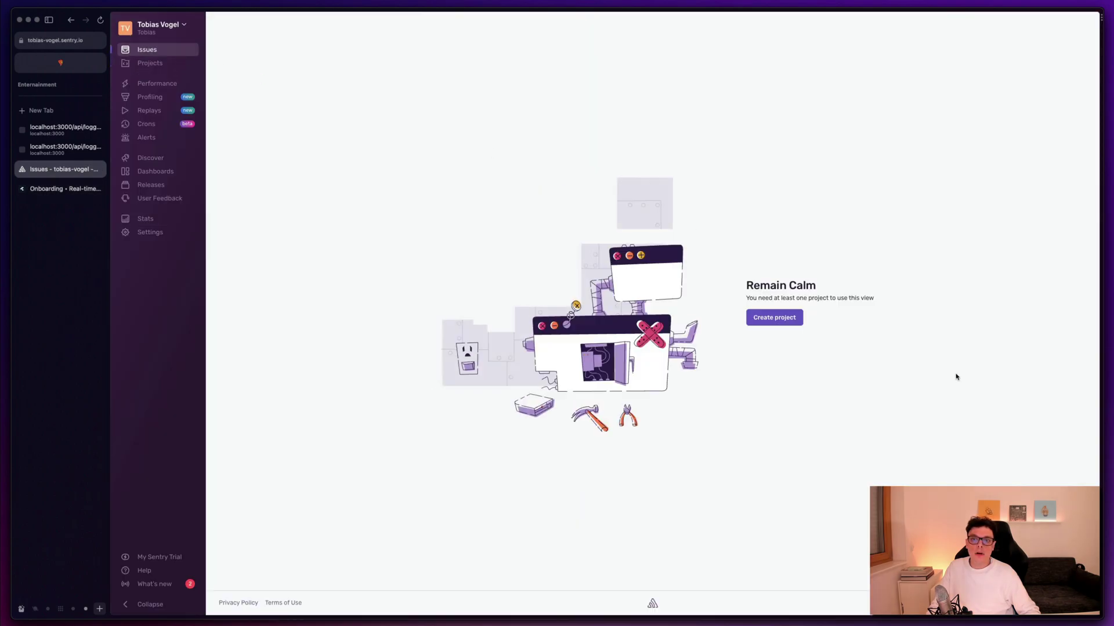
pyautogui.click(775, 318)
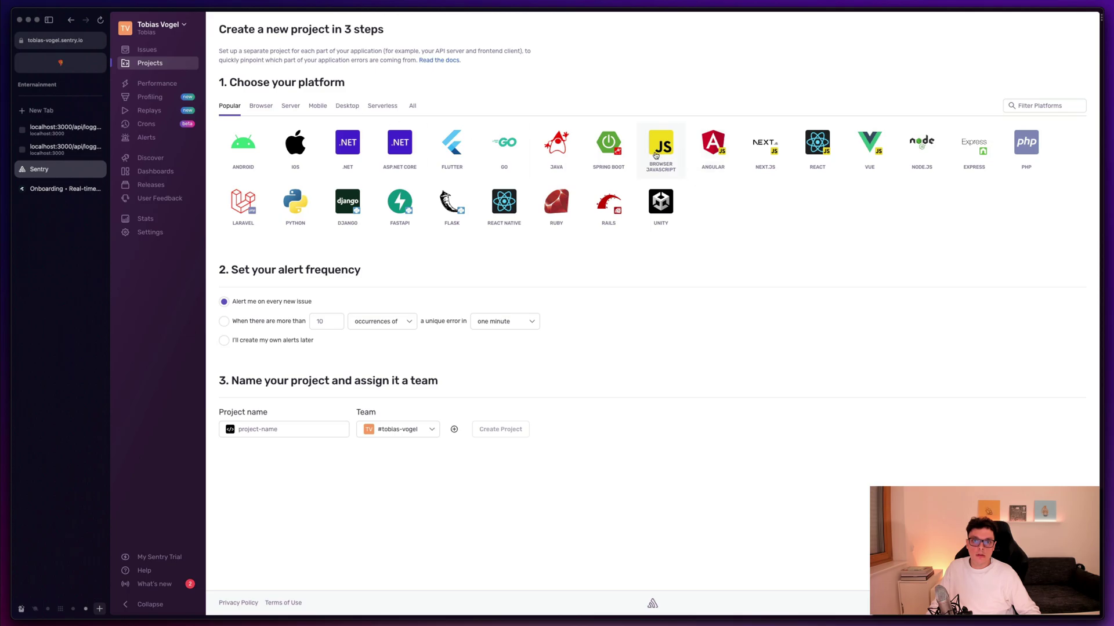
pyautogui.click(1039, 107)
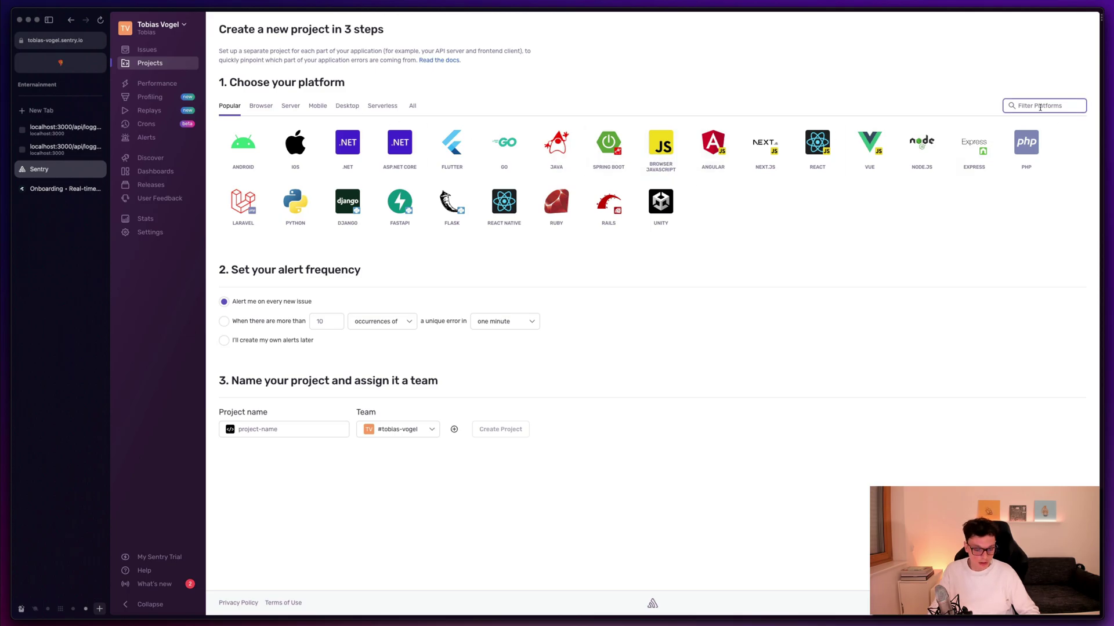
pyautogui.write('node')
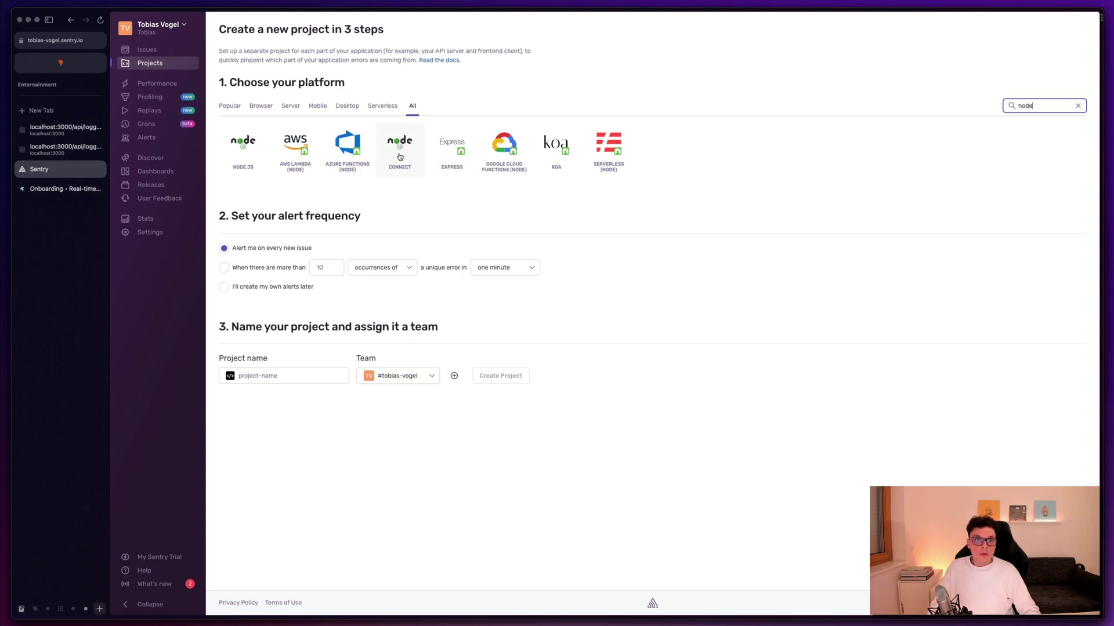
pyautogui.click(263, 158)
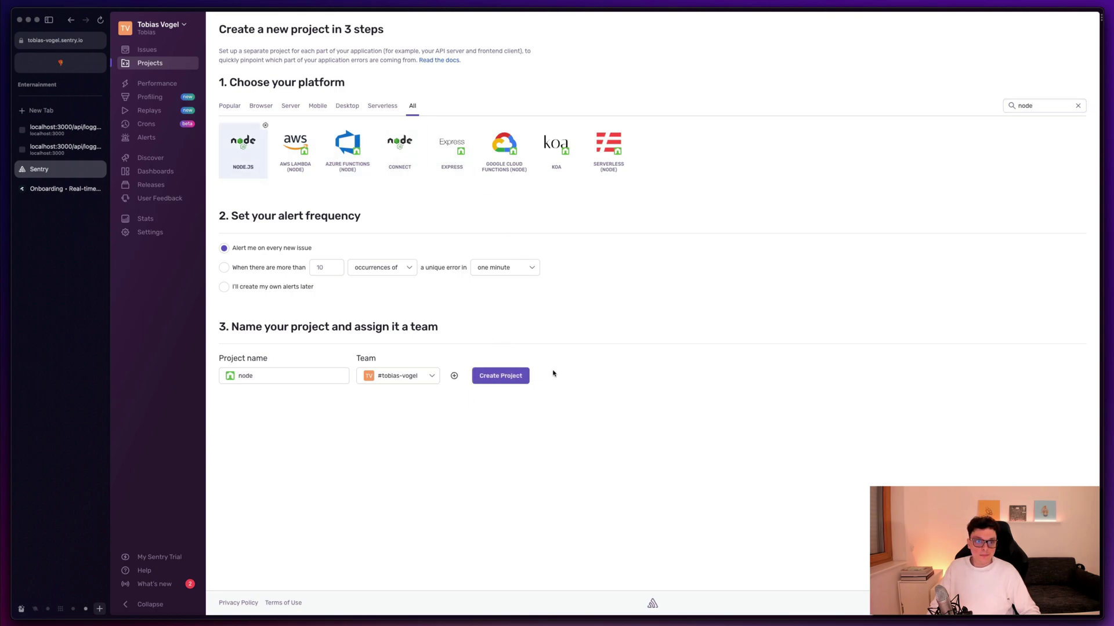
pyautogui.click(500, 376)
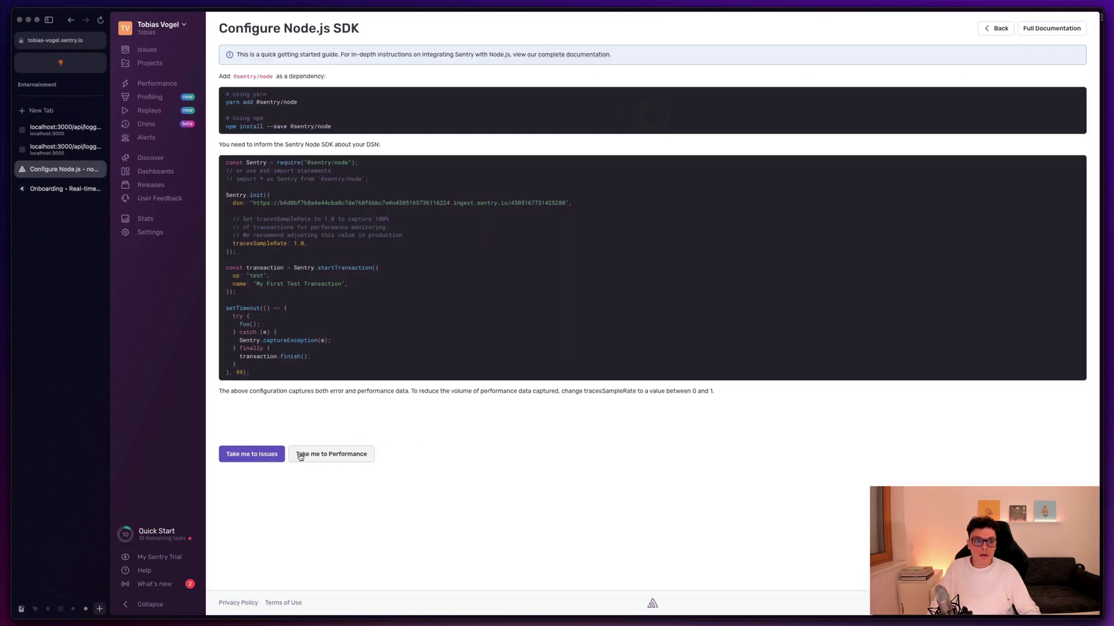
# - Open the client keys in the node project's settings and copy its DSN
pyautogui.click(268, 456)
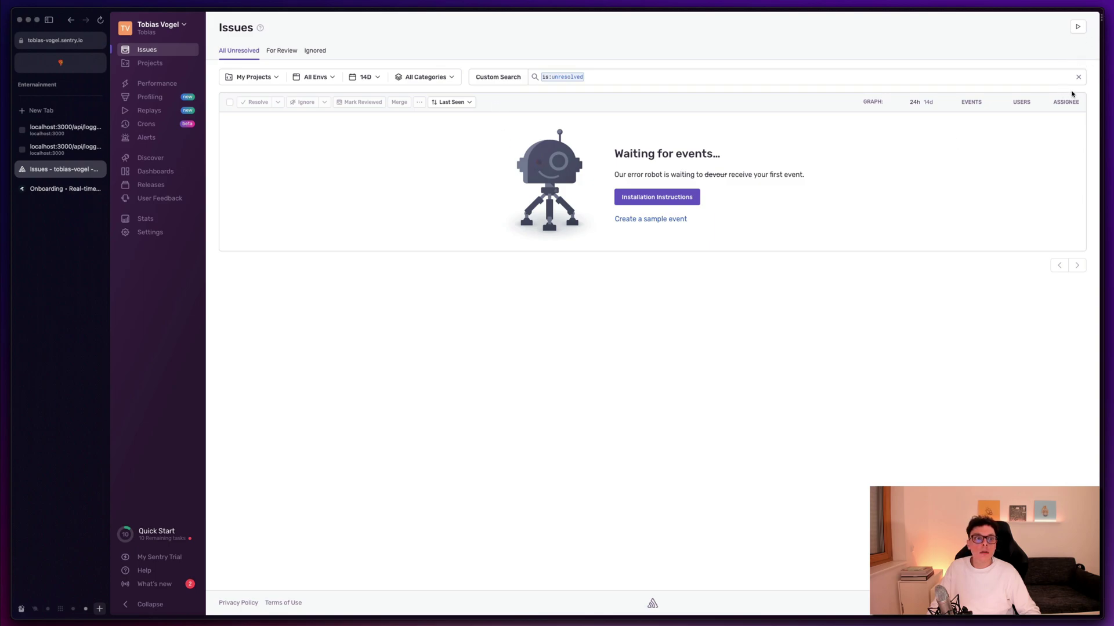
pyautogui.click(148, 62)
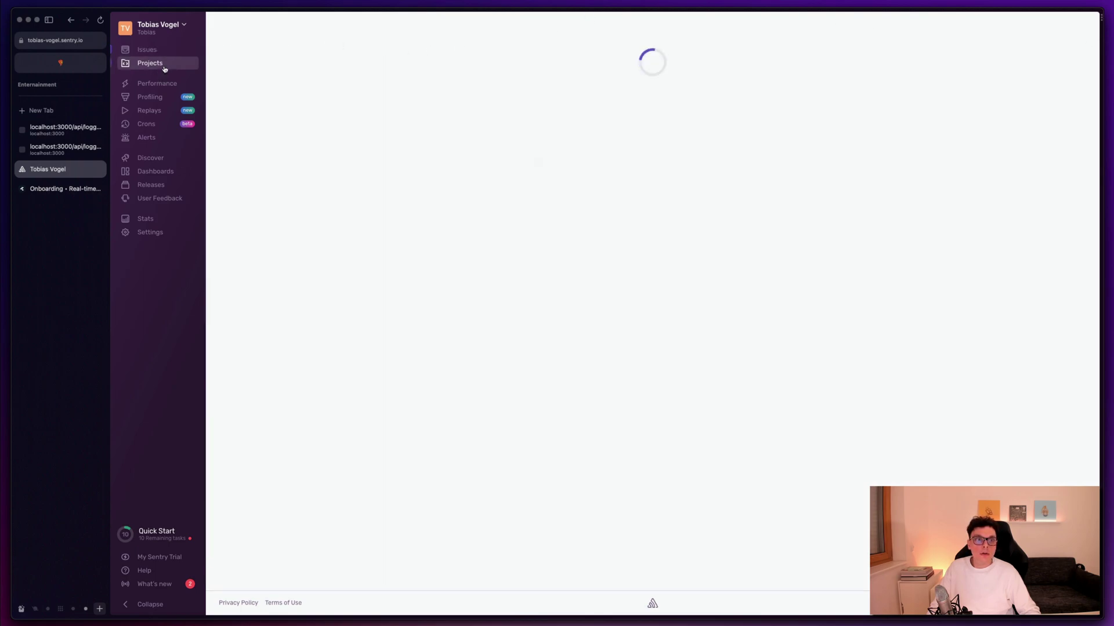
pyautogui.click(251, 86)
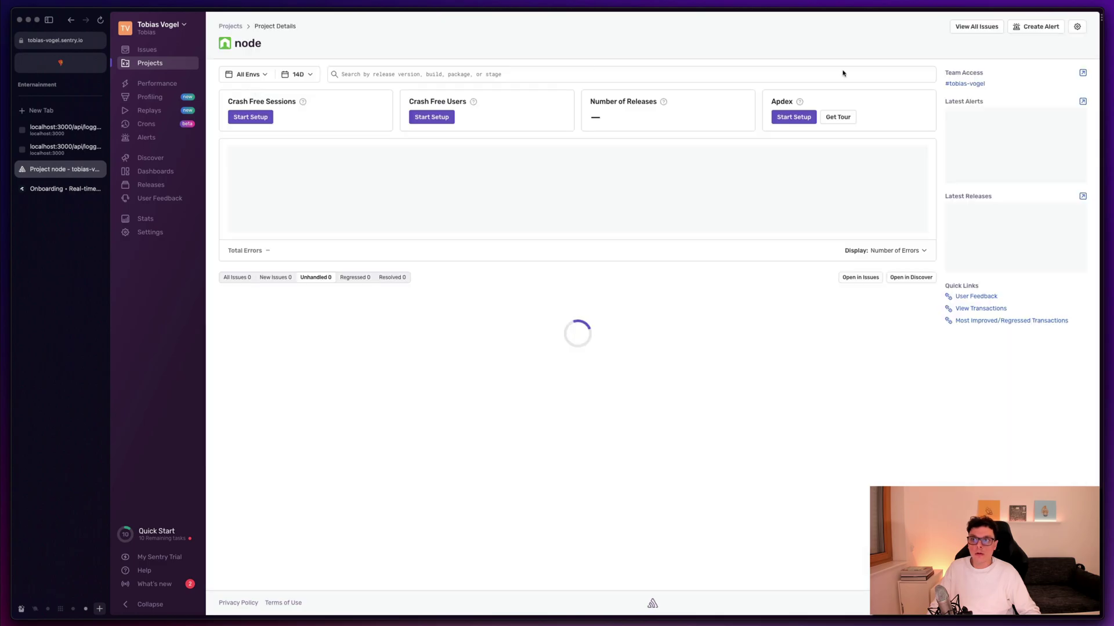
pyautogui.click(1078, 27)
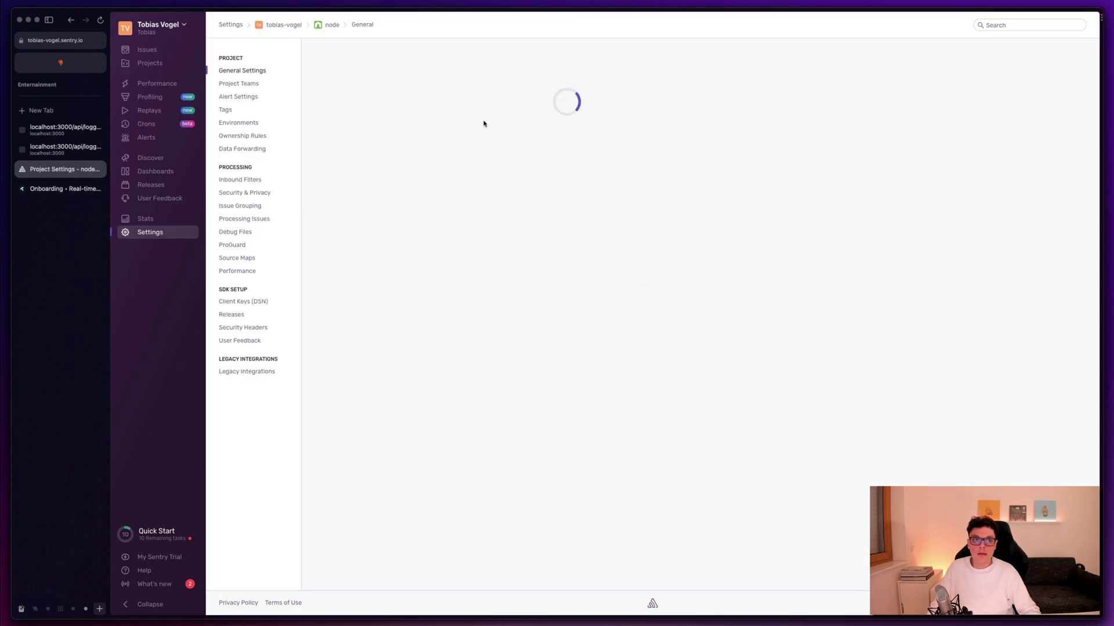
pyautogui.click(242, 302)
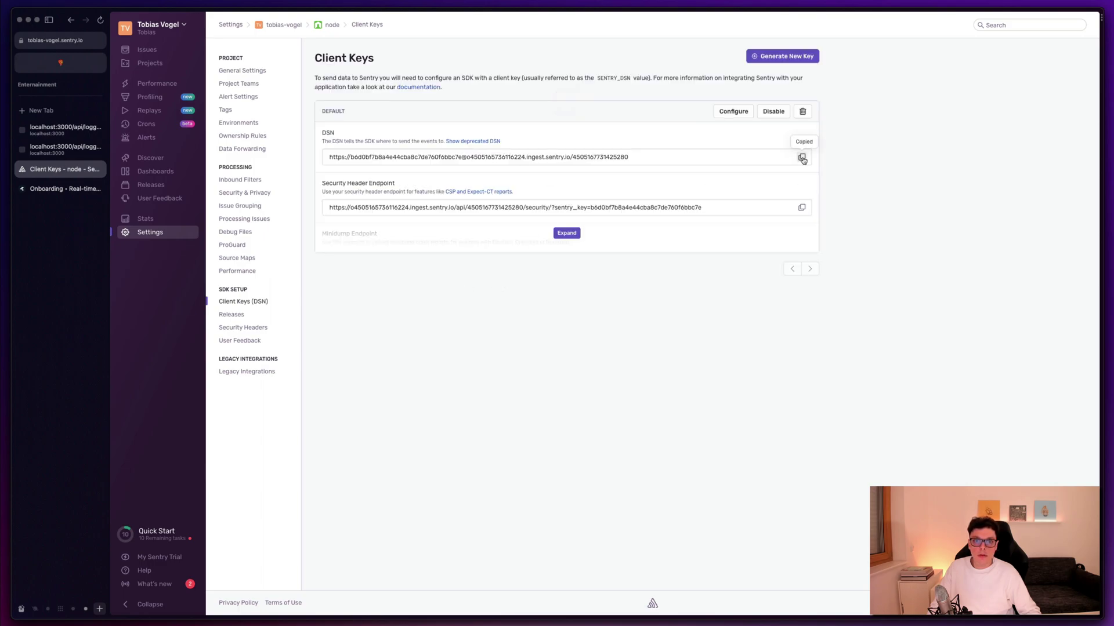
# - Switch to VS Code, replace the SENTRY_DSN value in the .env file with the copied DSN and save it
pyautogui.press('super+Tab')
pyautogui.moveTo(262, 168); pyautogui.dragTo(526, 168)
pyautogui.click(244, 169)
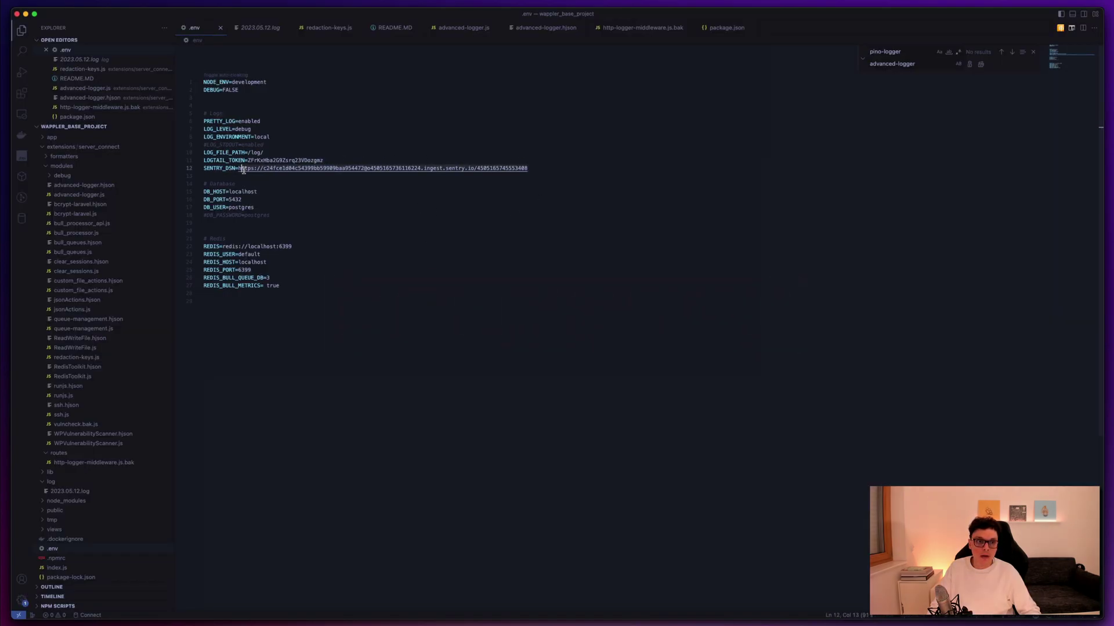
pyautogui.press('super+v')
pyautogui.press('super+s')
# - Restart Wappler's local web server to apply the Sentry setting and call the logging API action in the browser
pyautogui.press('super+Tab')
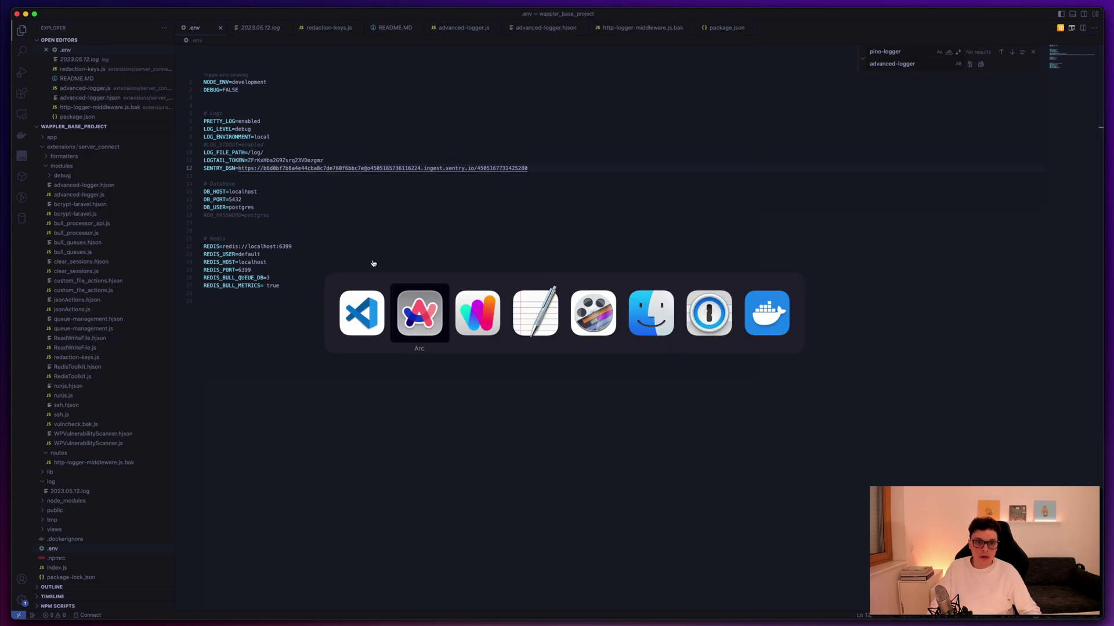
pyautogui.press('super+Tab')
pyautogui.click(156, 377)
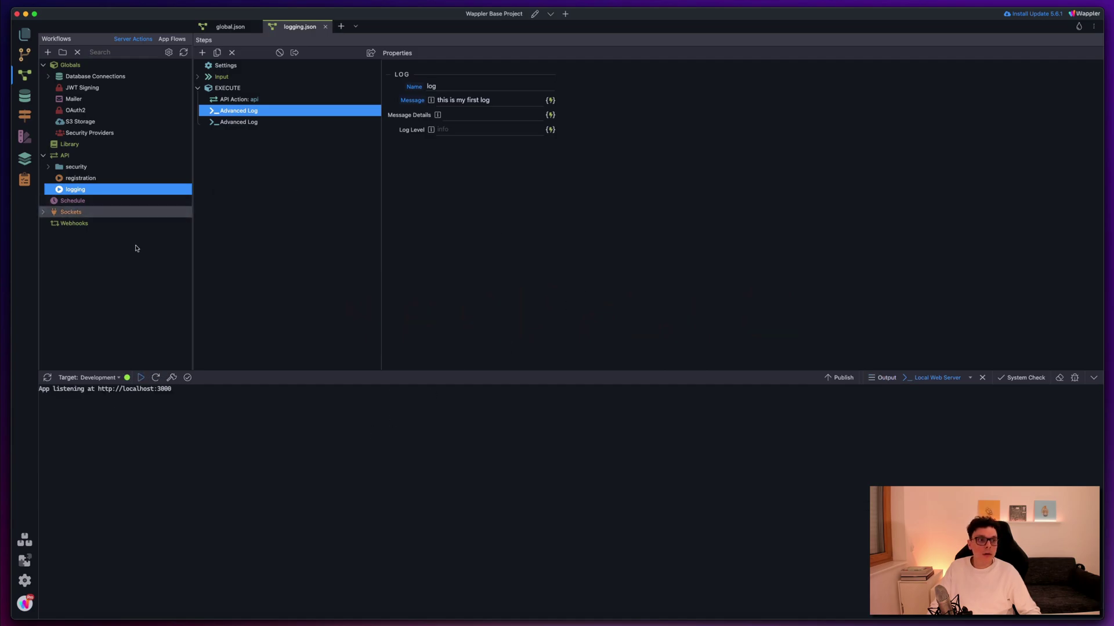
pyautogui.press('super+Tab')
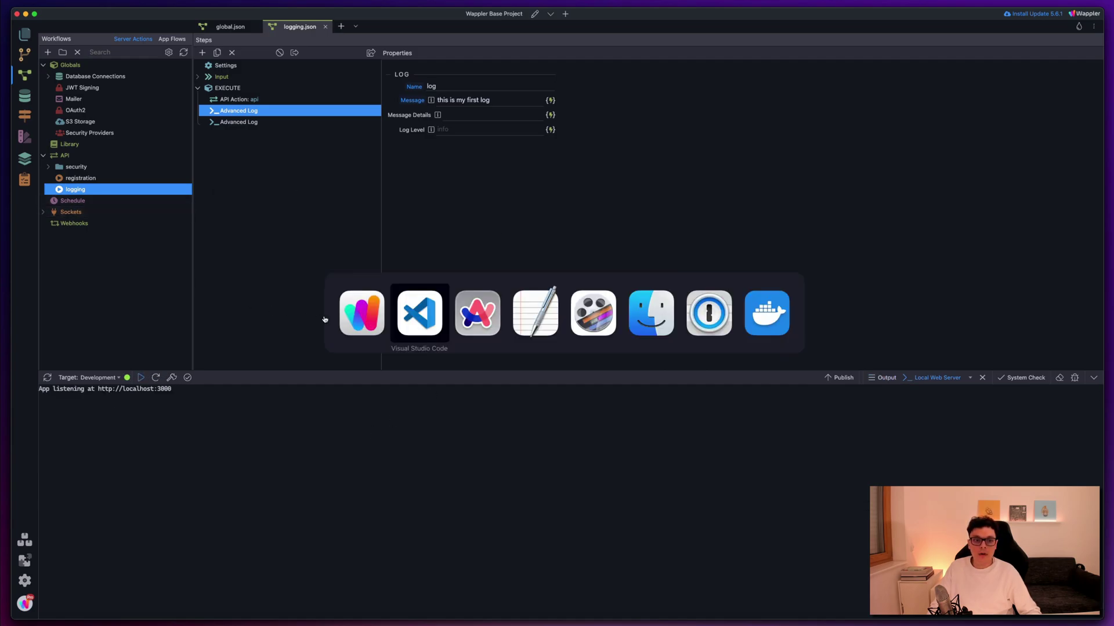
pyautogui.press('super+Tab')
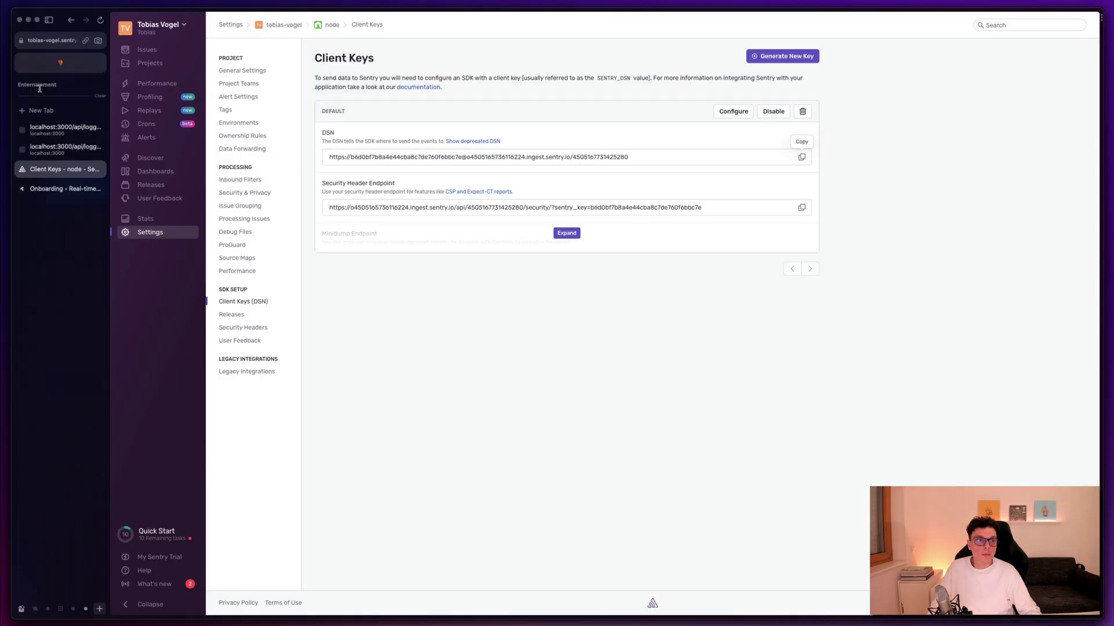
pyautogui.click(61, 128)
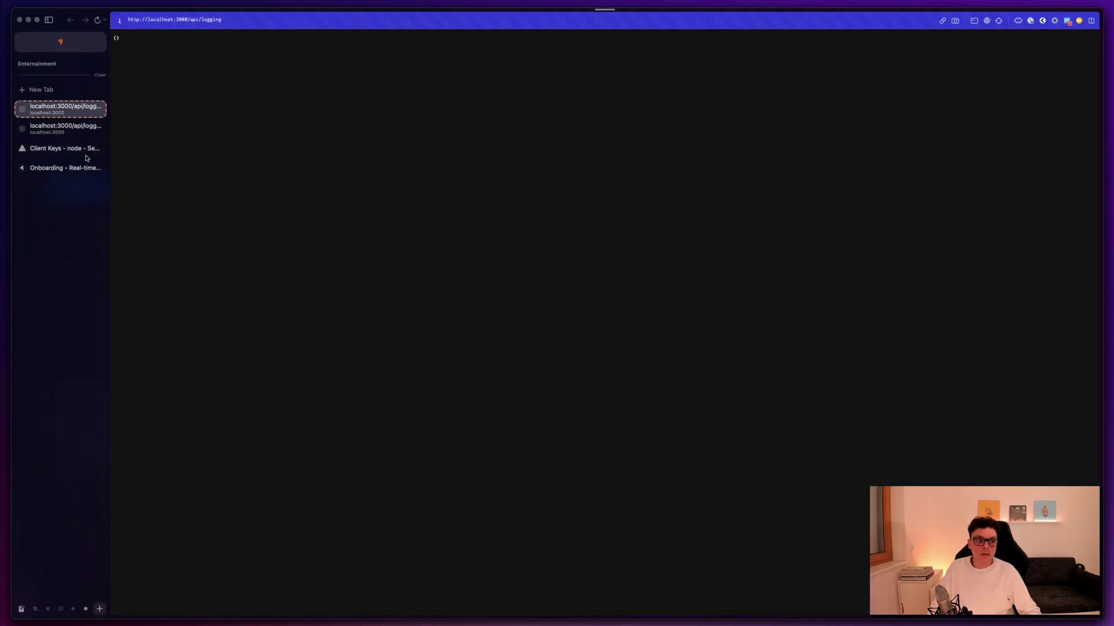
# - Return to Sentry, reload the unresolved issues list and open the "this is my first log" issue
pyautogui.click(58, 168)
pyautogui.click(58, 149)
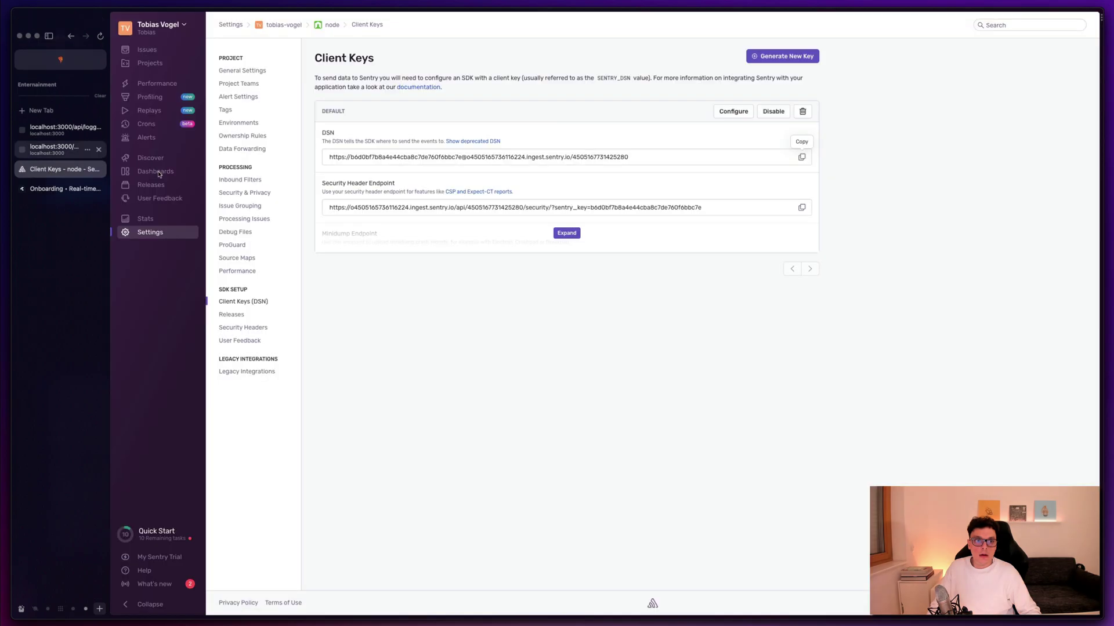
pyautogui.doubleClick(284, 25)
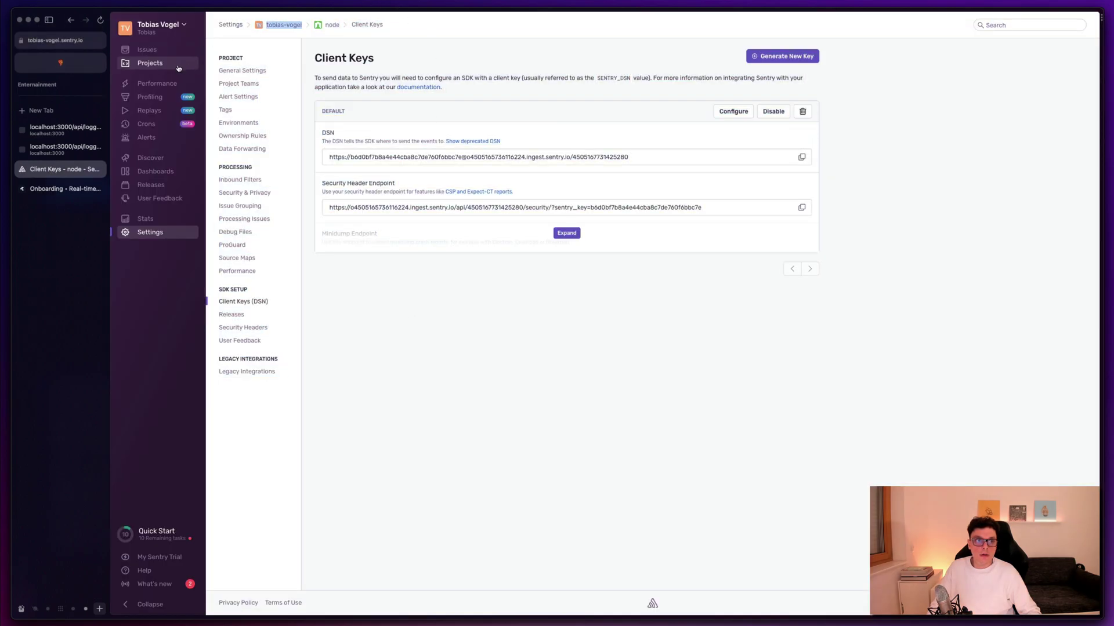
pyautogui.click(146, 50)
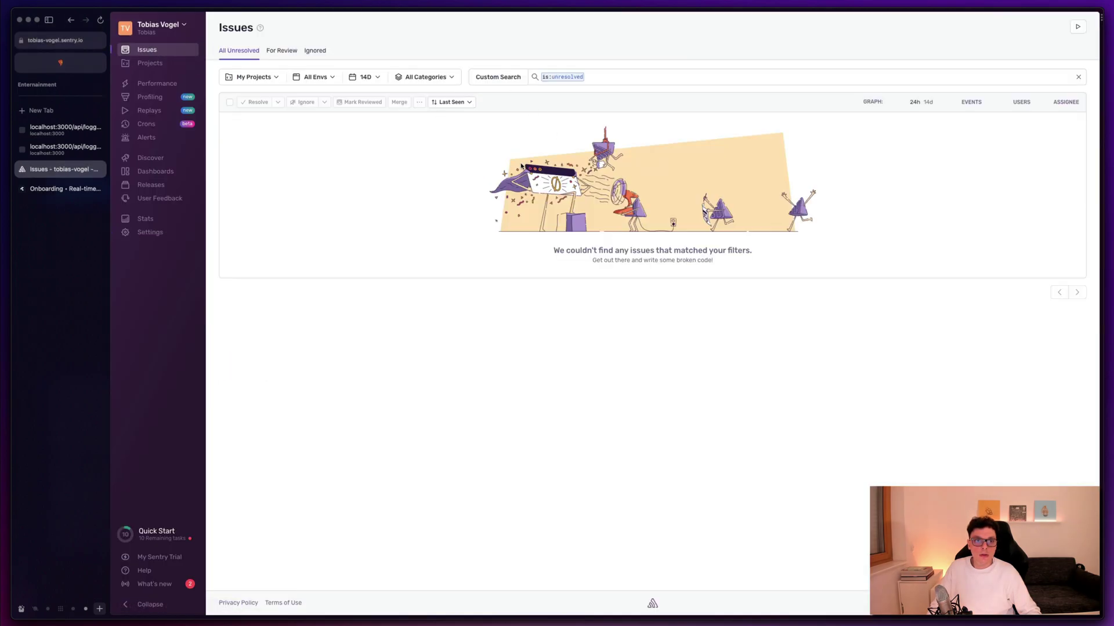
pyautogui.press('super+r')
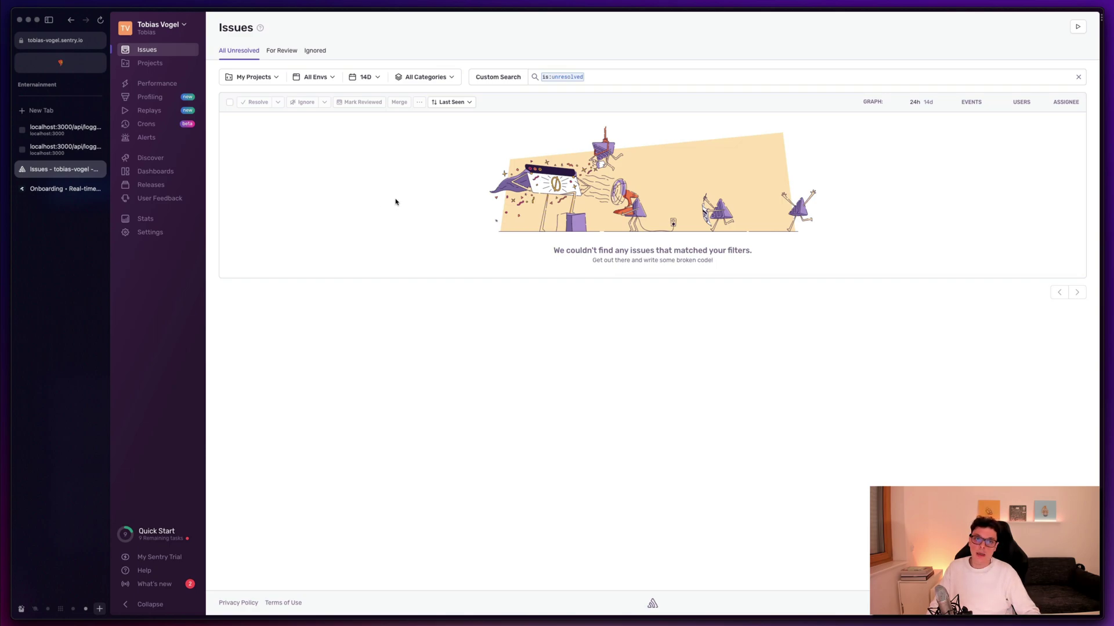
pyautogui.press('super+r')
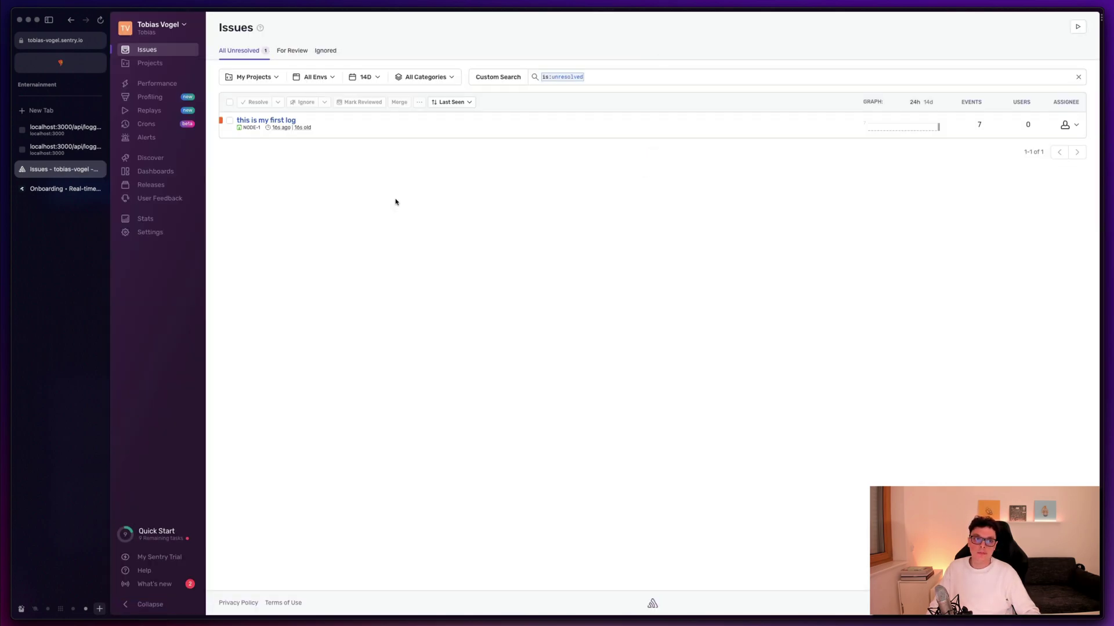
pyautogui.click(269, 120)
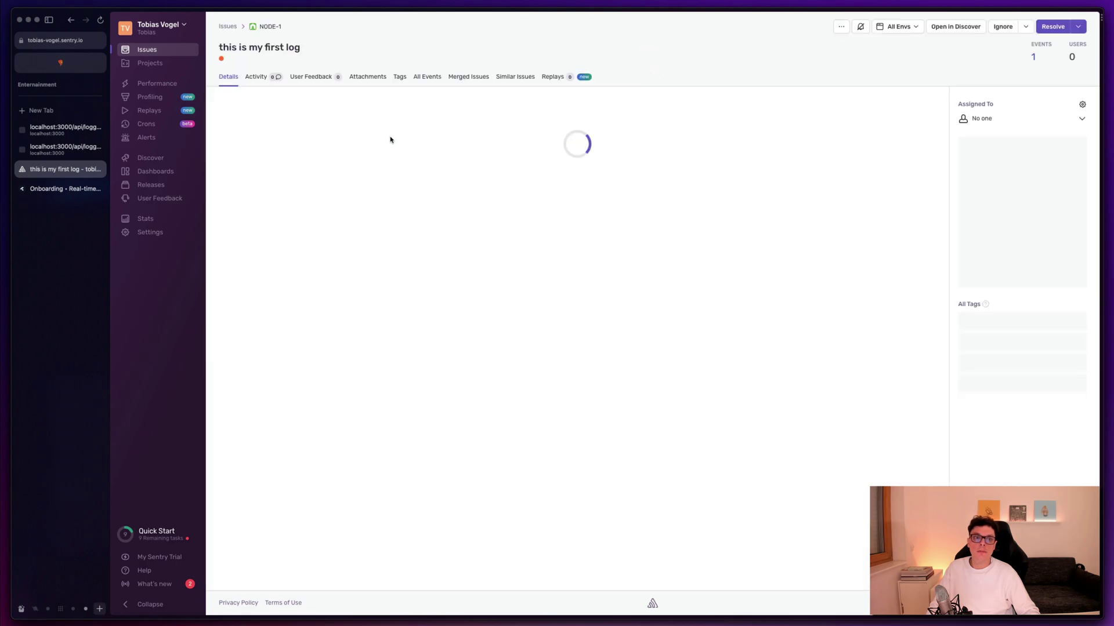
# - Examine the details and breadcrumbs of the "this is my first log" issue, including its HTTP requests
pyautogui.scroll(-5, 418, 278)
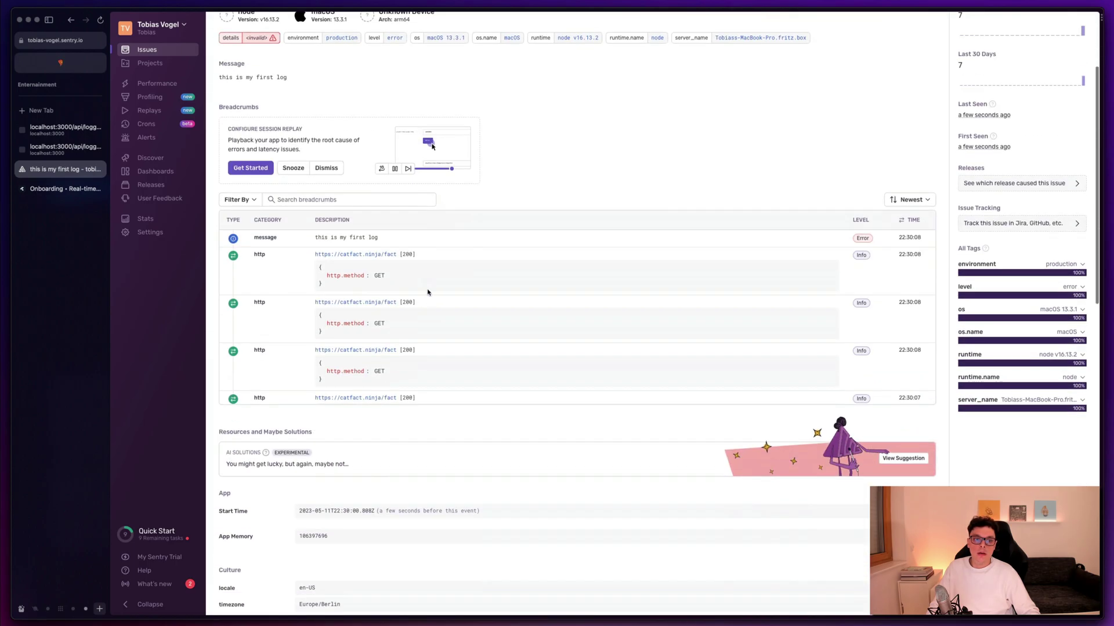
pyautogui.scroll(-2, 383, 320)
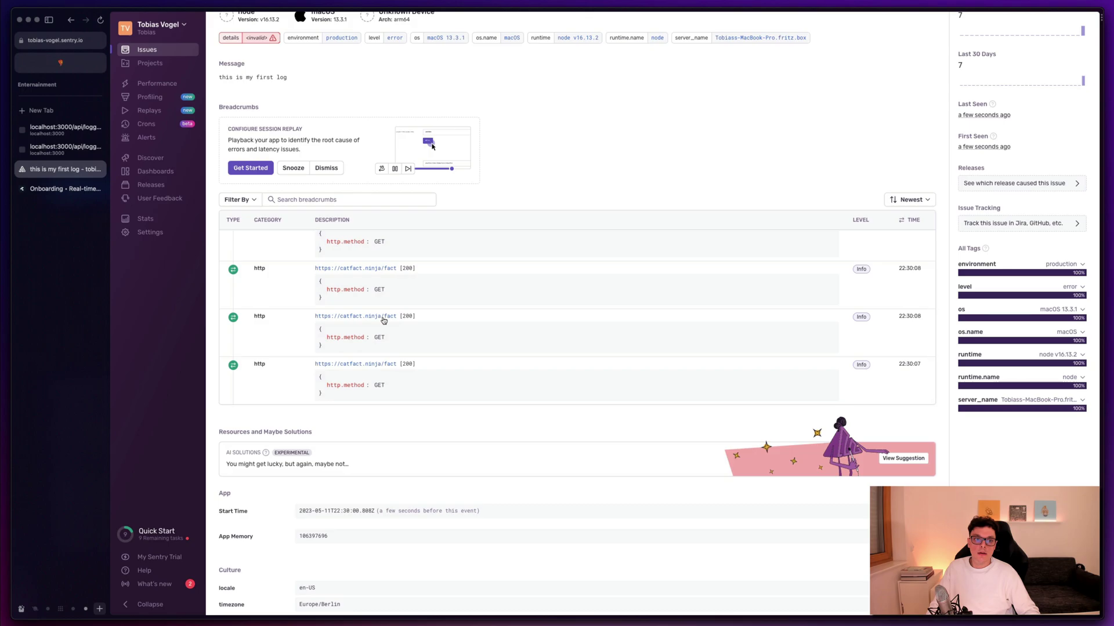
pyautogui.scroll(2, 381, 319)
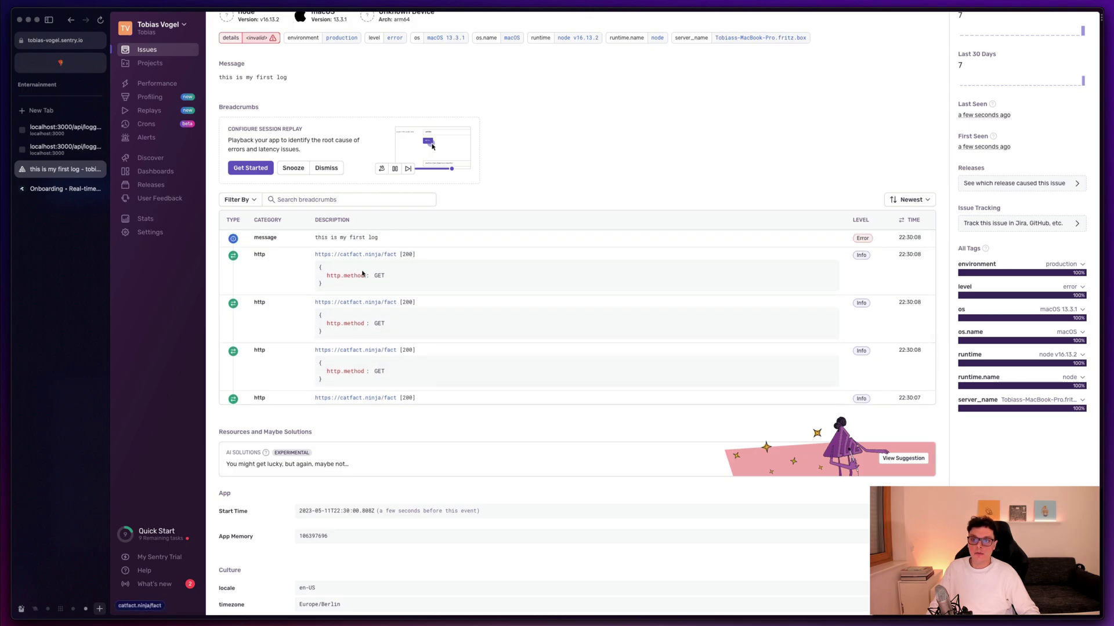
pyautogui.scroll(-2, 372, 296)
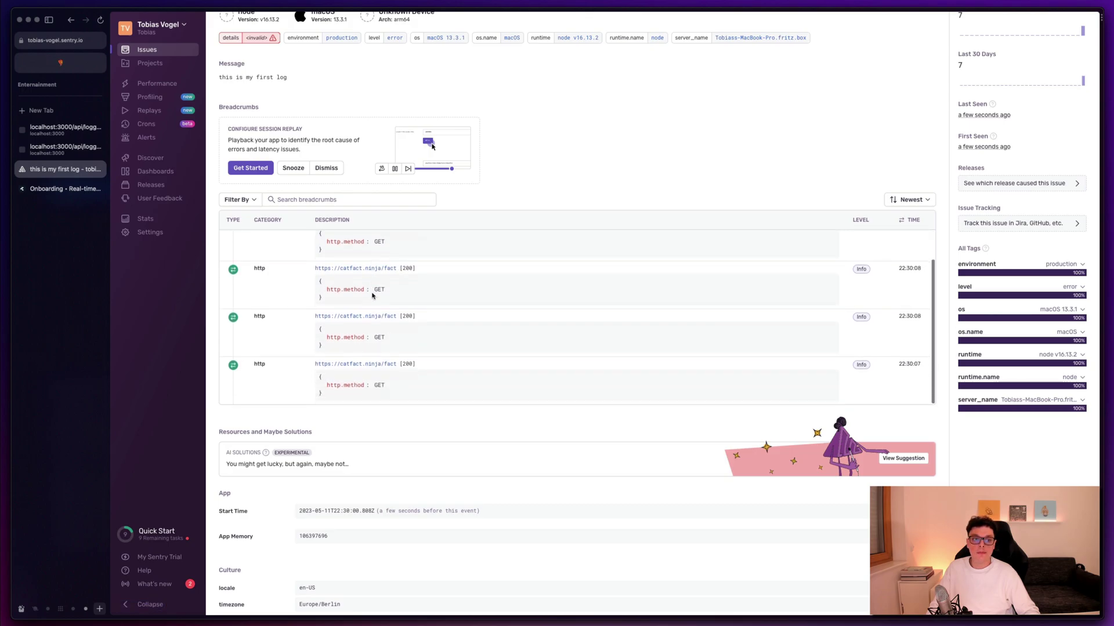
pyautogui.scroll(2, 400, 284)
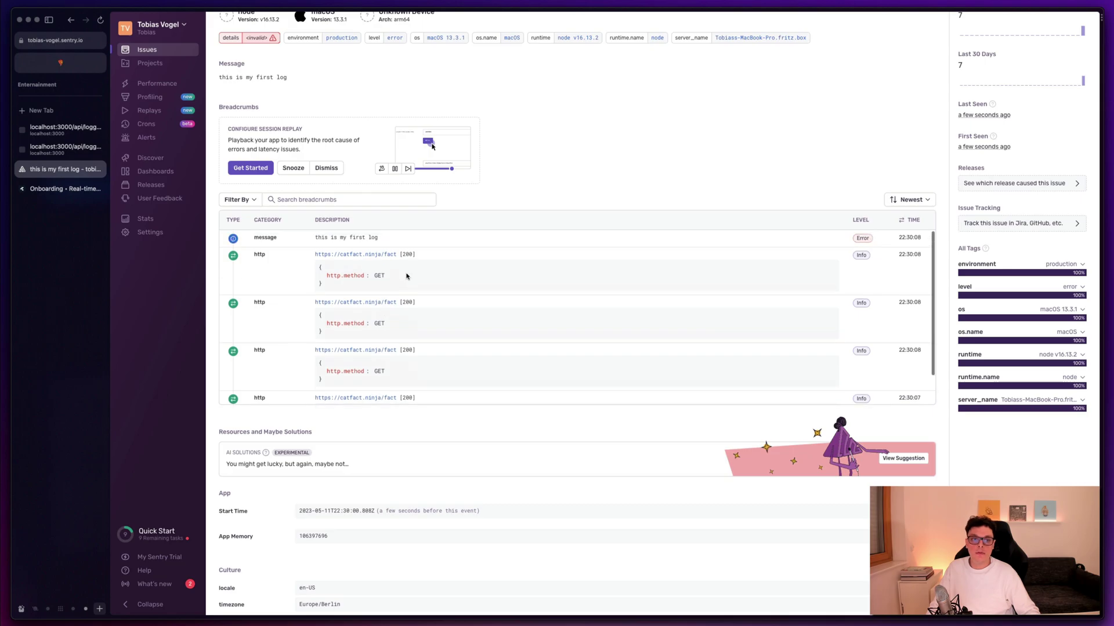
# - Switch to VS Code, delete the commented-out line between LOG_ENVIRONMENT and LOG_FILE_PATH in the .env file, and save it
pyautogui.press('super+Tab')
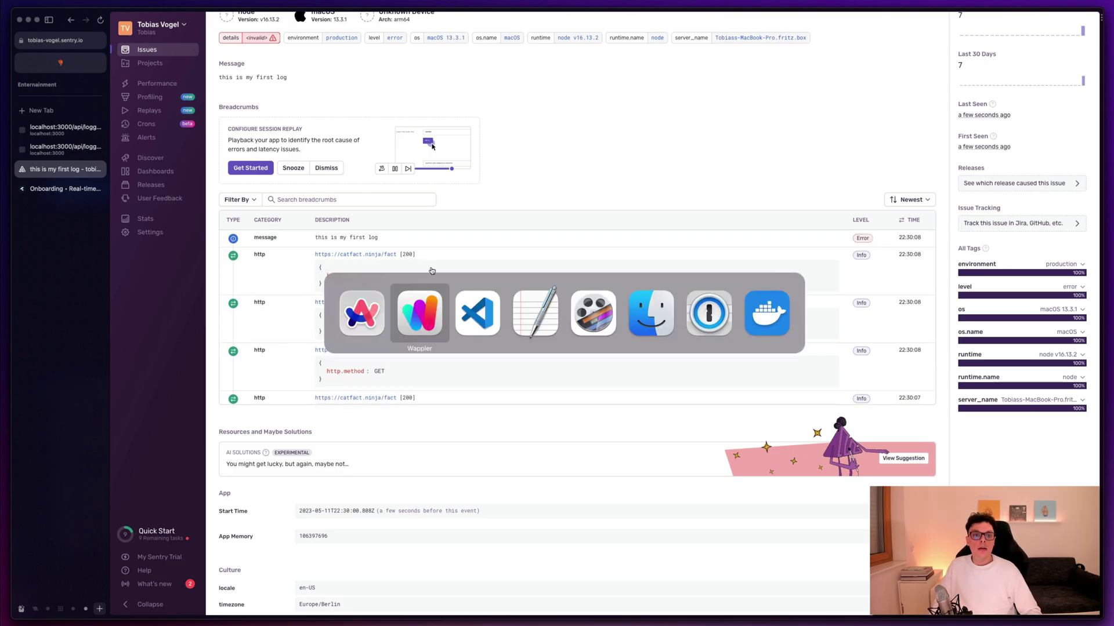
pyautogui.press('super+Tab')
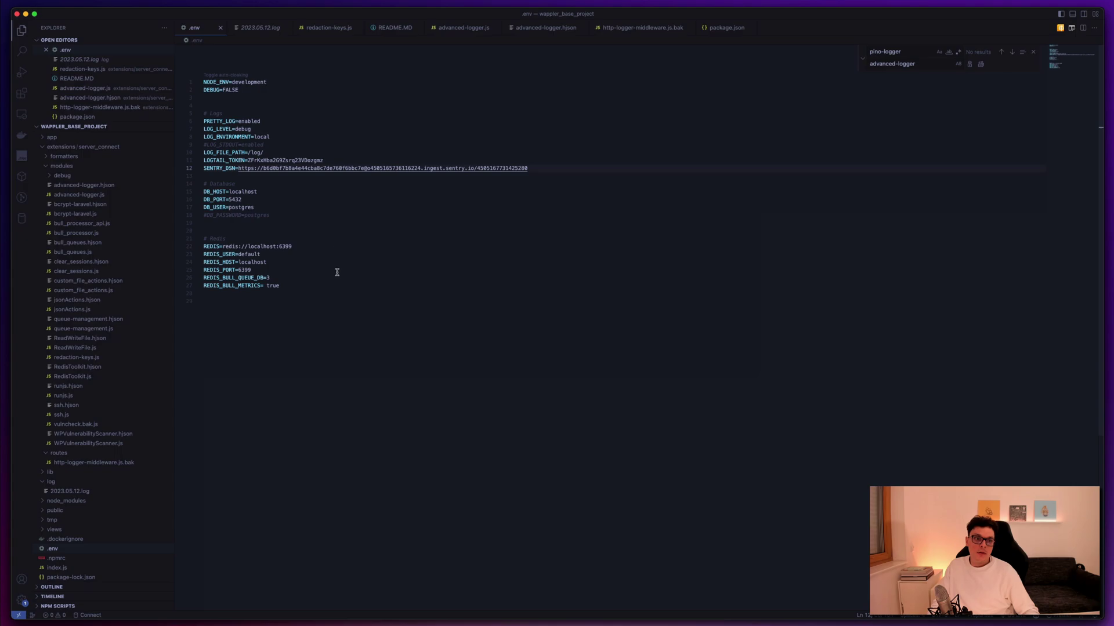
pyautogui.moveTo(282, 145); pyautogui.dragTo(191, 145)
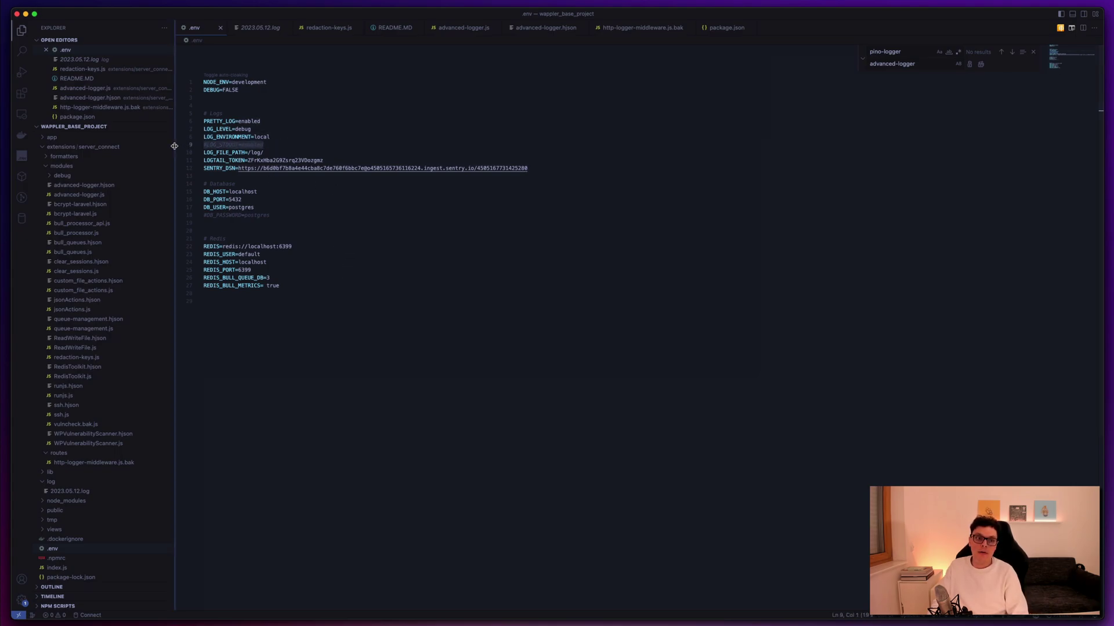
pyautogui.press('BackSpace')
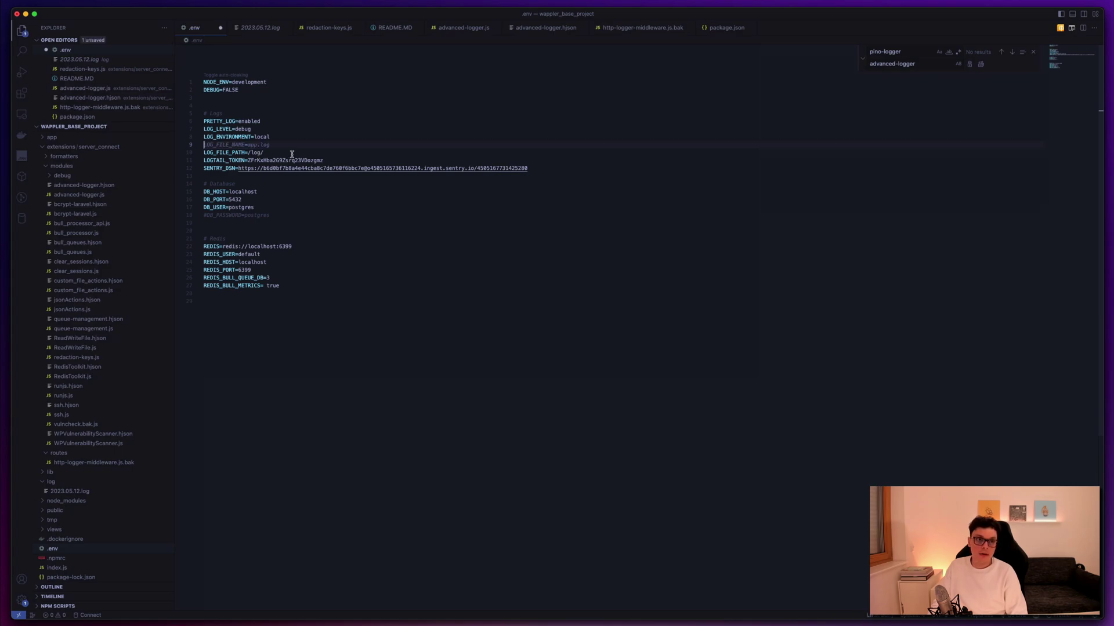
pyautogui.press('BackSpace')
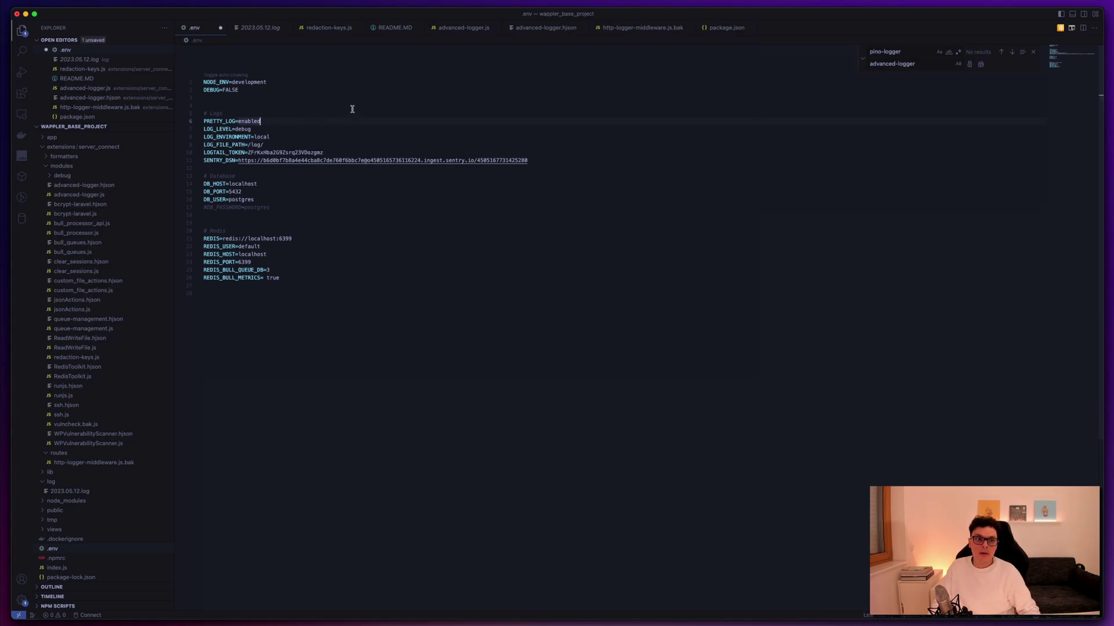
pyautogui.click(323, 130)
pyautogui.press('super+s')
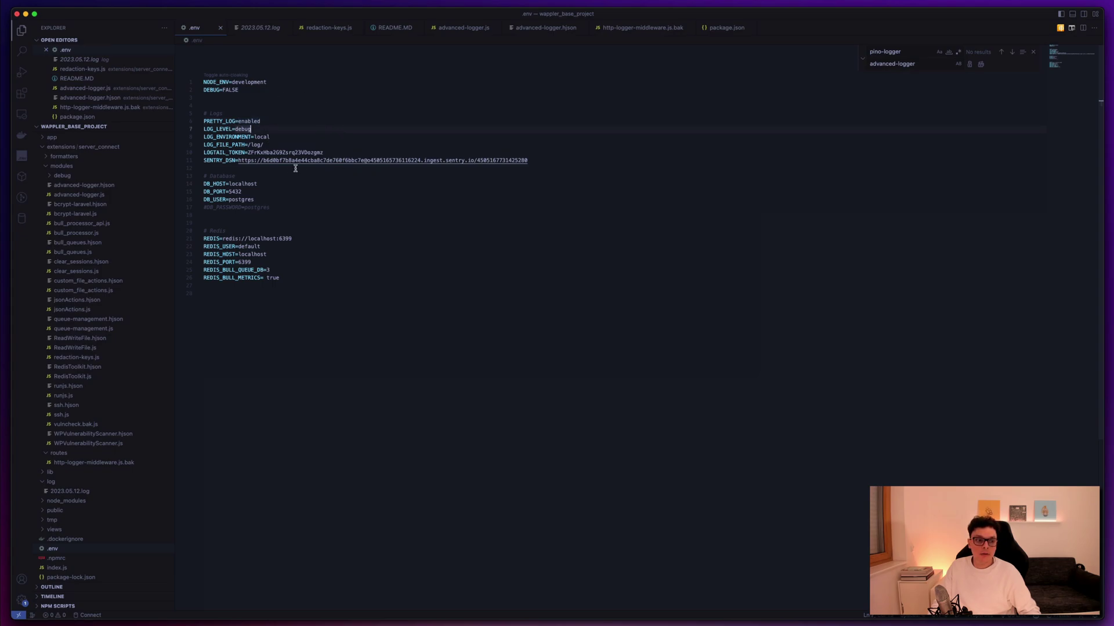
pyautogui.click(400, 143)
# - Switch to Wappler and create a new Schedule server action named log_cleanup
pyautogui.press('super+Tab')
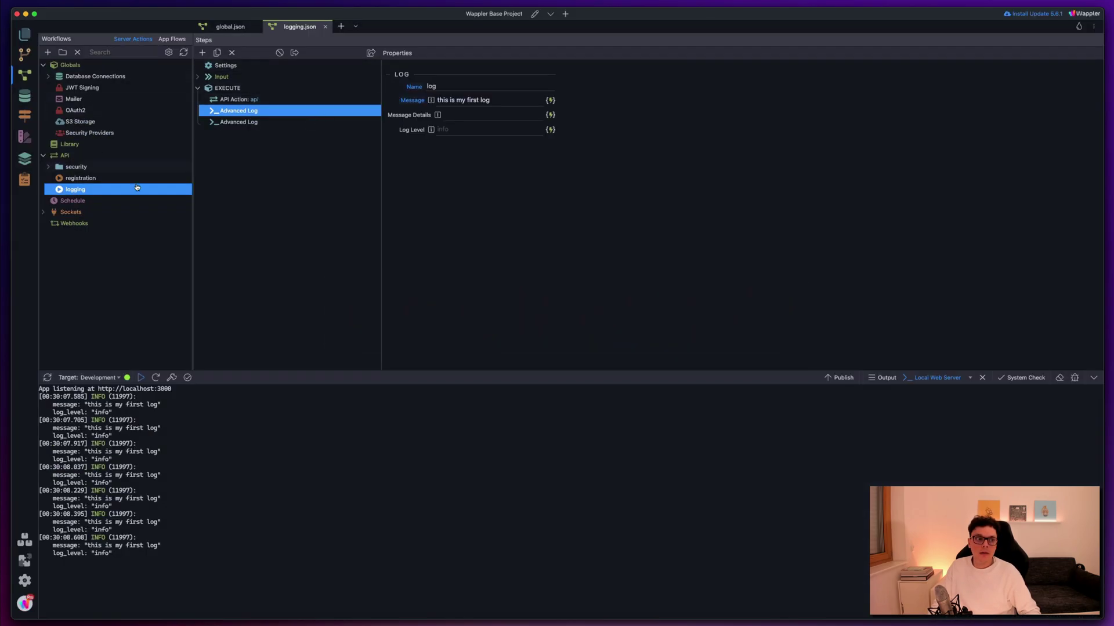
pyautogui.click(99, 201)
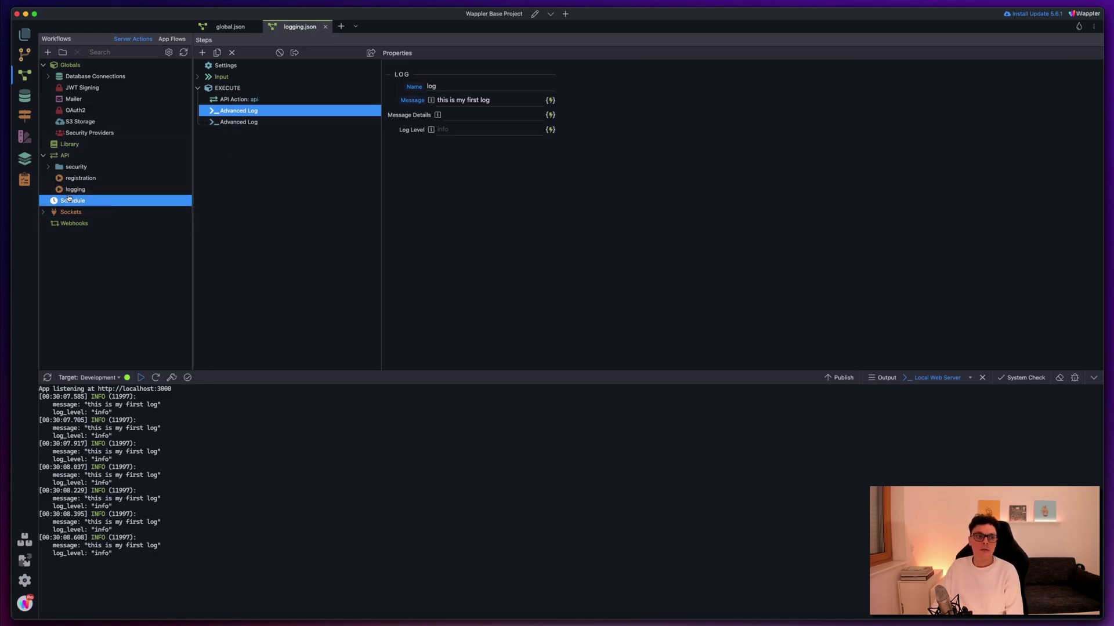
pyautogui.click(50, 52)
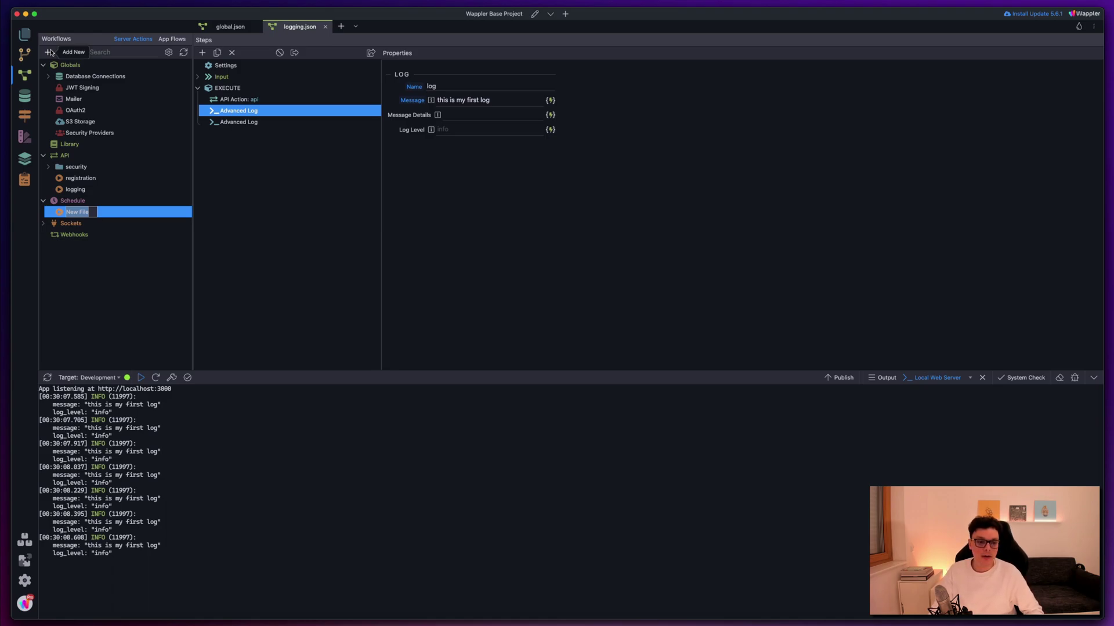
pyautogui.write('log_cleanup')
pyautogui.press('Return')
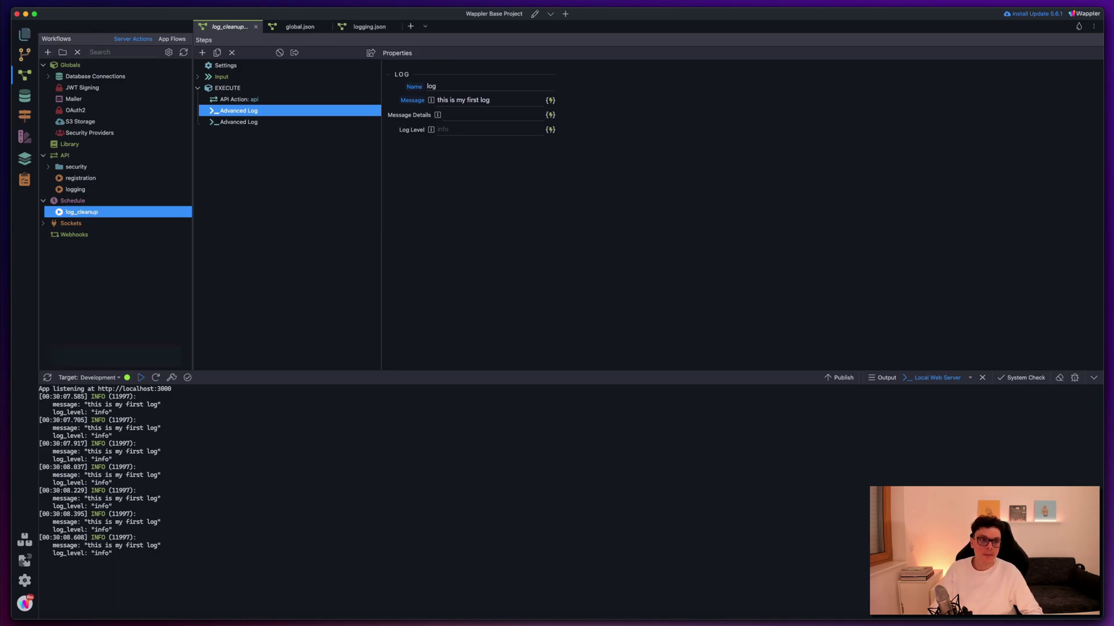
# - Set the log_cleanup schedule to the Daily period, running every 1 day at 00:00
pyautogui.click(253, 66)
pyautogui.click(445, 88)
pyautogui.click(454, 108)
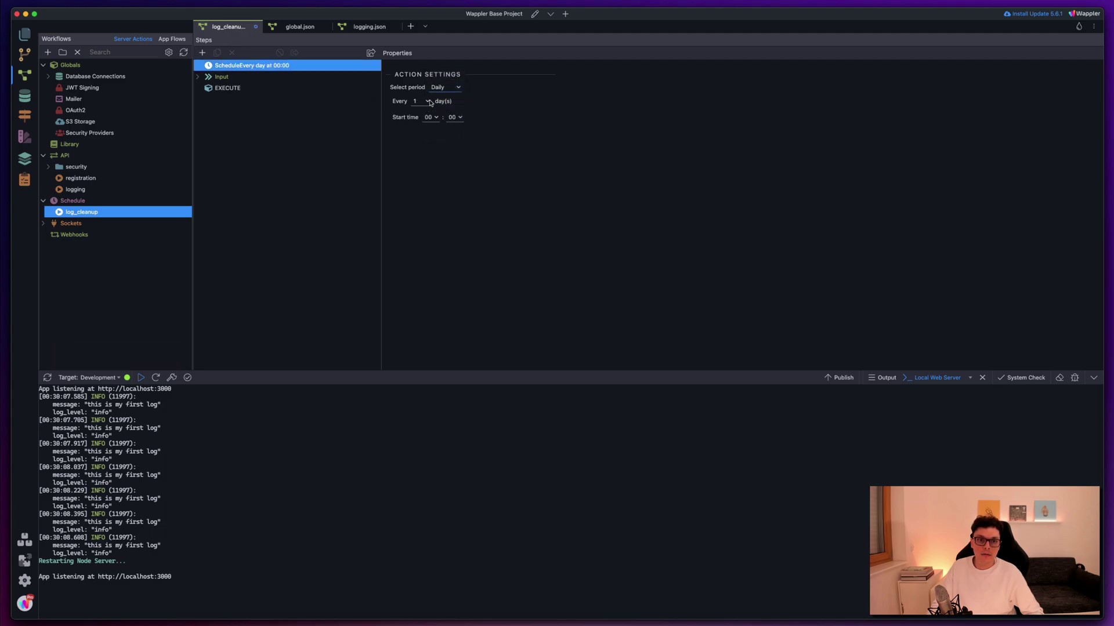
# - Add a Clean Old Logs step under EXECUTE in log_cleanup with Retain Days set to 7, and save the action
pyautogui.click(227, 88)
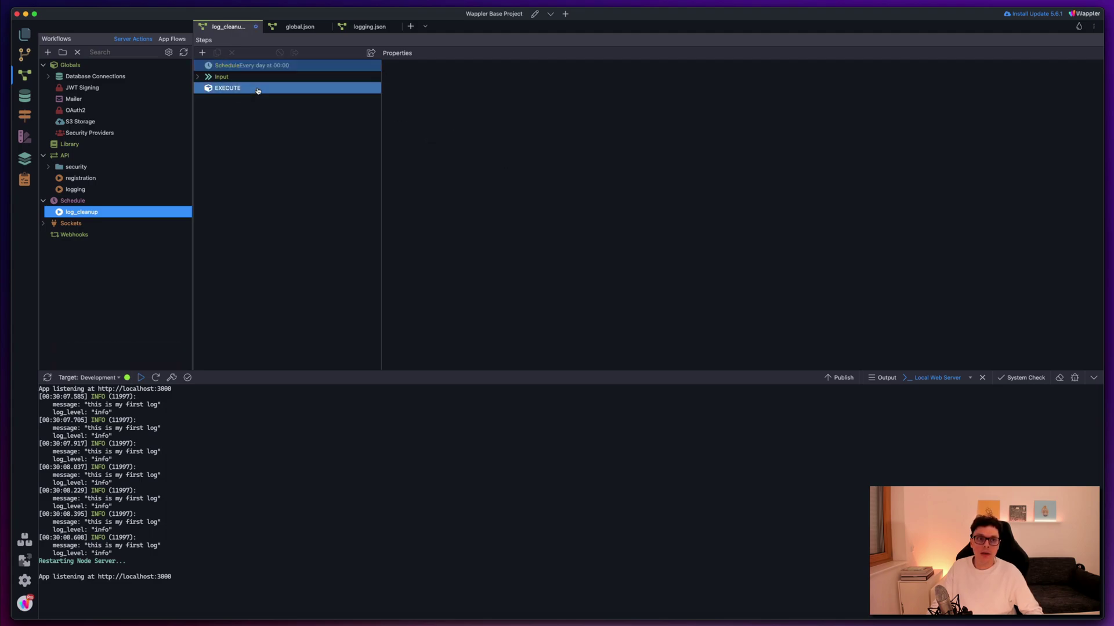
pyautogui.click(208, 53)
pyautogui.write('cle')
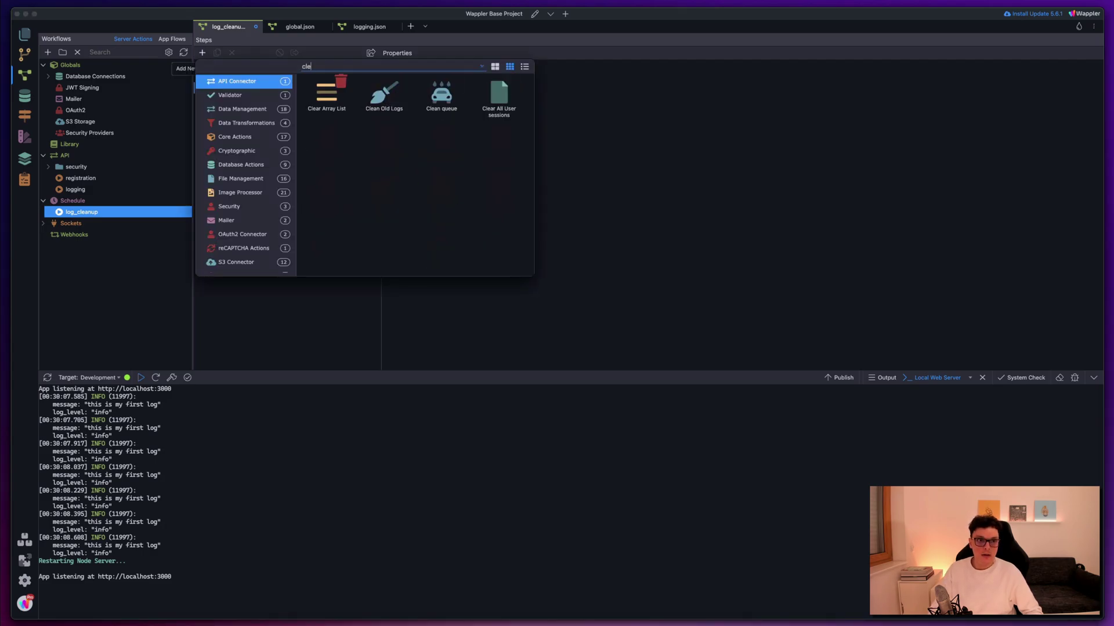
pyautogui.click(384, 93)
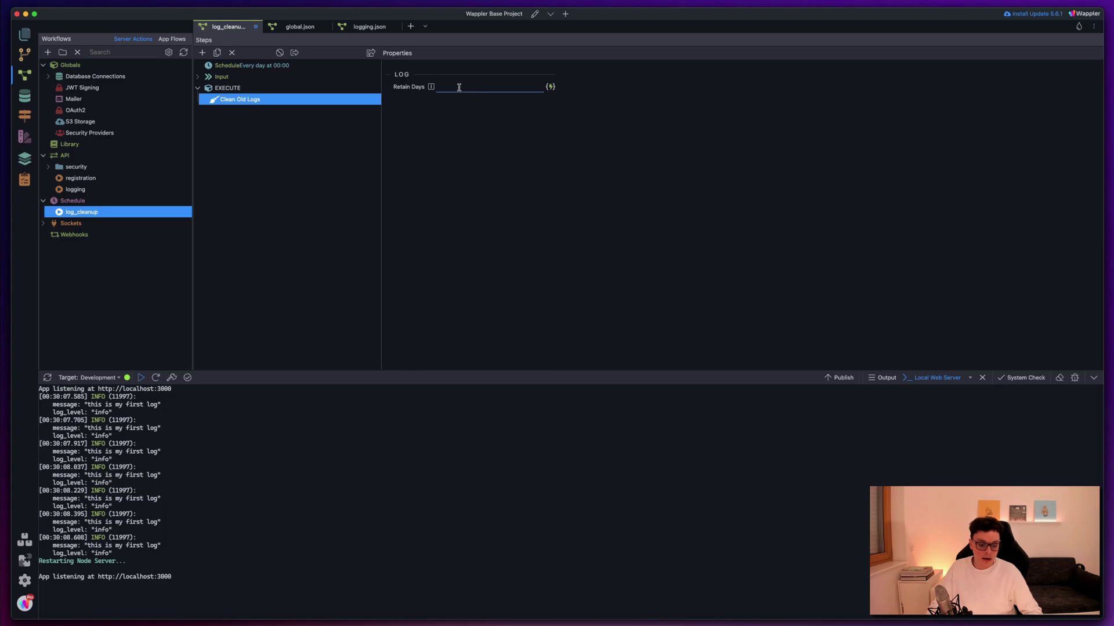
pyautogui.write('7')
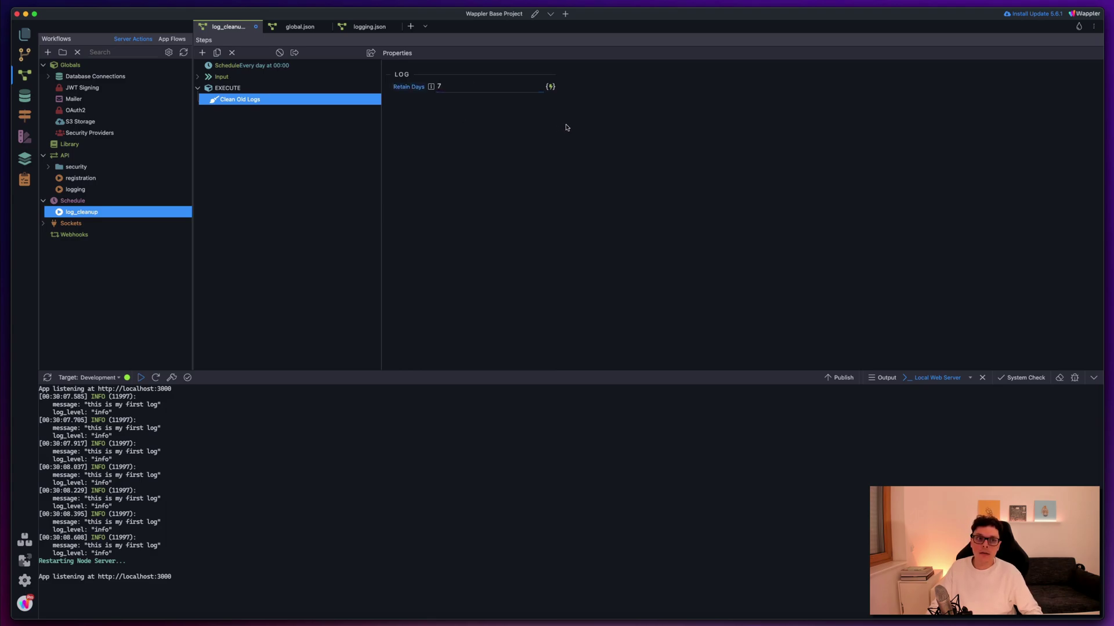
pyautogui.press('super+s')
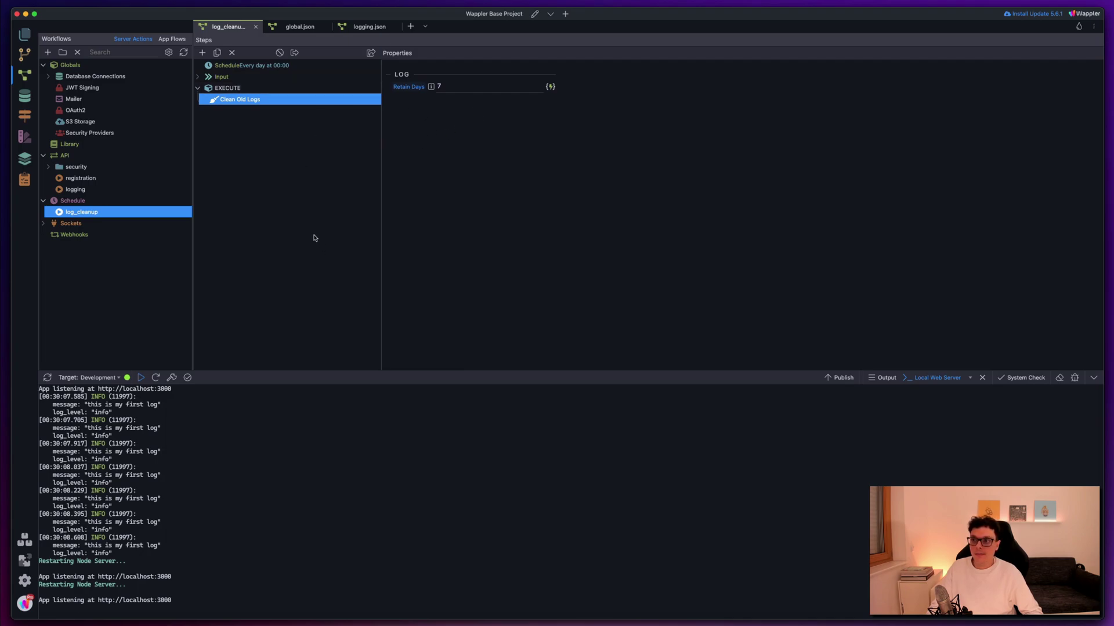
# - Switch to VS Code and rename http-logger-middleware.js.bak in the routes folder to http-logger-middleware.js
pyautogui.press('super+Tab')
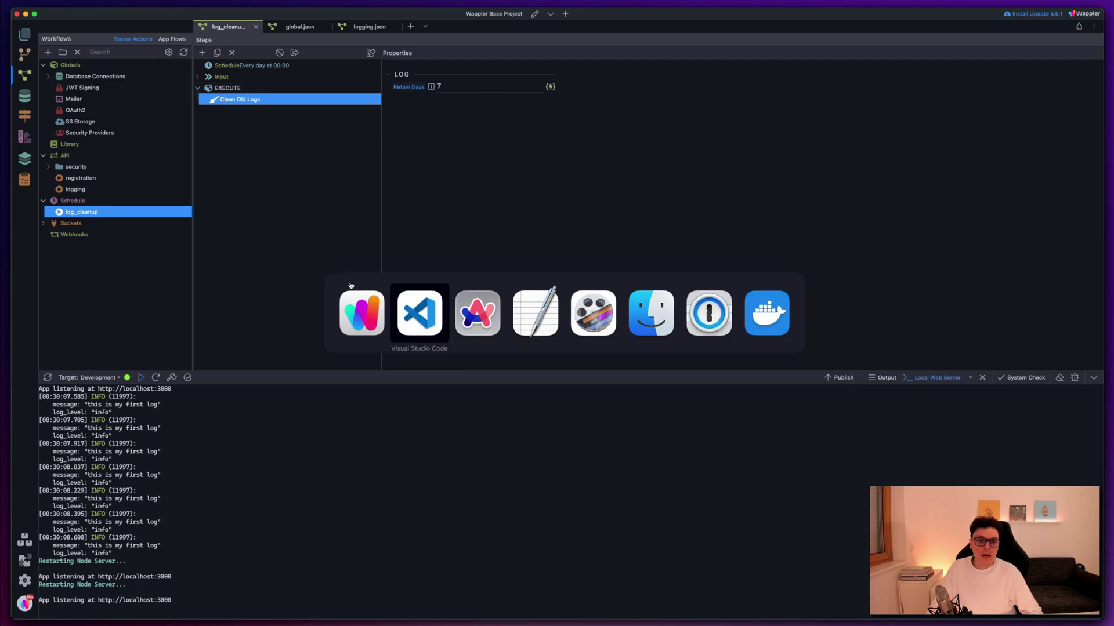
pyautogui.press('super+Tab')
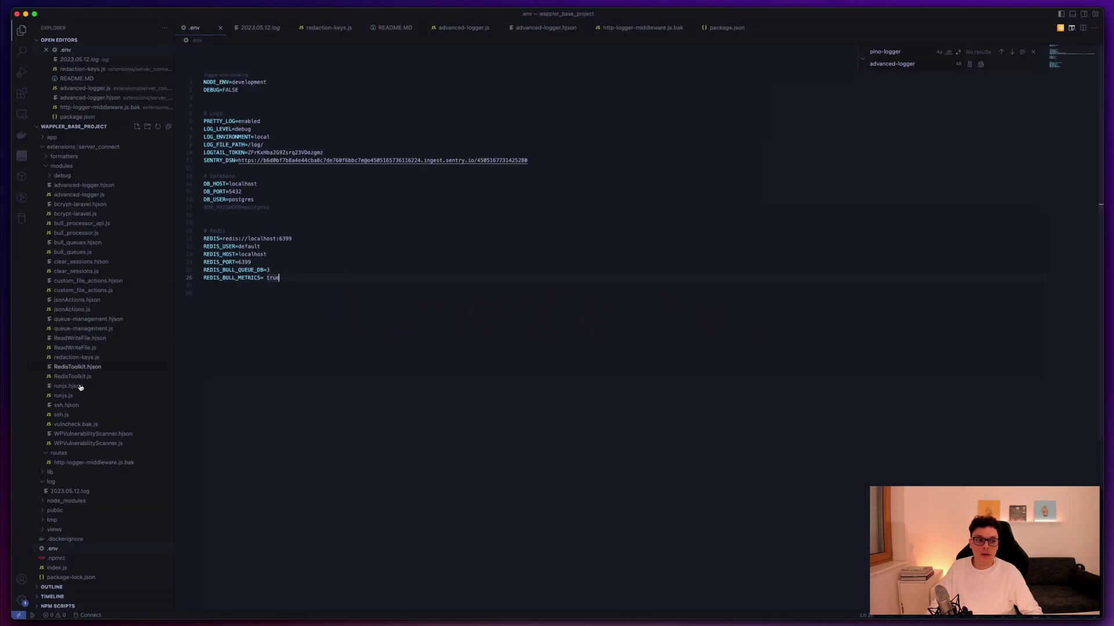
pyautogui.click(129, 463)
pyautogui.rightClick(129, 462)
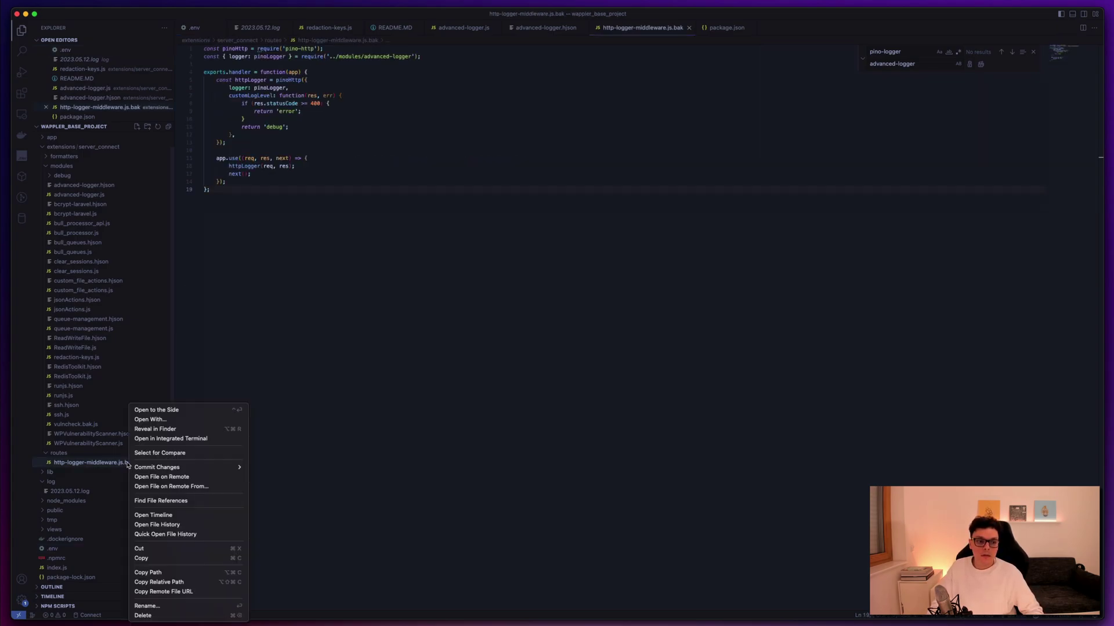
pyautogui.click(145, 607)
pyautogui.click(125, 462)
pyautogui.press('BackSpace')
pyautogui.press('BackSpace')
pyautogui.press('BackSpace')
pyautogui.press('BackSpace')
pyautogui.press('Return')
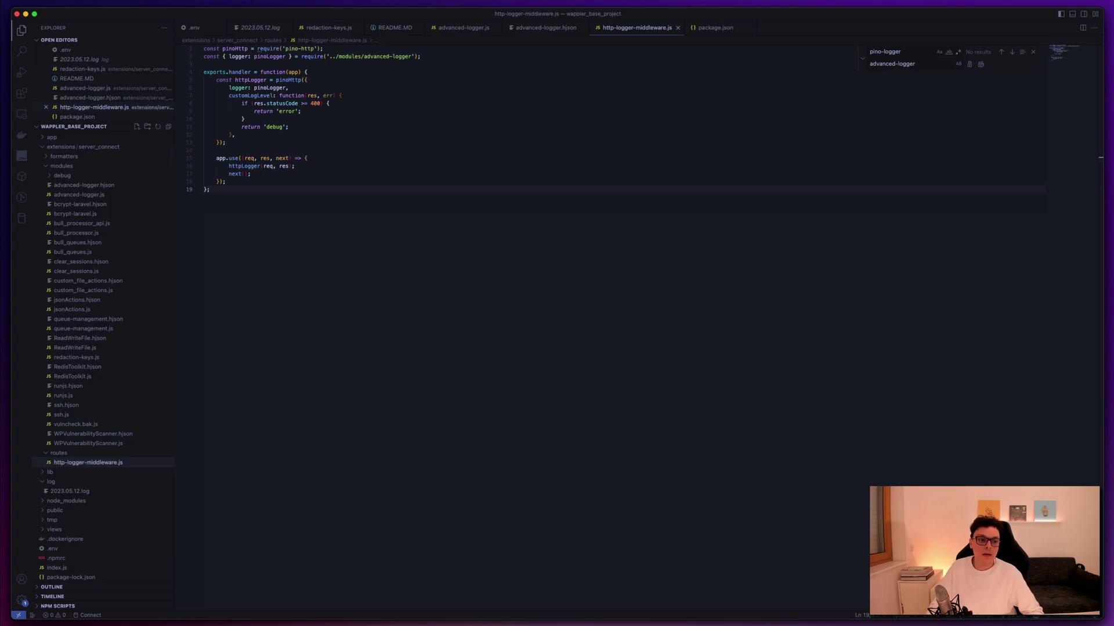
# - Restart Wappler's local web server, call the logging API action in the browser, and return to Wappler
pyautogui.press('super+Tab')
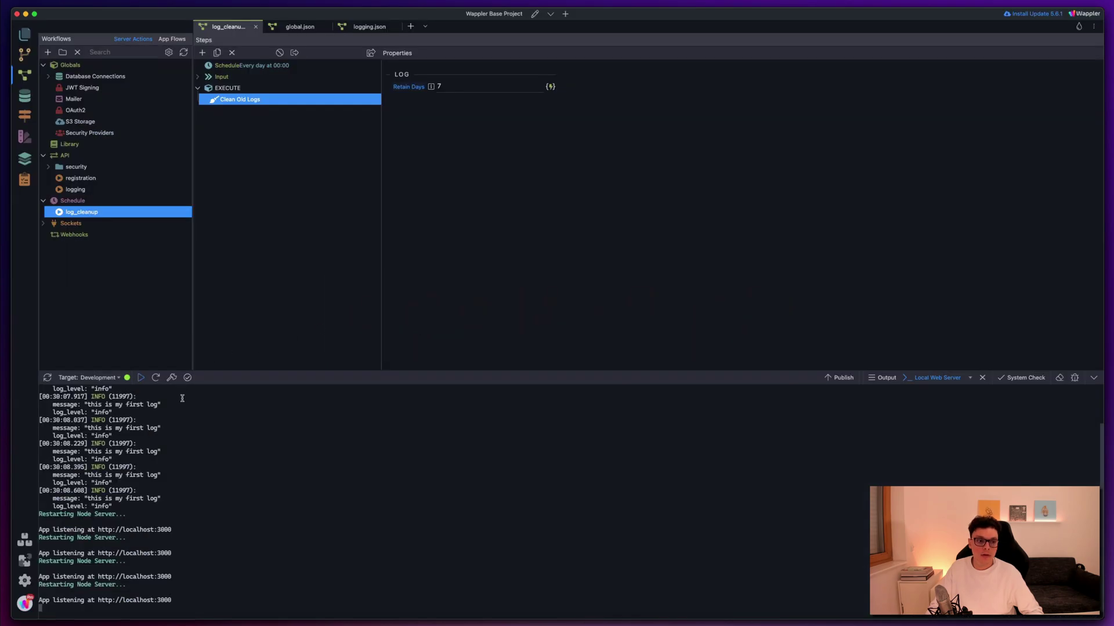
pyautogui.click(157, 379)
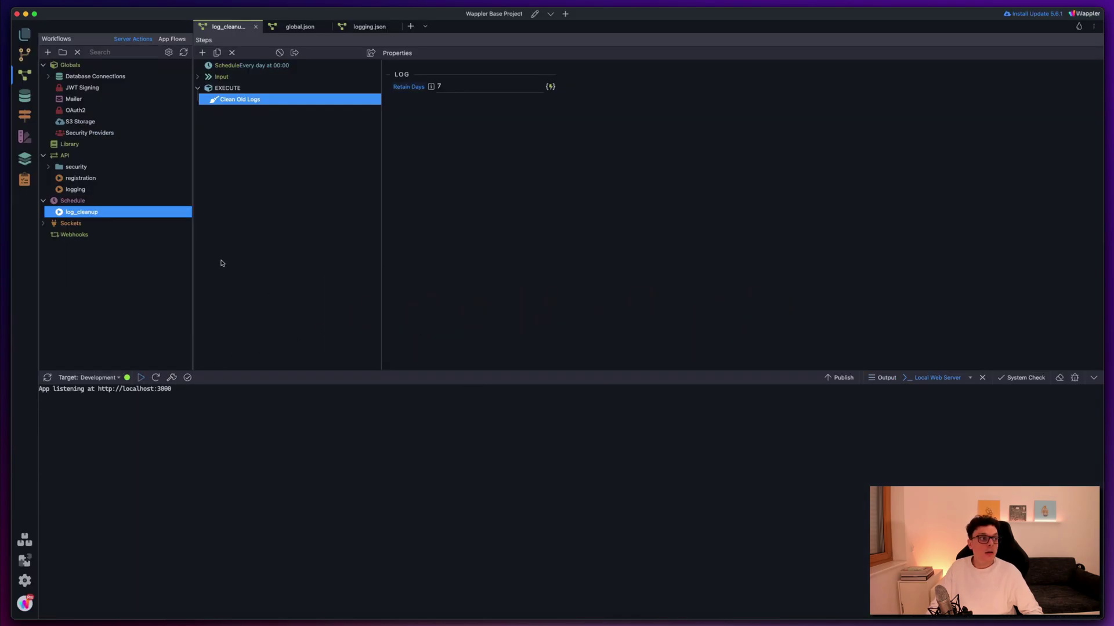
pyautogui.press('super+Tab')
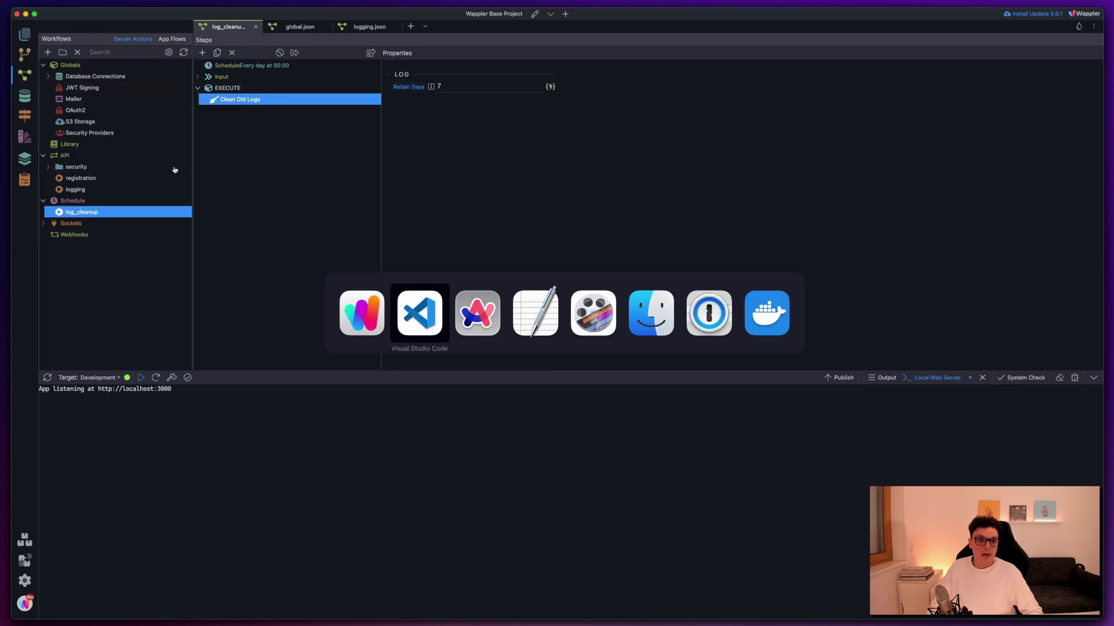
pyautogui.press('super+Tab')
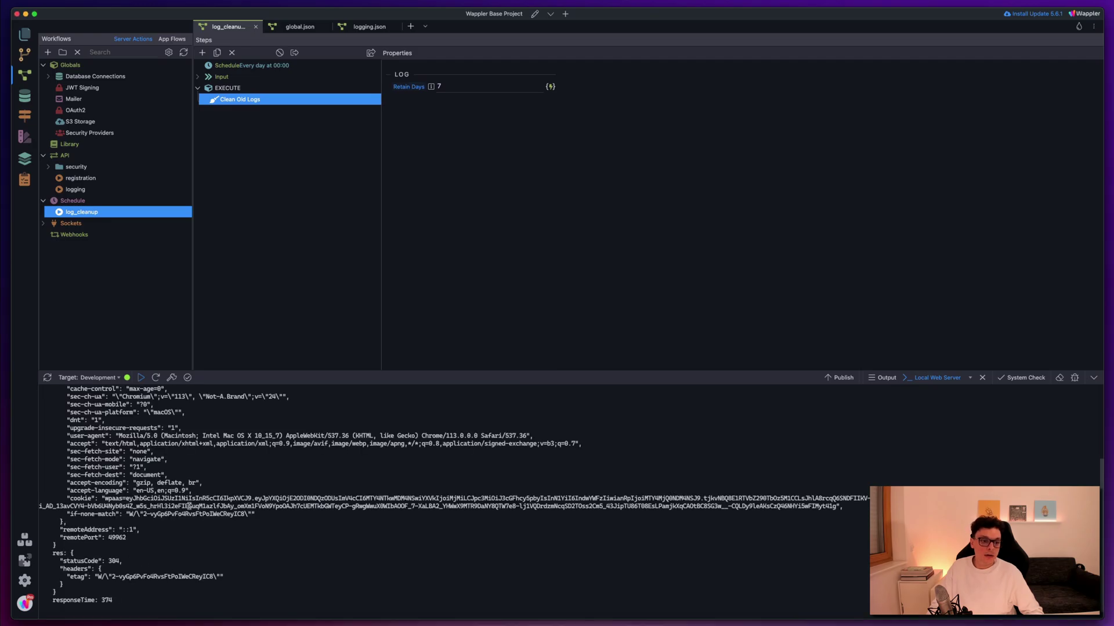
# - Examine the HTTP request log in the server output, from the request headers and host to the response status and time
pyautogui.scroll(5, 146, 490)
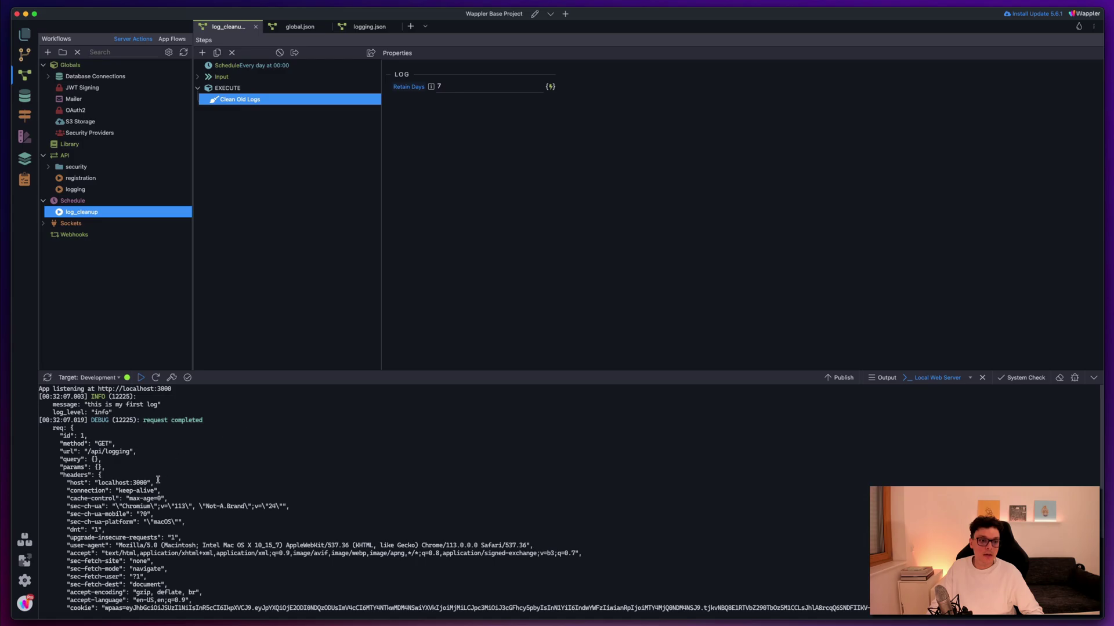
pyautogui.scroll(-2, 158, 480)
pyautogui.moveTo(96, 444); pyautogui.dragTo(171, 444)
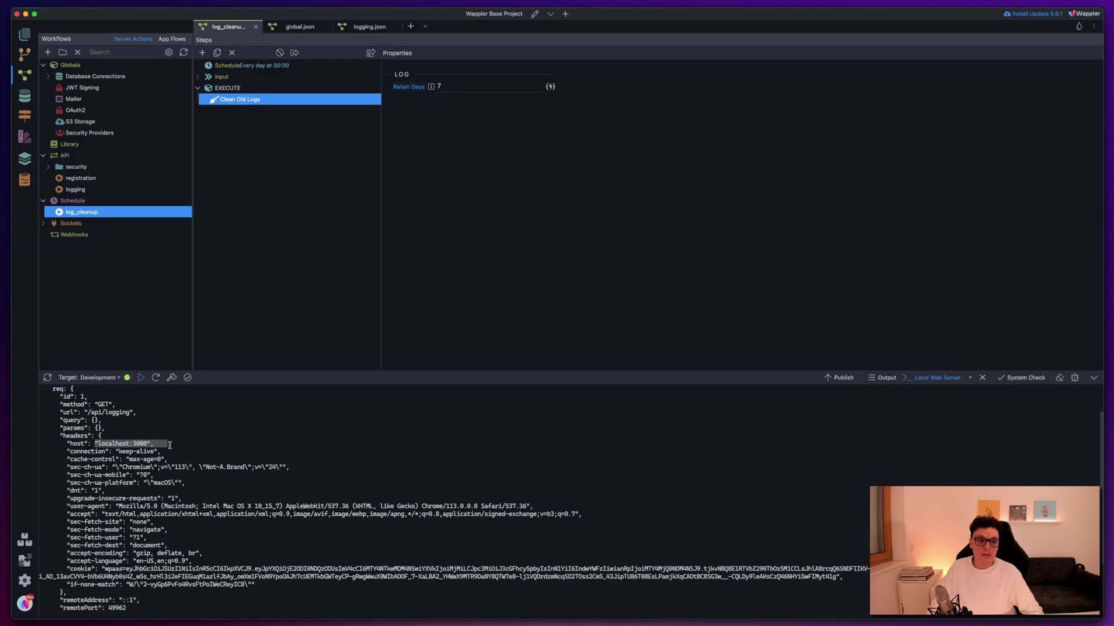
pyautogui.scroll(-3, 168, 447)
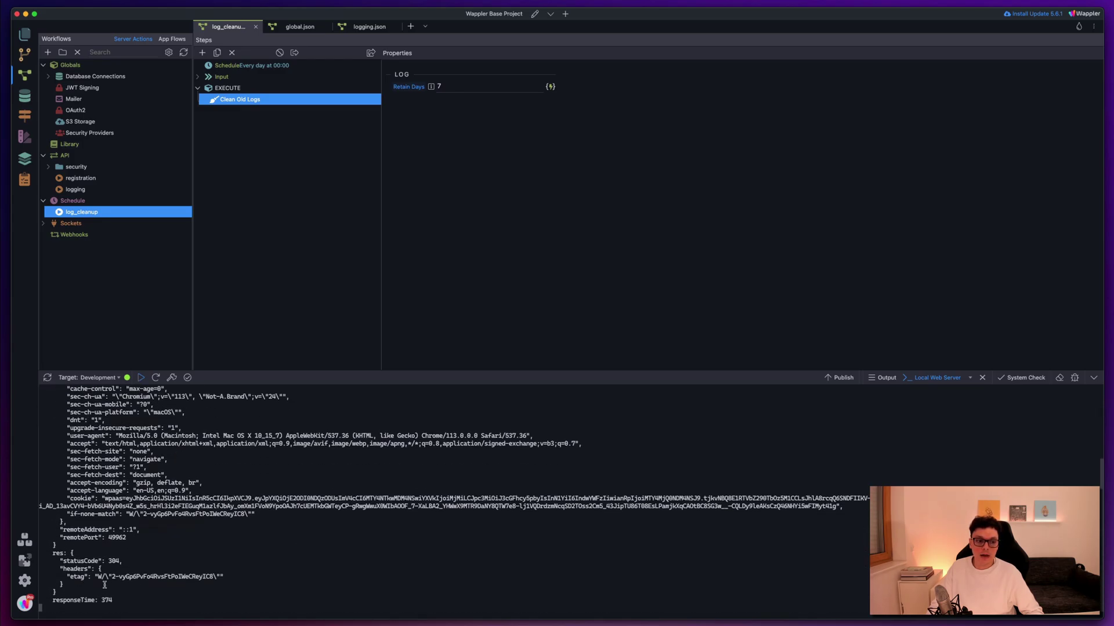
pyautogui.scroll(10, 174, 534)
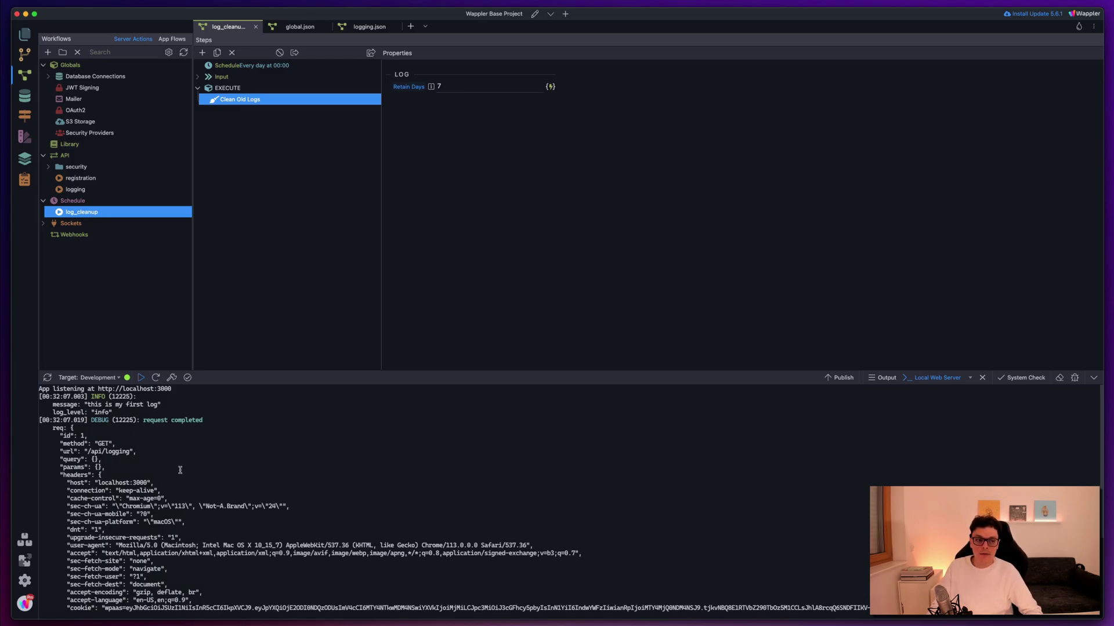
pyautogui.scroll(-2, 182, 491)
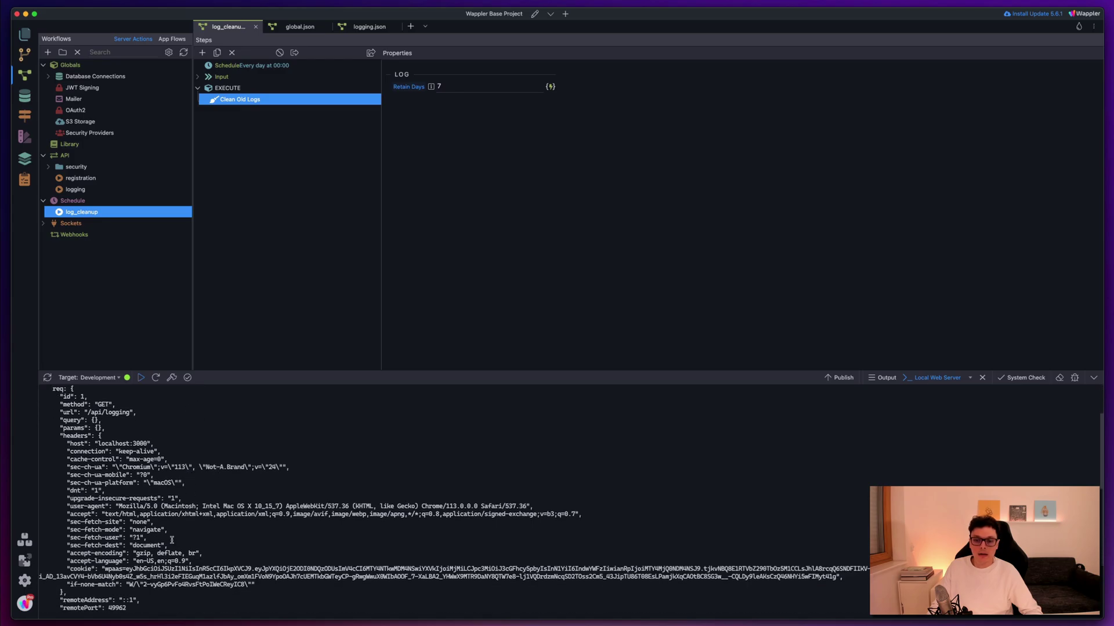
pyautogui.scroll(-3, 171, 540)
pyautogui.scroll(-2, 181, 494)
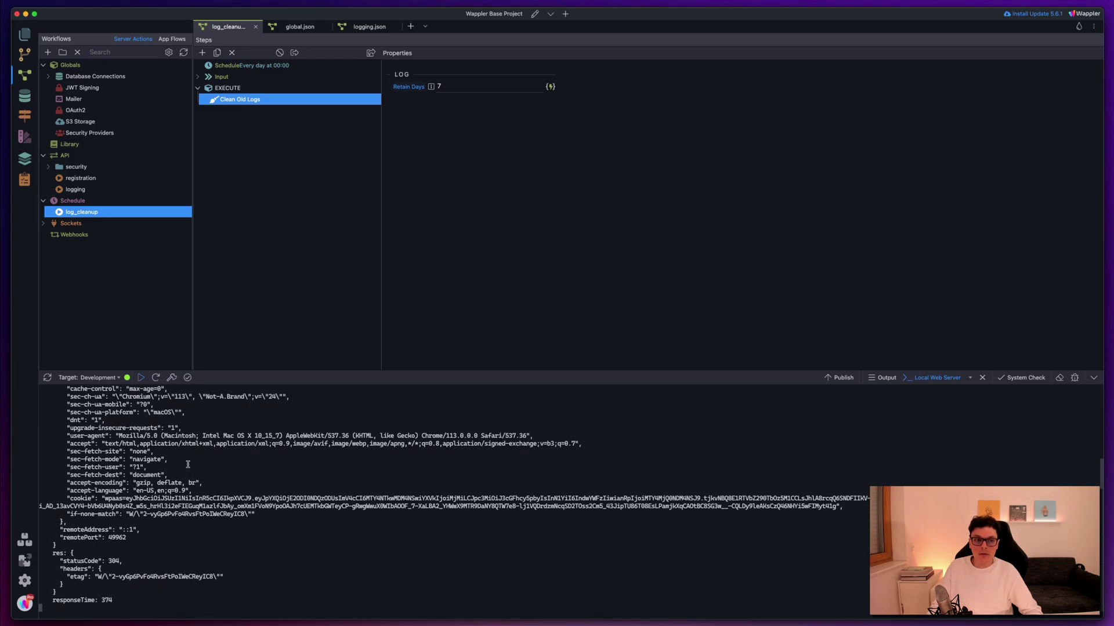
pyautogui.press('super+Tab')
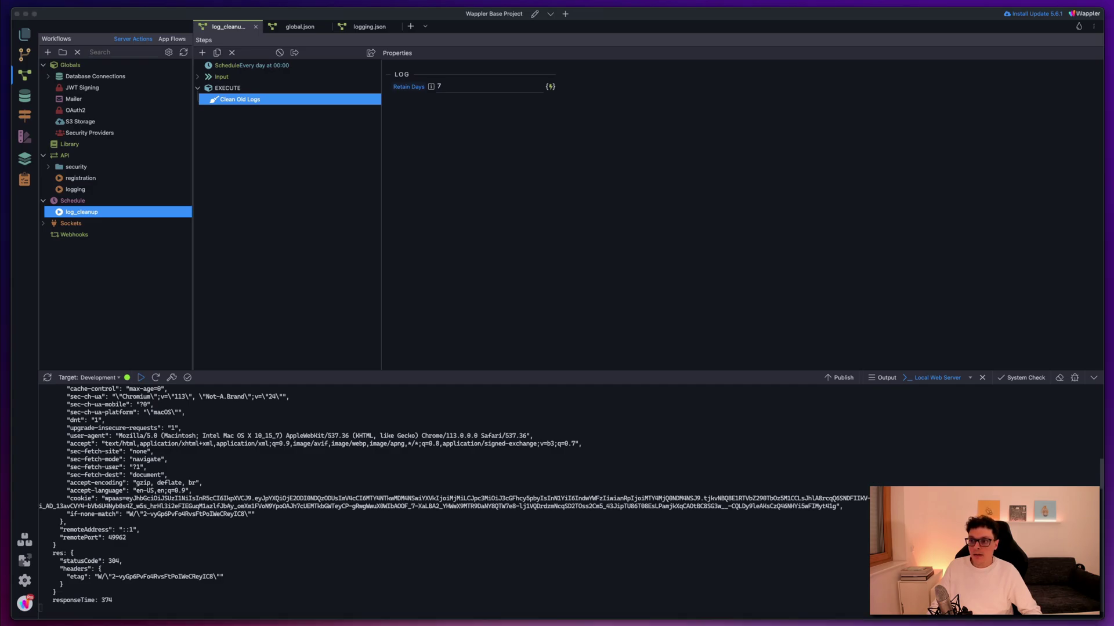
pyautogui.click(457, 440)
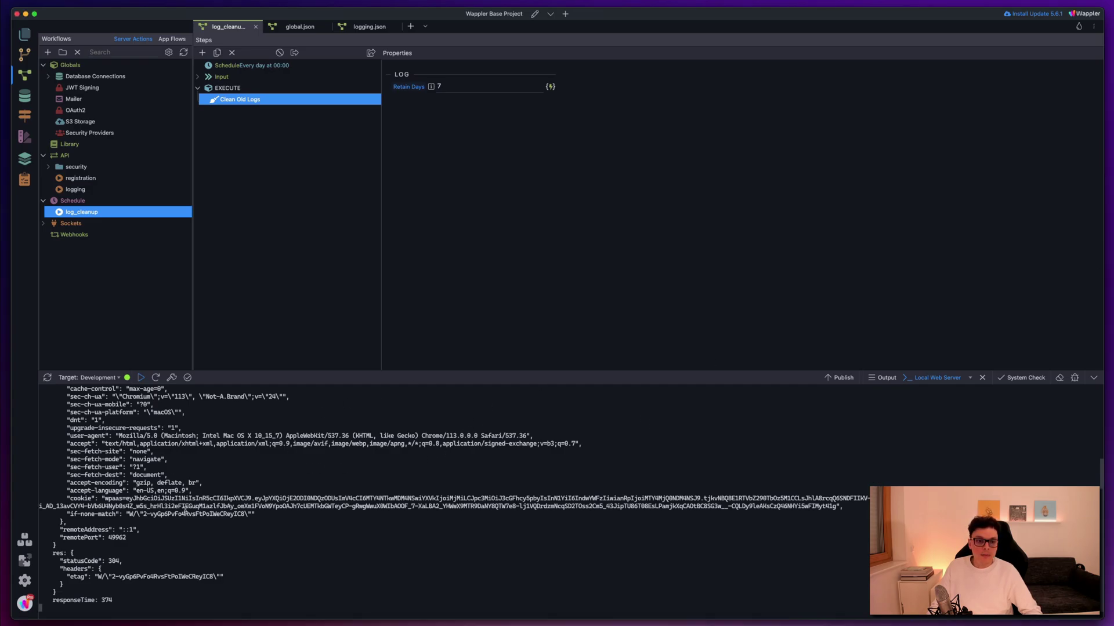